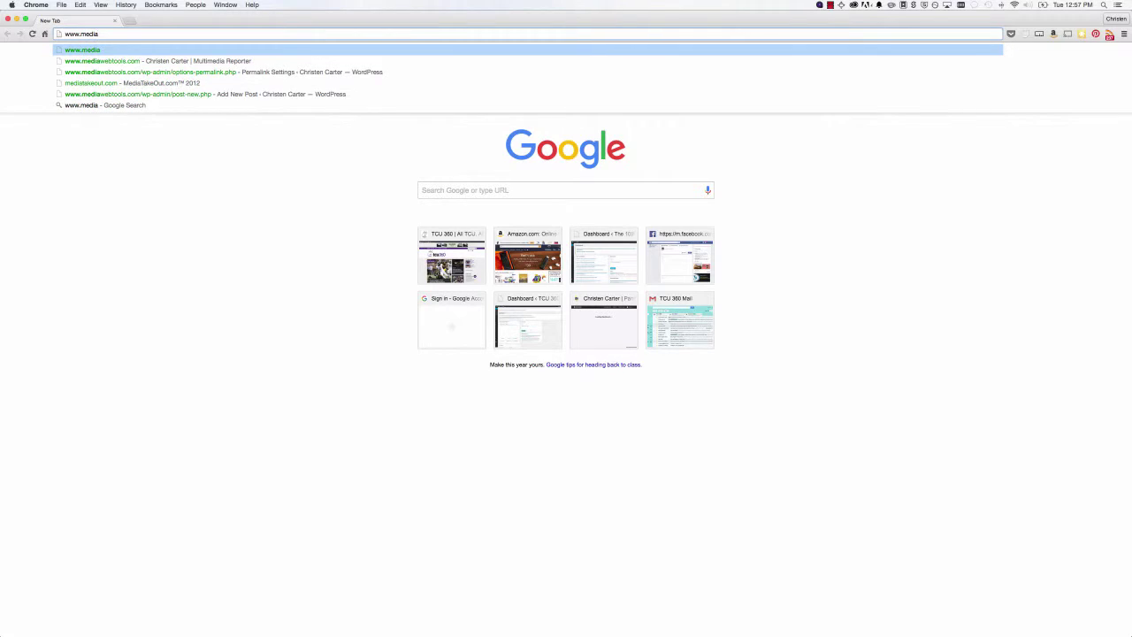
{"action": "key", "text": "Down"}
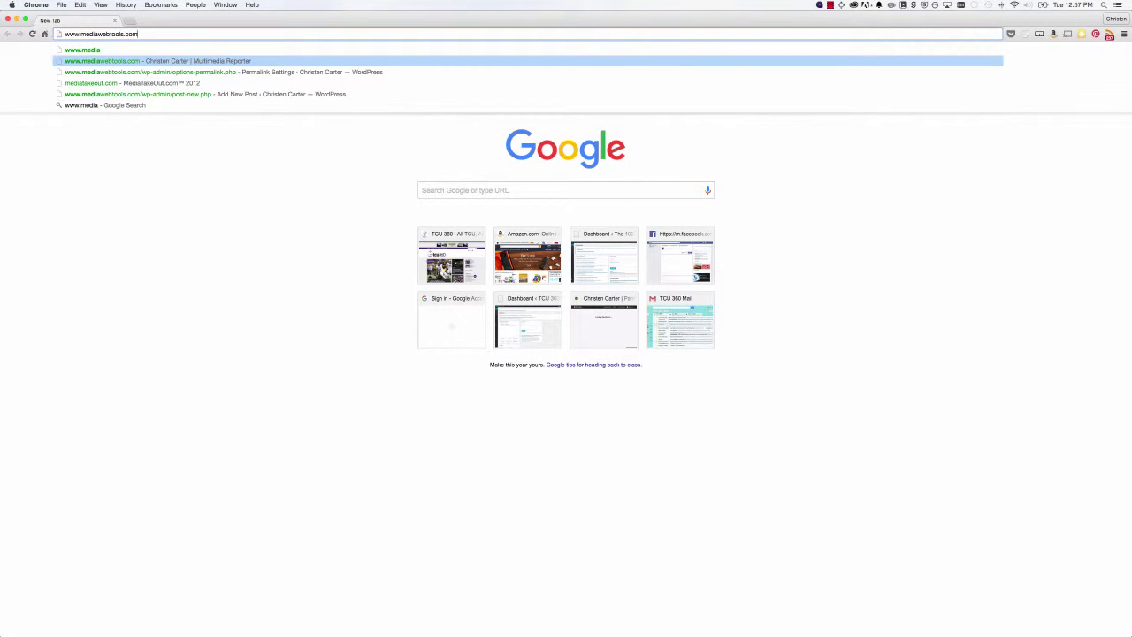
{"action": "type", "text": "/wp-"}
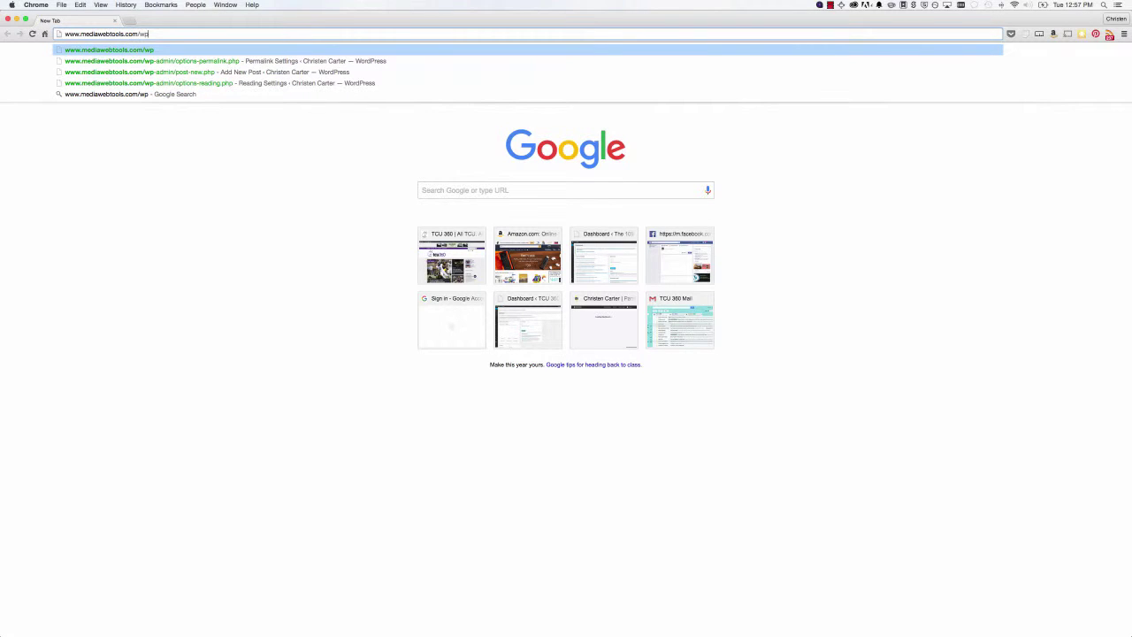
{"action": "type", "text": "admin"}
{"action": "key", "text": "Return"}
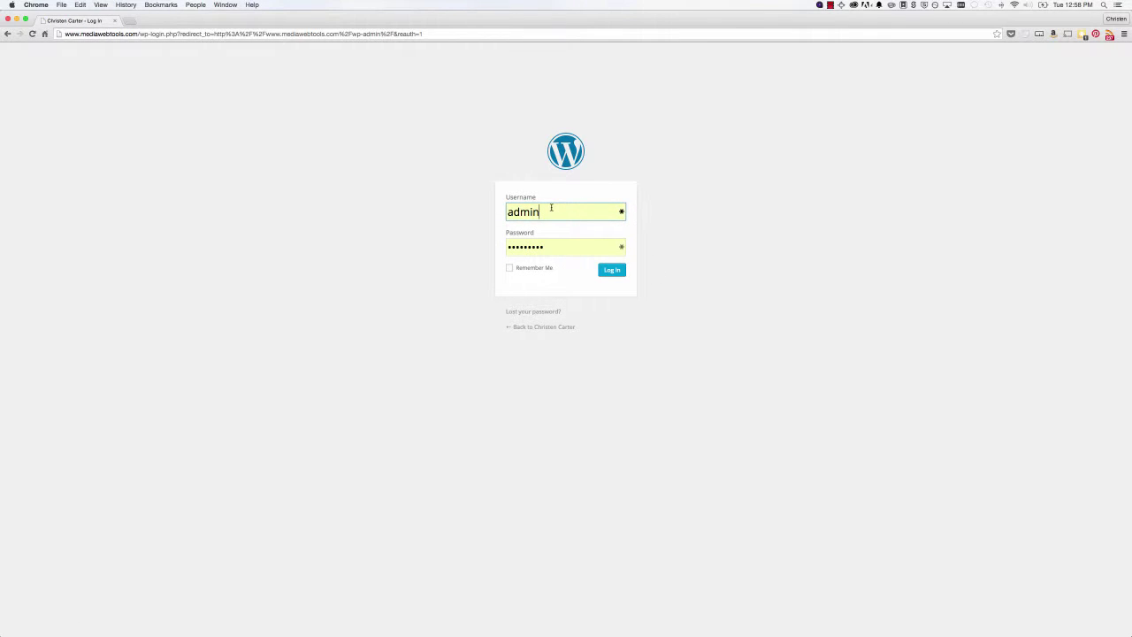
- Log in to the mediawebtools.com admin with Remember Me ticked
{"action": "left_click", "coordinate": [510, 268]}
{"action": "left_click", "coordinate": [618, 274]}
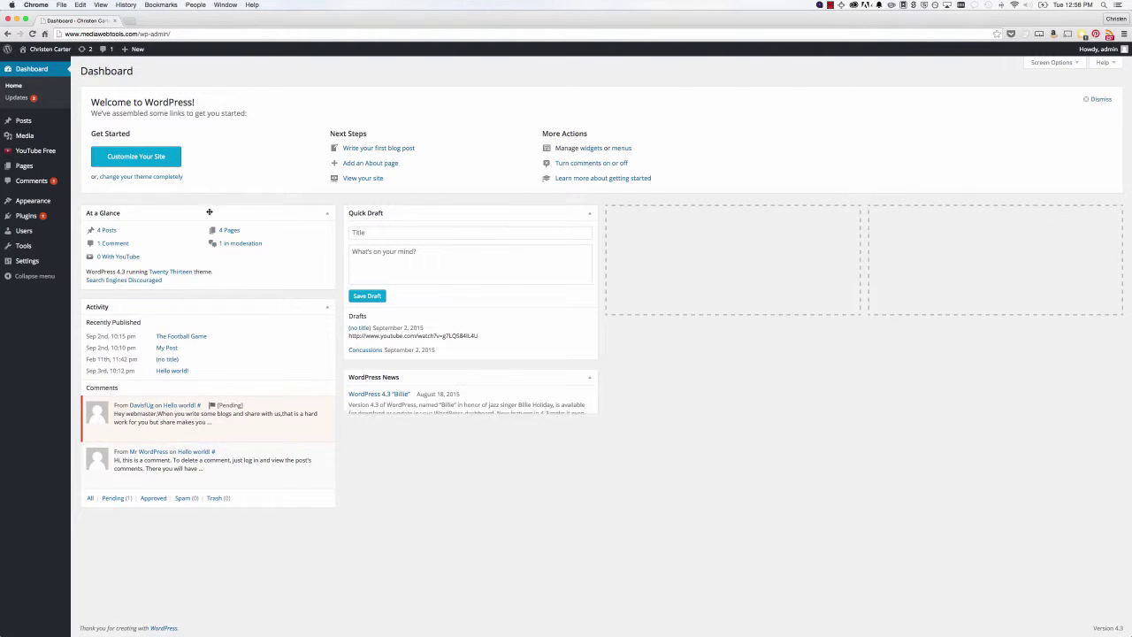
{"action": "mouse_move", "coordinate": [27, 129]}
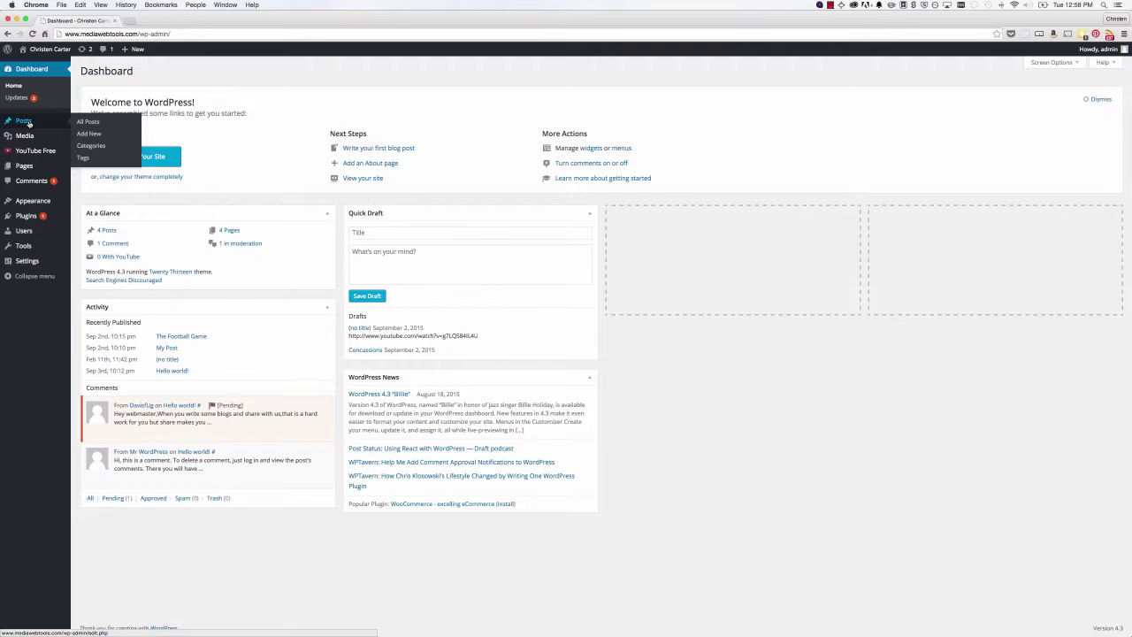
- Start a new post titled 'My Test Post'
{"action": "left_click", "coordinate": [87, 134]}
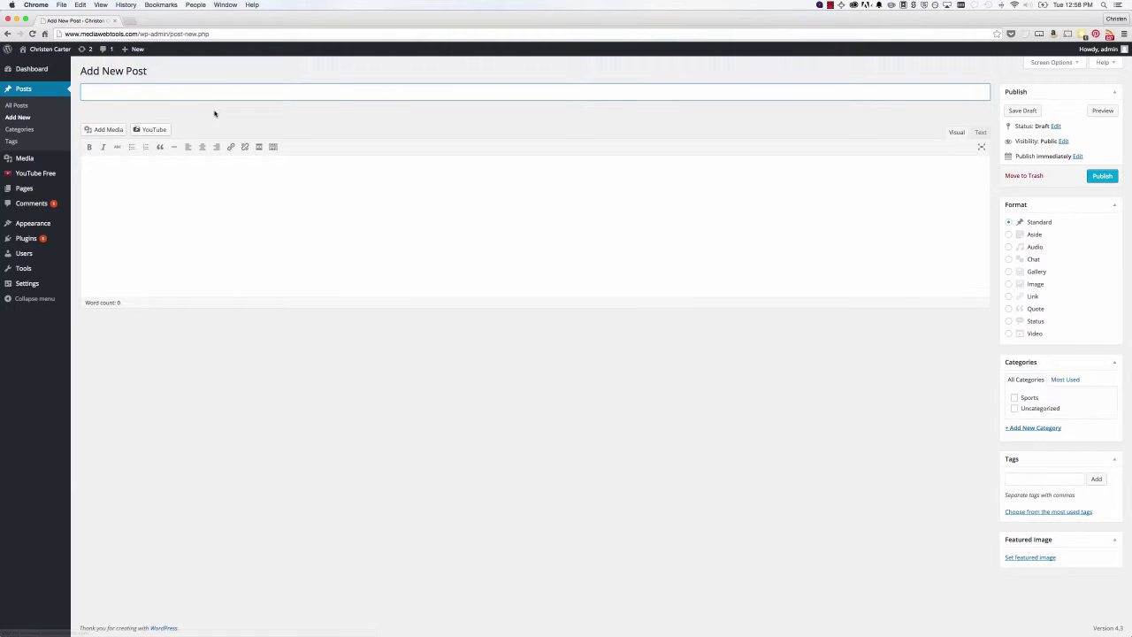
{"action": "type", "text": "My Test Post"}
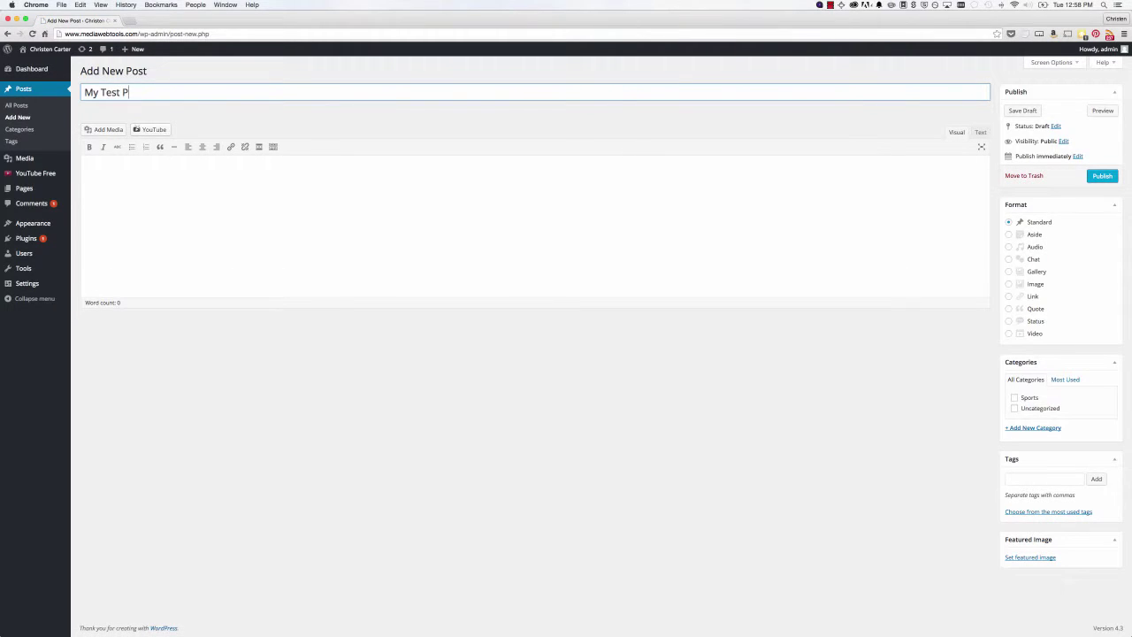
{"action": "left_click", "coordinate": [183, 173]}
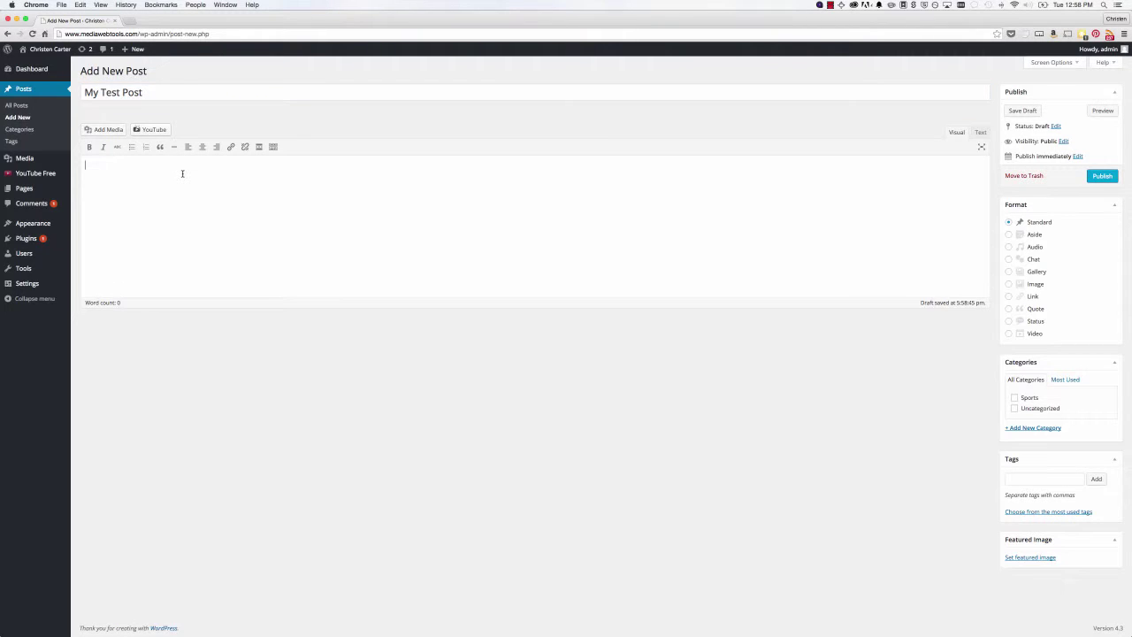
- Generate lorem ipsum placeholder paragraphs and switch the body to Text mode
{"action": "left_click", "coordinate": [1026, 36]}
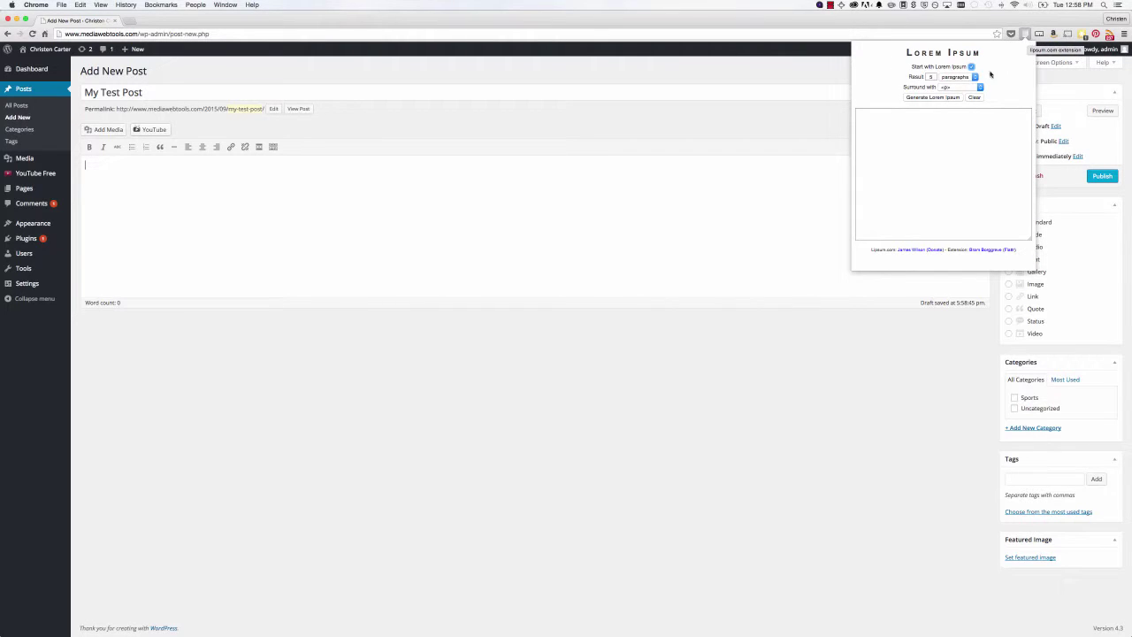
{"action": "left_click", "coordinate": [940, 99]}
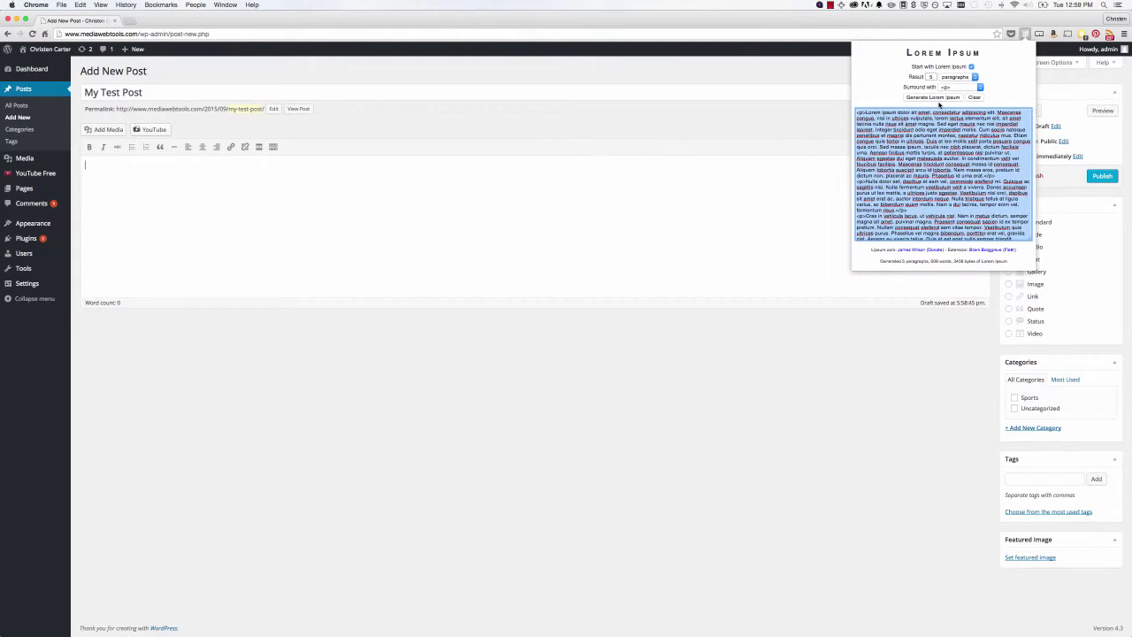
{"action": "left_click", "coordinate": [785, 193]}
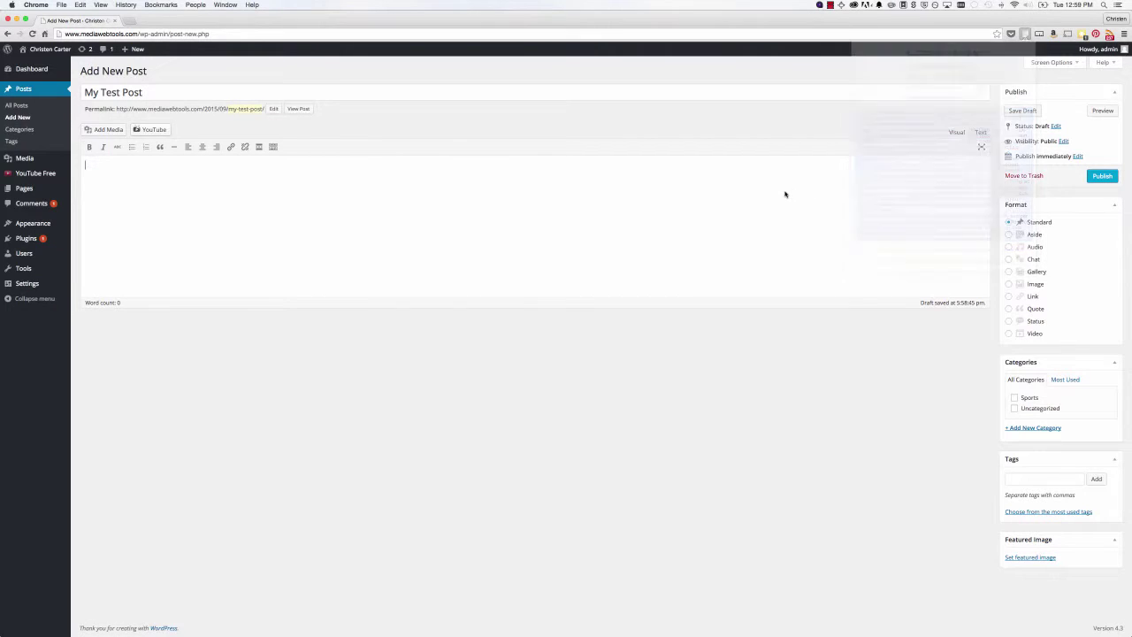
{"action": "left_click", "coordinate": [980, 132]}
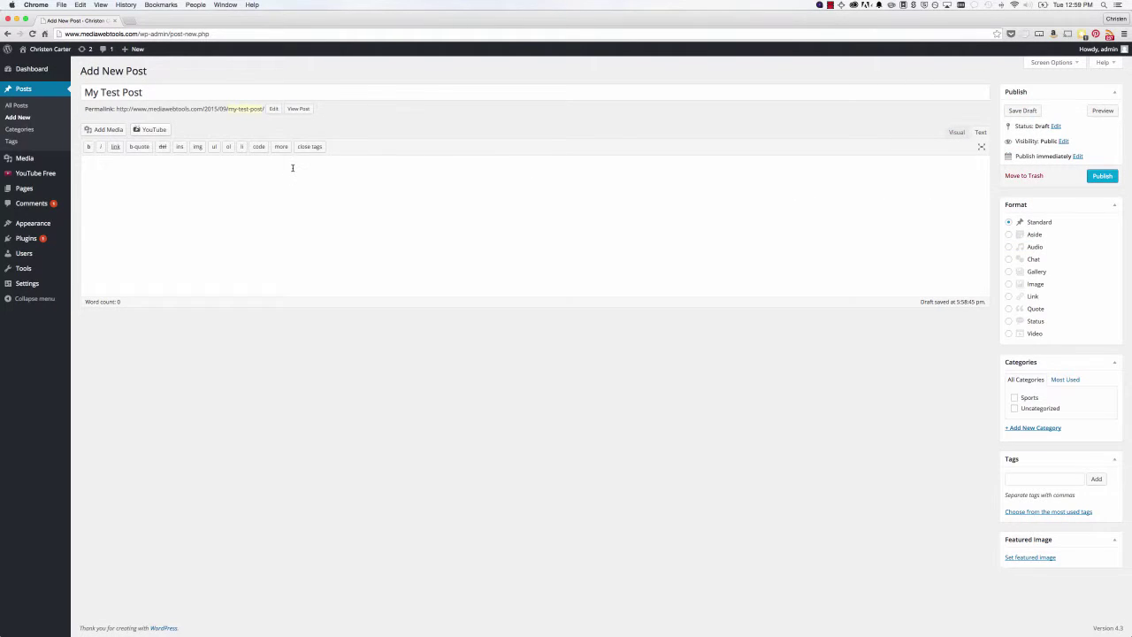
- Paste the five lorem ipsum paragraphs into the body and view them formatted
{"action": "key", "text": "super+v"}
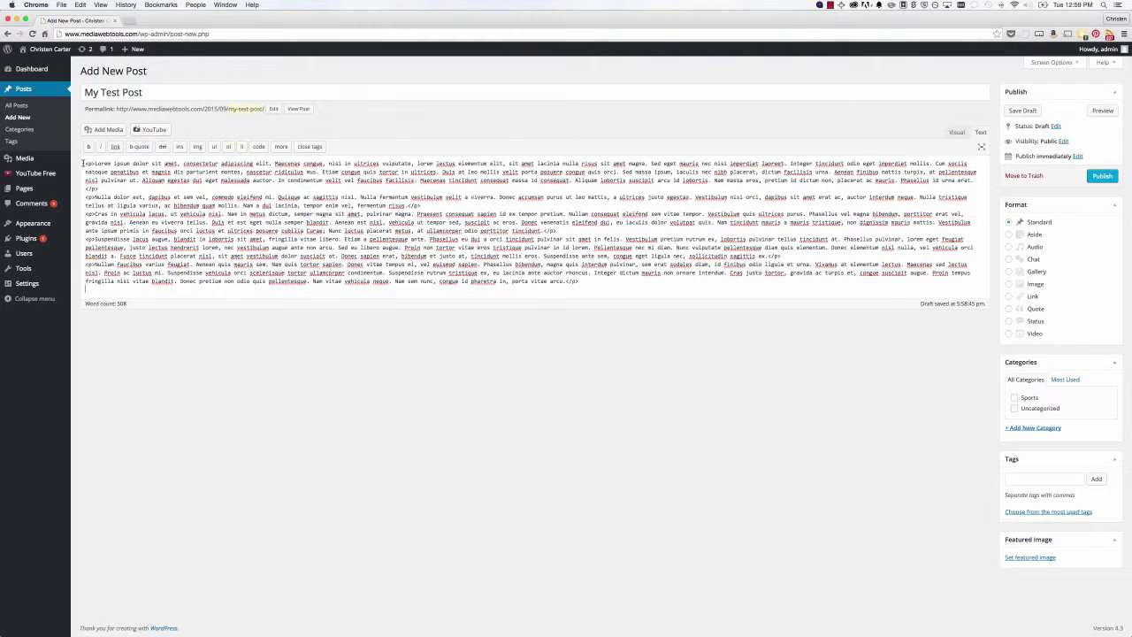
{"action": "left_click", "coordinate": [956, 133]}
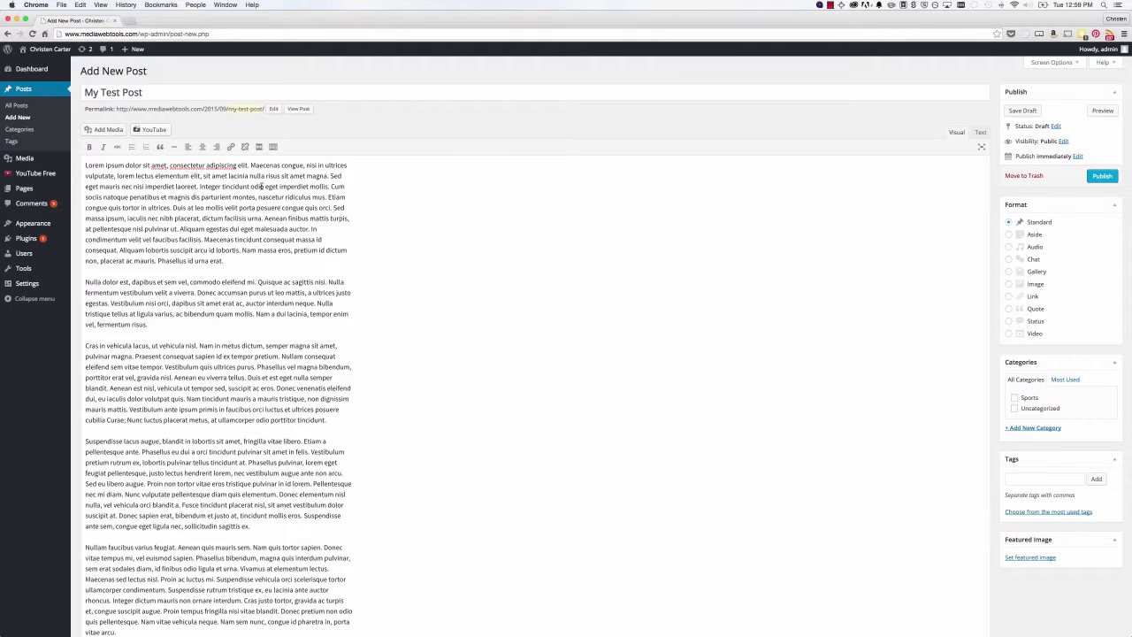
- Bold 'mauris nec nisl', italicise 'dictum facilisis urna', strike through 'pellentesque nisl', then add lines after paragraph one
{"action": "left_click", "coordinate": [172, 207]}
{"action": "left_click", "coordinate": [980, 132]}
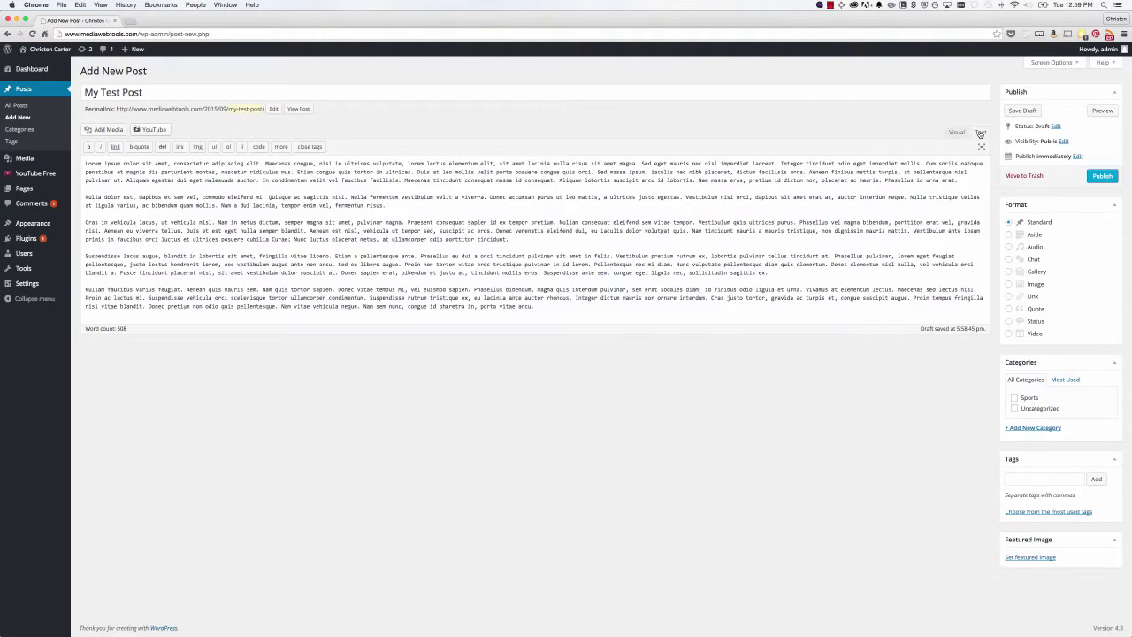
{"action": "left_click", "coordinate": [957, 133]}
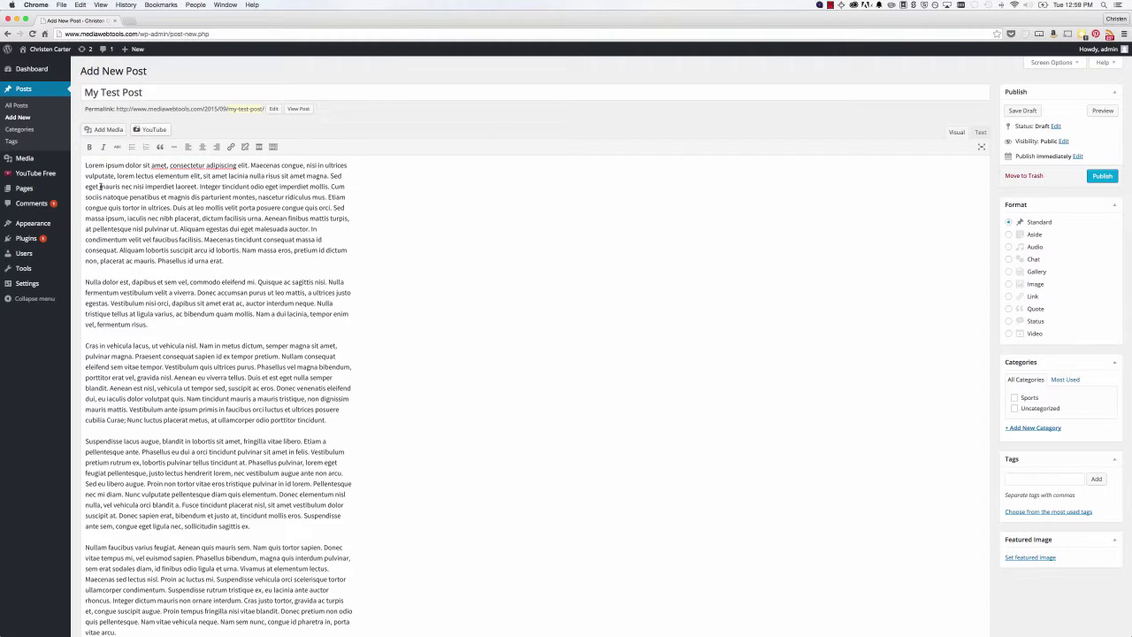
{"action": "left_click_drag", "start_coordinate": [99, 185], "coordinate": [147, 187]}
{"action": "left_click", "coordinate": [89, 147]}
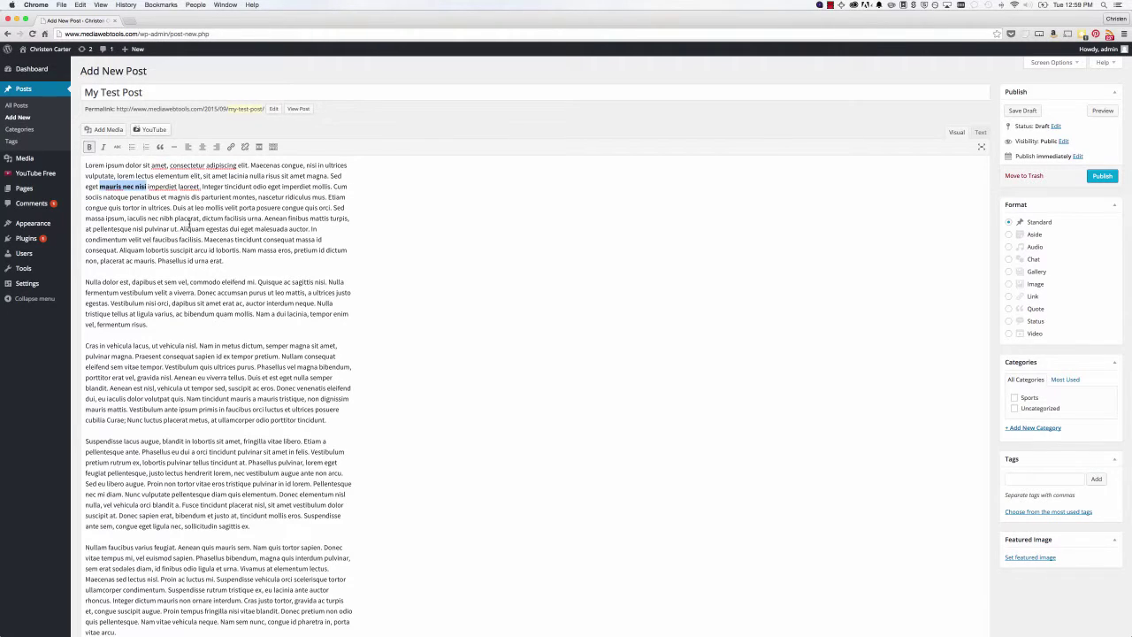
{"action": "left_click_drag", "start_coordinate": [201, 219], "coordinate": [262, 220]}
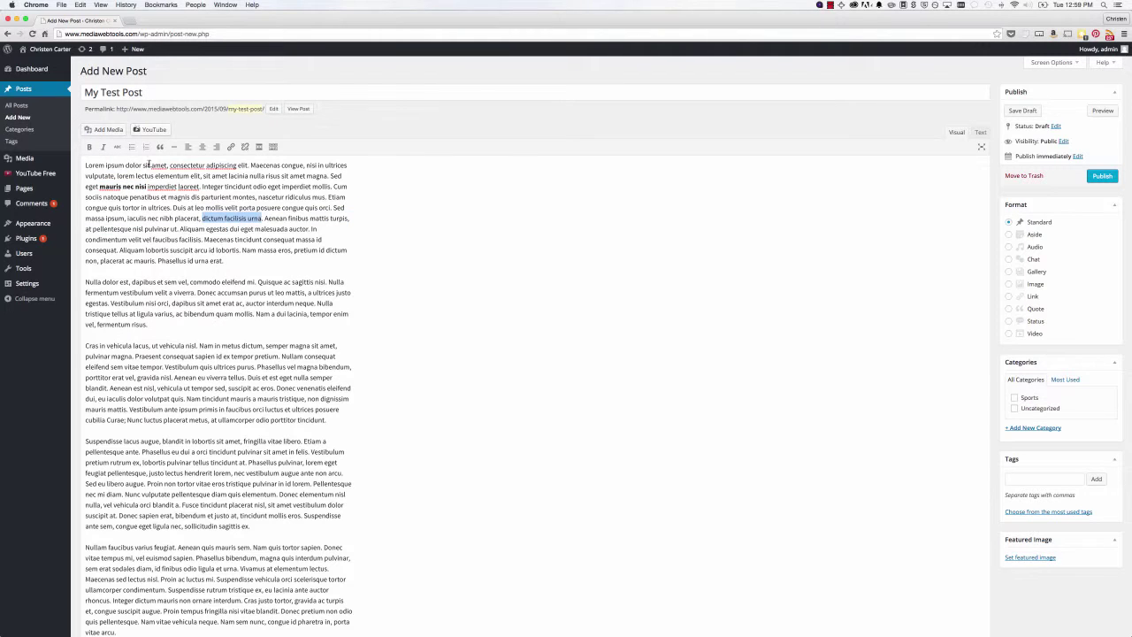
{"action": "left_click", "coordinate": [102, 147]}
{"action": "left_click_drag", "start_coordinate": [92, 228], "coordinate": [141, 229]}
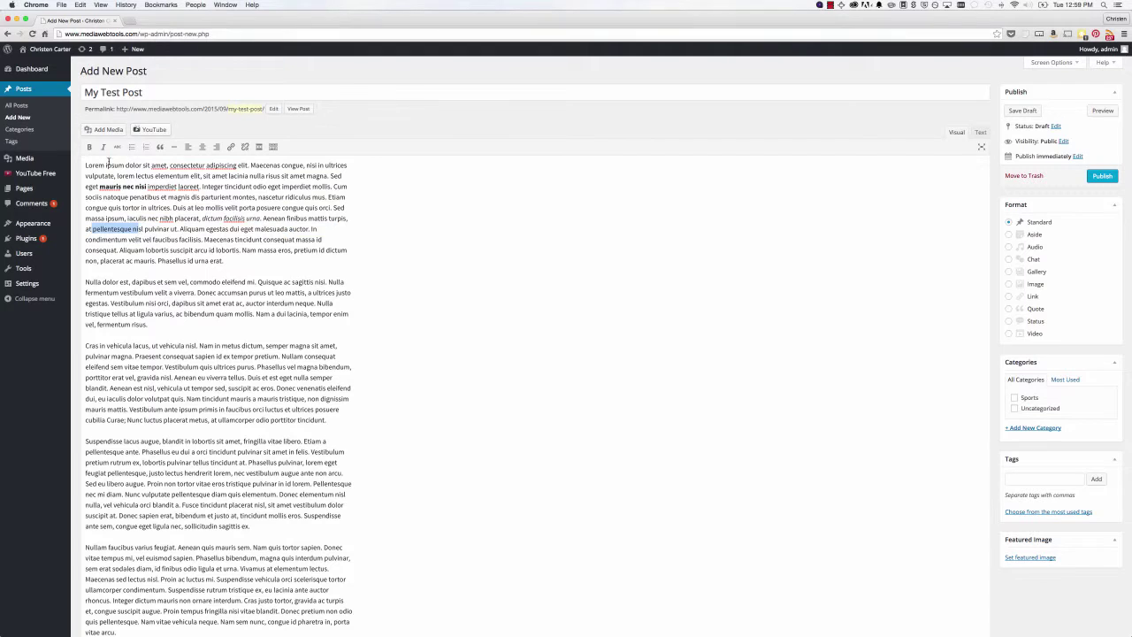
{"action": "left_click", "coordinate": [118, 149]}
{"action": "left_click", "coordinate": [226, 258]}
{"action": "key", "text": "Return"}
{"action": "key", "text": "Return"}
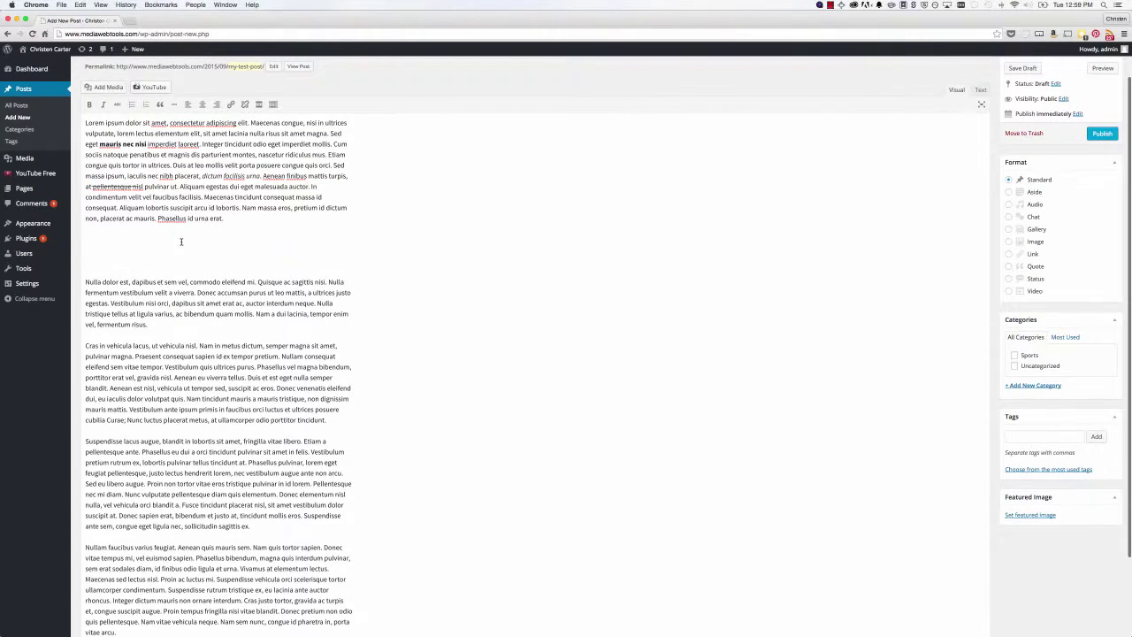
- Add a bulleted list of Dogs, Cats and Bird after the first paragraph, fixing the 'DOgs' typo
{"action": "key", "text": "BackSpace"}
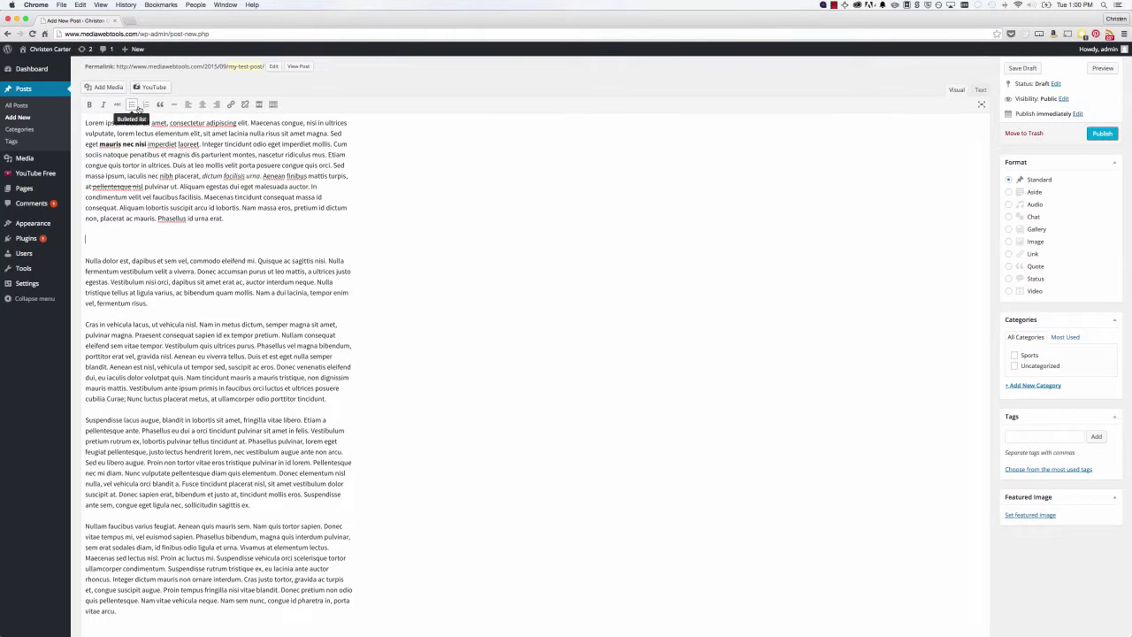
{"action": "left_click", "coordinate": [132, 104]}
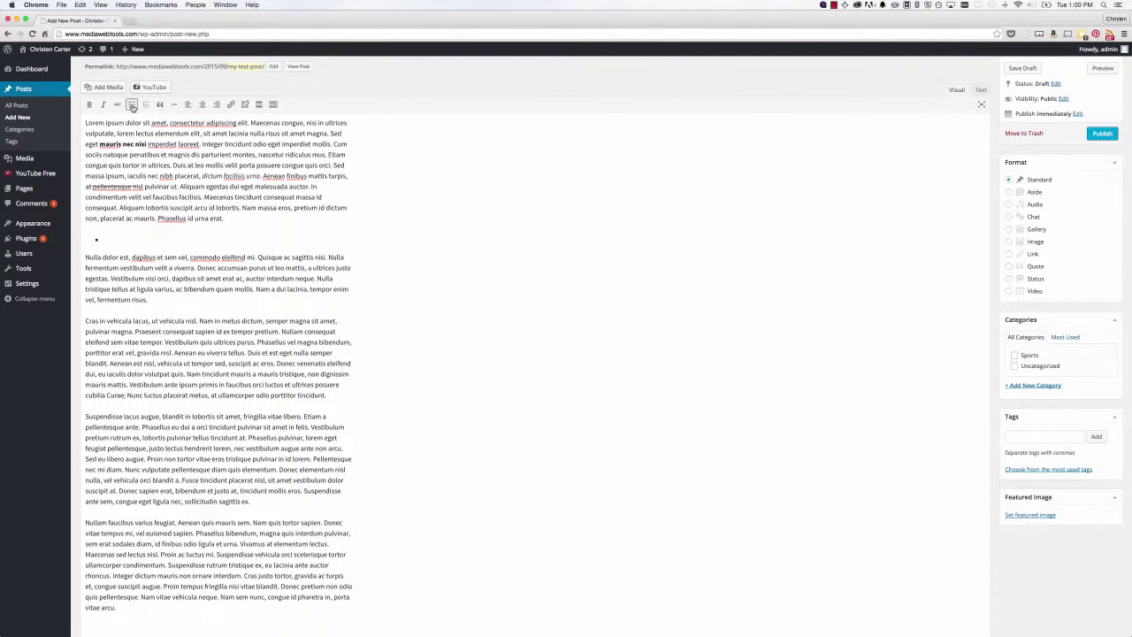
{"action": "type", "text": "DOgs"}
{"action": "key", "text": "Return"}
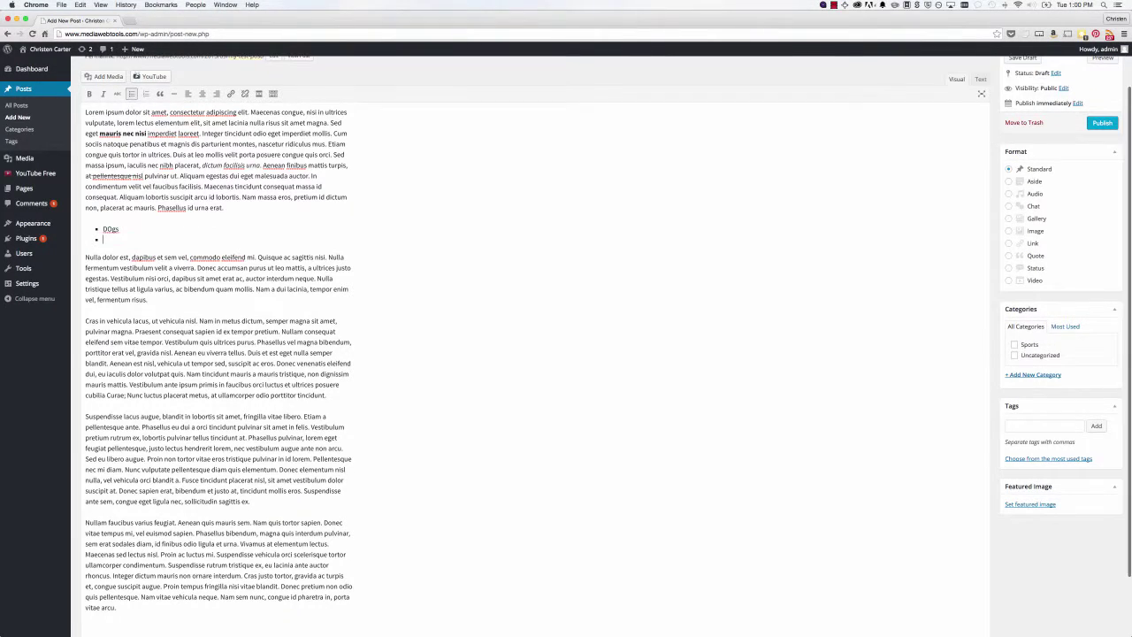
{"action": "type", "text": "Cats"}
{"action": "key", "text": "Return"}
{"action": "type", "text": "Birds"}
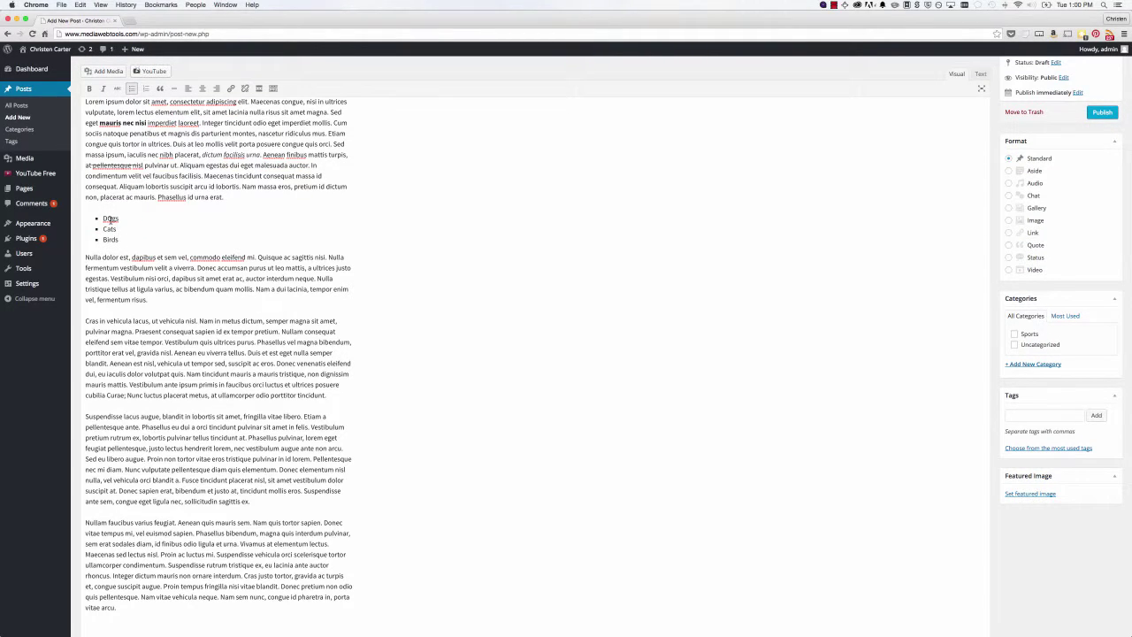
{"action": "double_click", "coordinate": [114, 218]}
{"action": "type", "text": "Dogs"}
- Inspect the list's HTML markup, then return to the Visual editor
{"action": "left_click", "coordinate": [980, 75]}
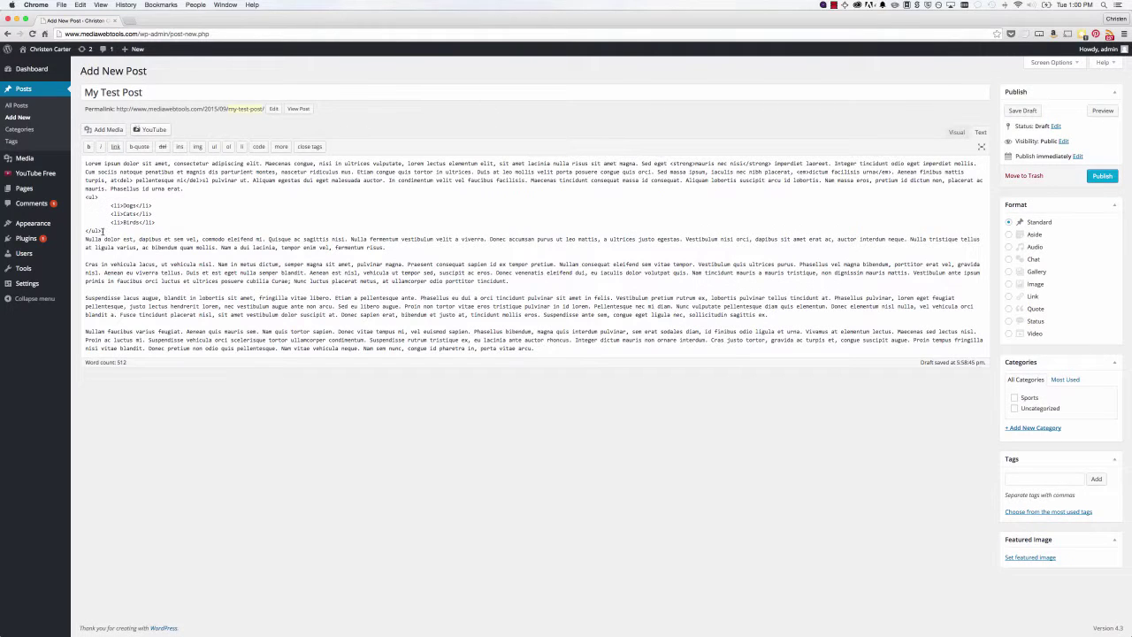
{"action": "left_click_drag", "start_coordinate": [102, 231], "coordinate": [74, 198]}
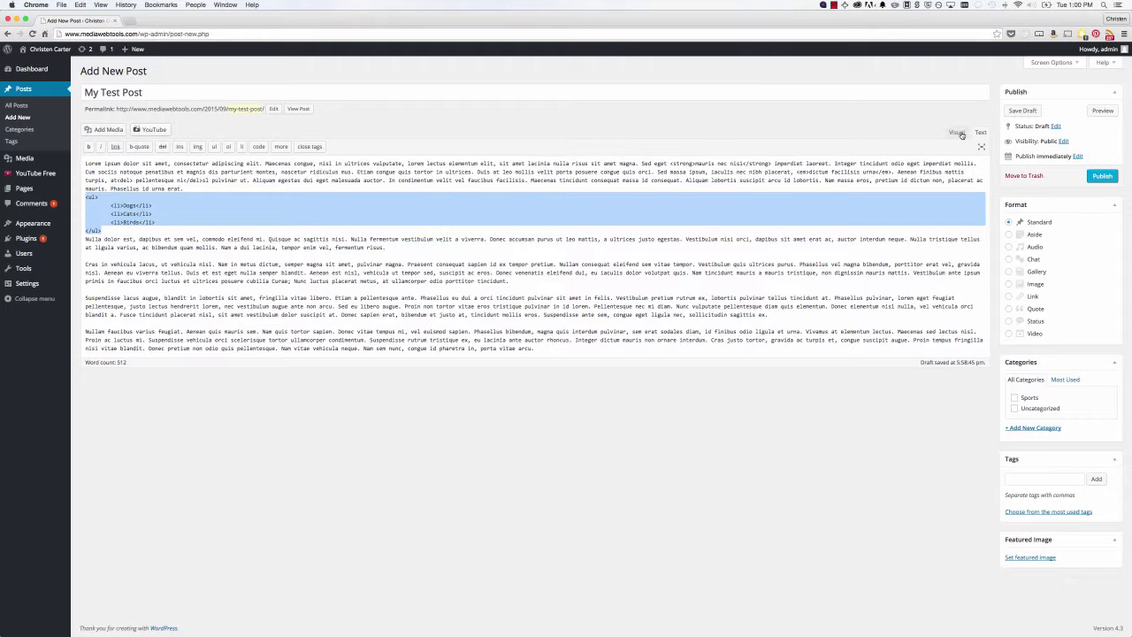
{"action": "left_click", "coordinate": [957, 133]}
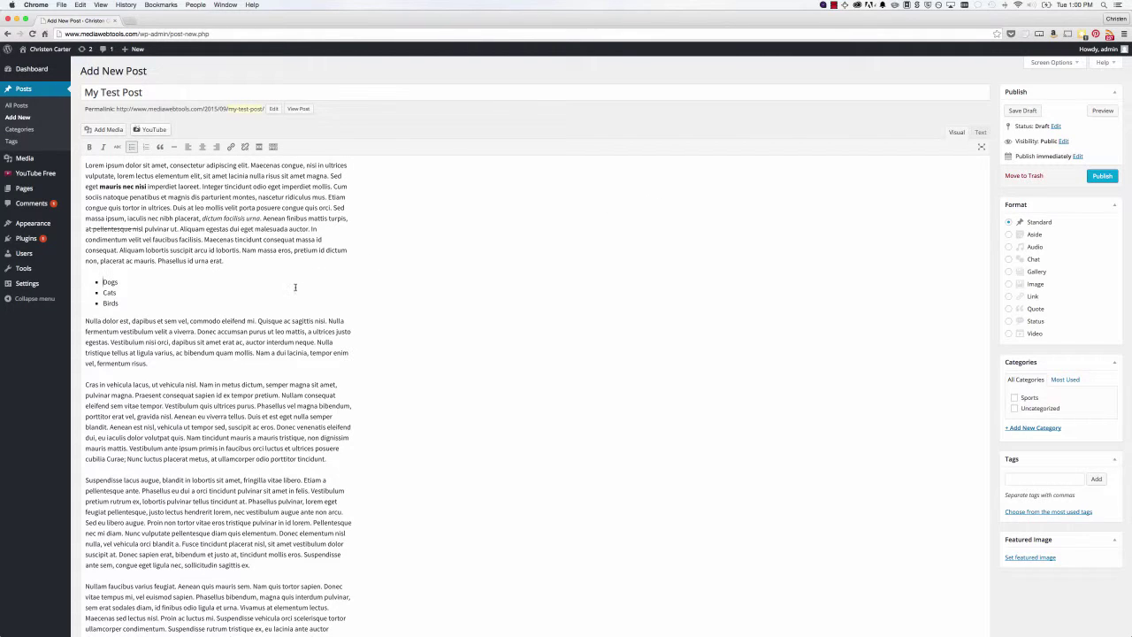
- Insert a blockquote of gibberish placeholder text after 'fermentum risus.'
{"action": "left_click", "coordinate": [153, 362]}
{"action": "key", "text": "Return"}
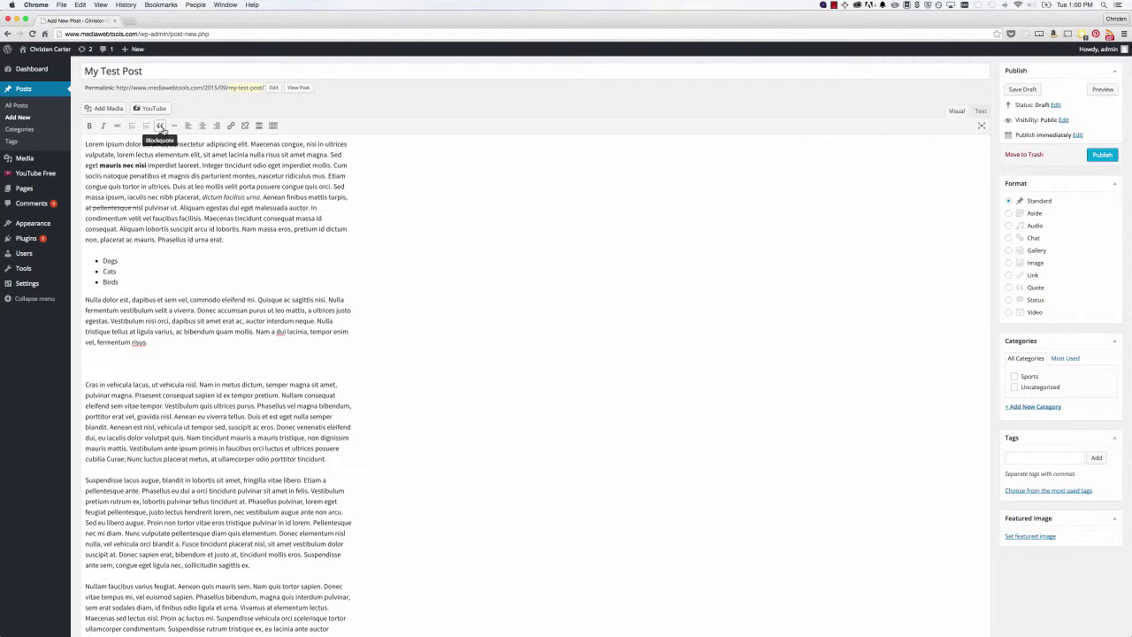
{"action": "left_click", "coordinate": [160, 126]}
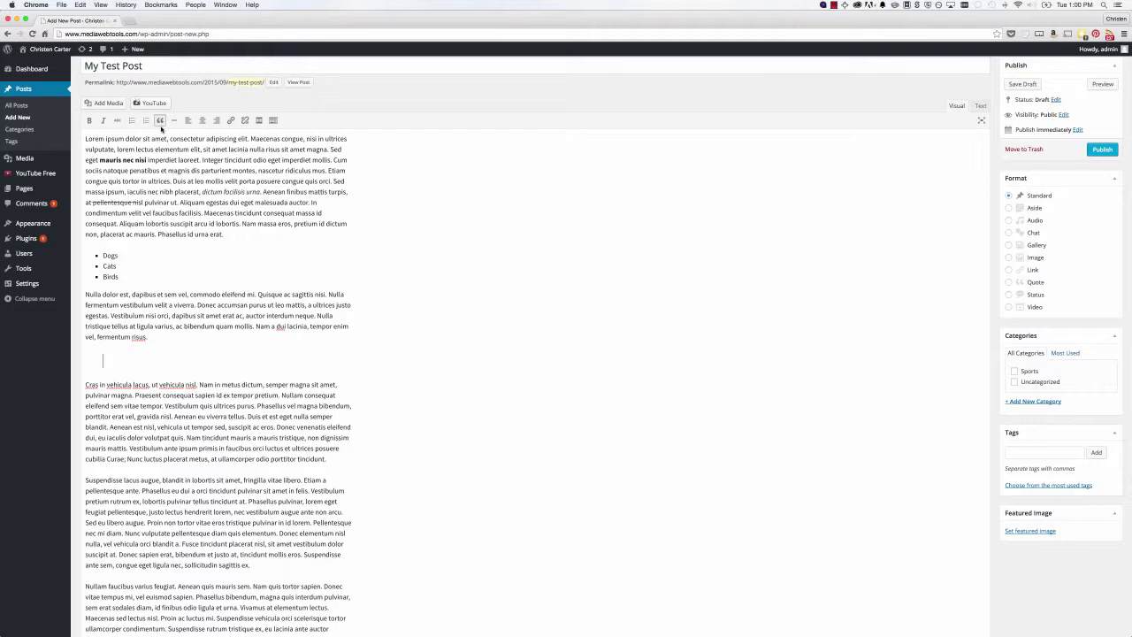
{"action": "type", "text": "Askldjsklfdjaldksflksdjf akjchgkjadfhg sdflkjsadfklj"}
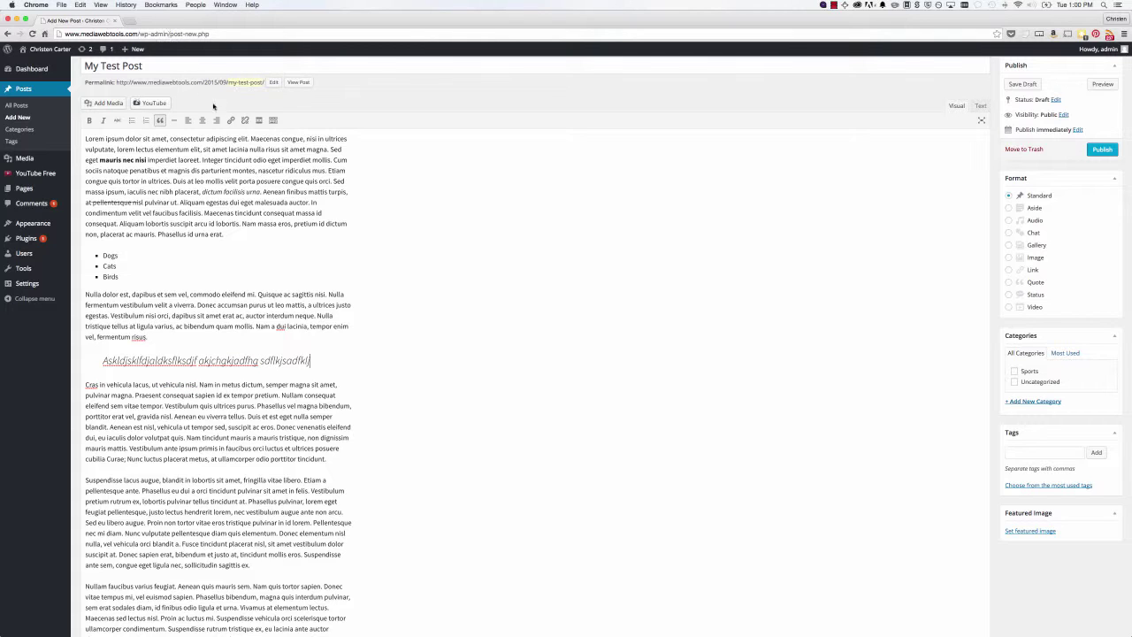
{"action": "left_click_drag", "start_coordinate": [132, 294], "coordinate": [186, 296]}
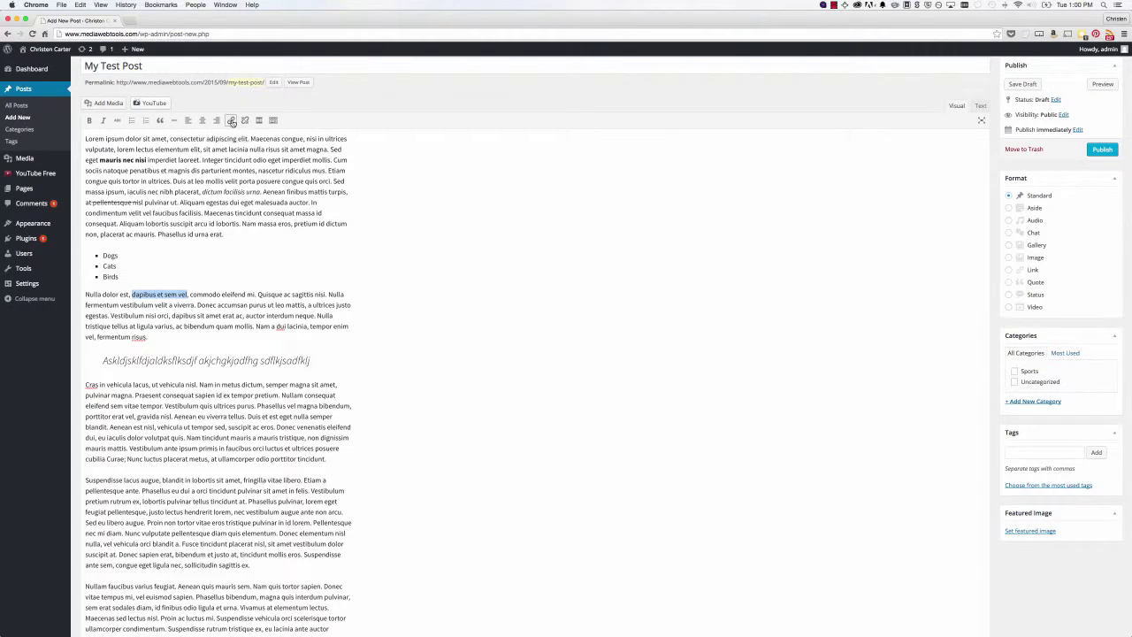
{"action": "left_click", "coordinate": [232, 121]}
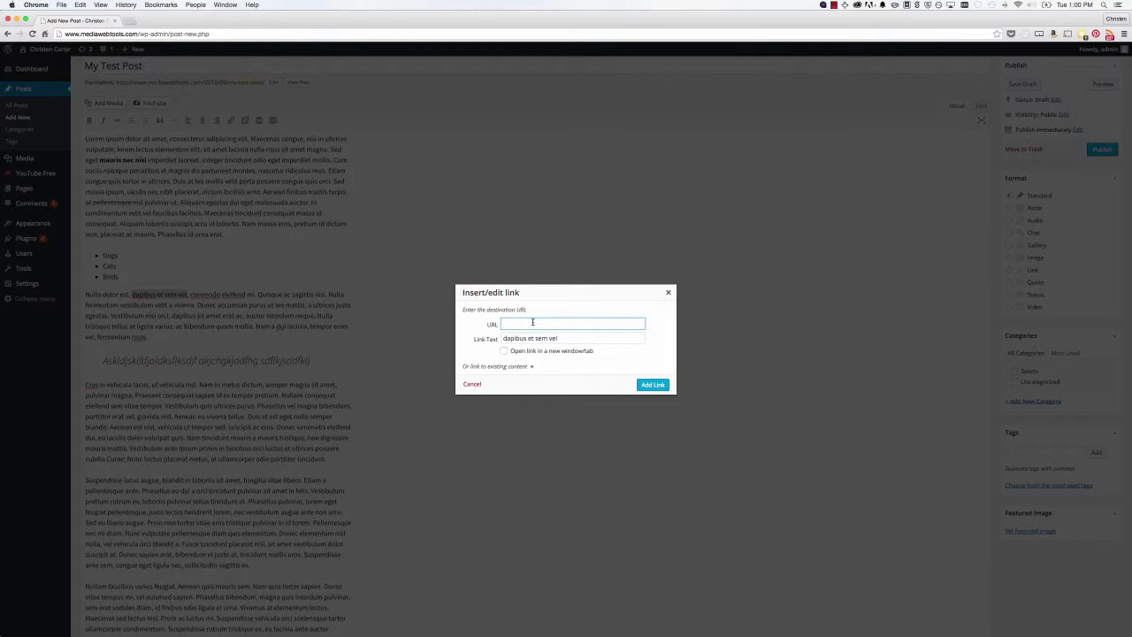
{"action": "type", "text": "http://www.nytimes.com"}
{"action": "left_click", "coordinate": [652, 385]}
{"action": "left_click", "coordinate": [167, 295]}
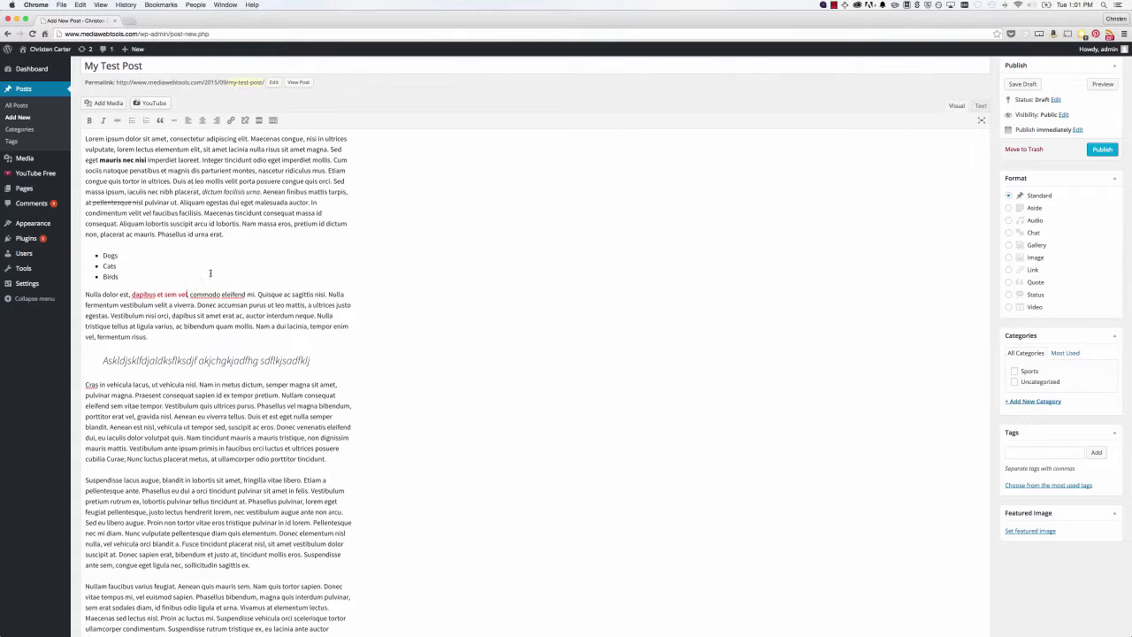
- Try center and right alignment on the 'Cras in vehicula' paragraph, leaving it left-aligned
{"action": "left_click_drag", "start_coordinate": [332, 464], "coordinate": [85, 385]}
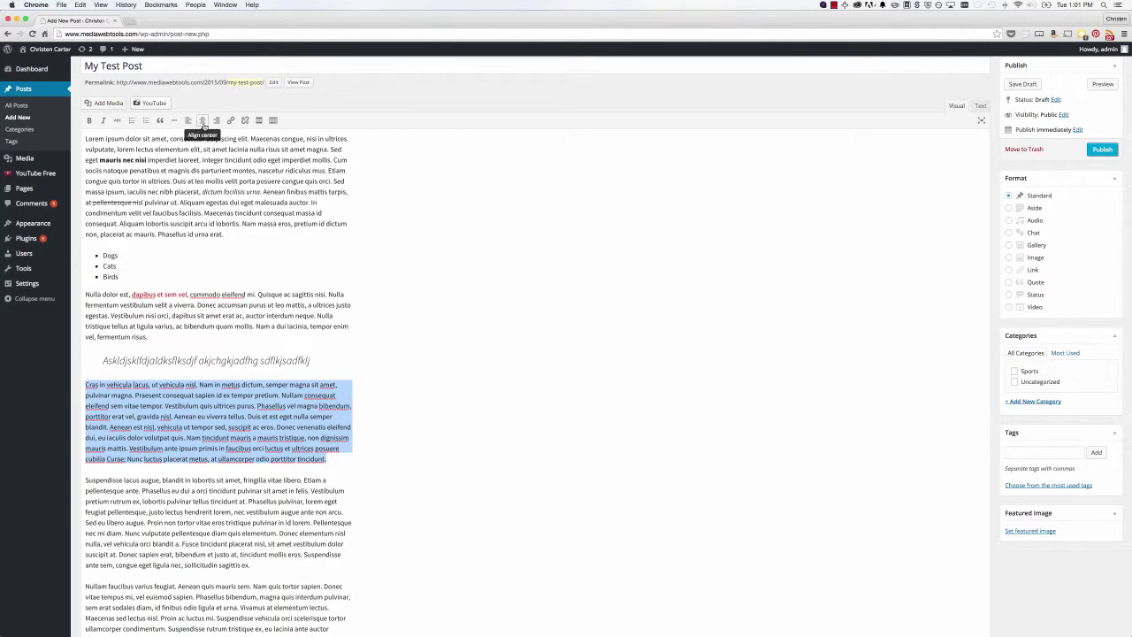
{"action": "left_click", "coordinate": [202, 121]}
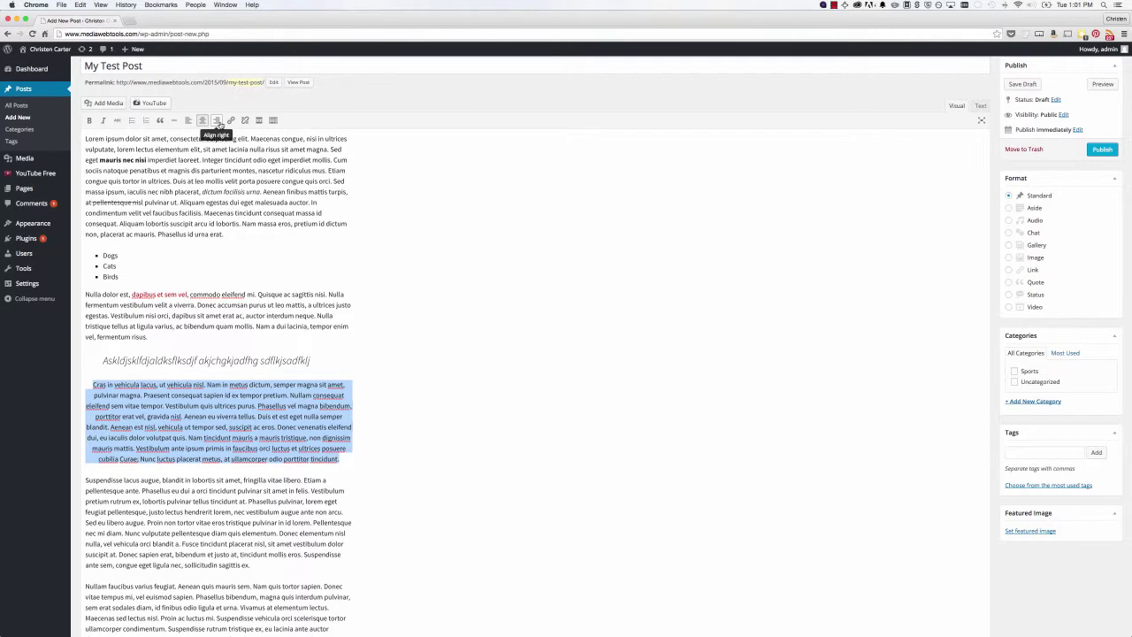
{"action": "left_click", "coordinate": [217, 121]}
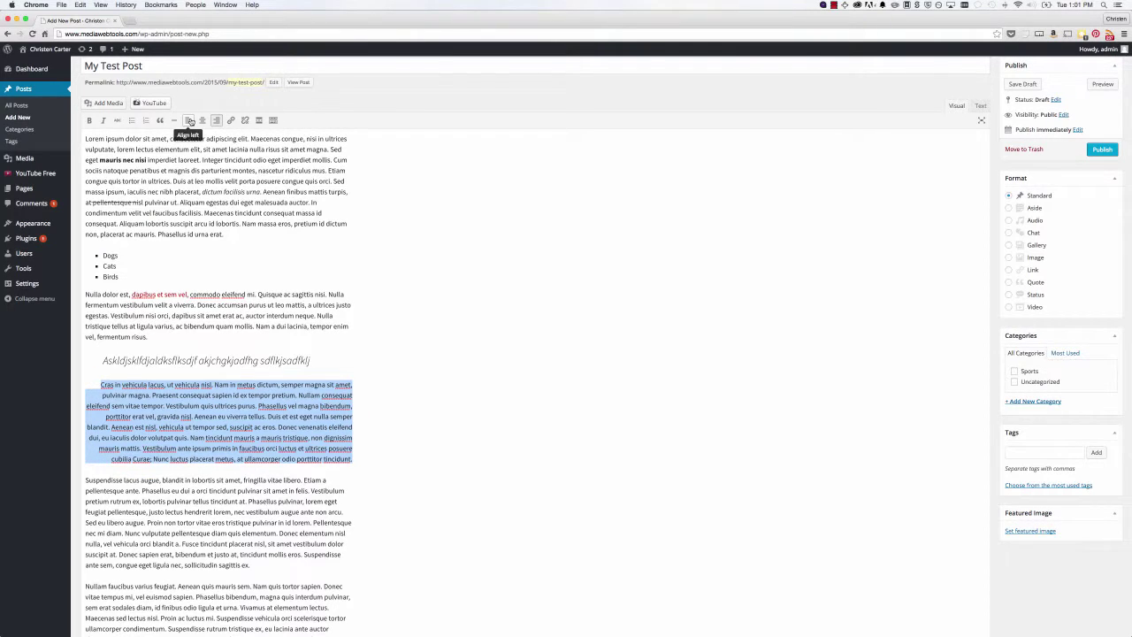
{"action": "left_click", "coordinate": [189, 122]}
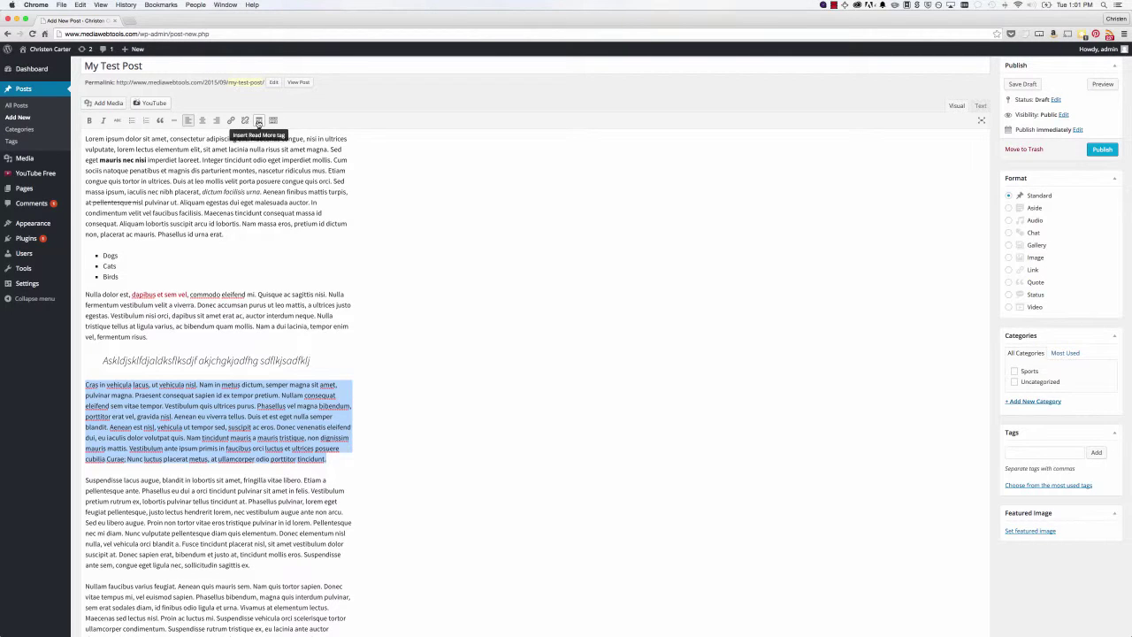
- Add one empty line after 'fermentum risus.' before the blockquote
{"action": "scroll", "coordinate": [272, 122], "scroll_direction": "up", "scroll_amount": 1}
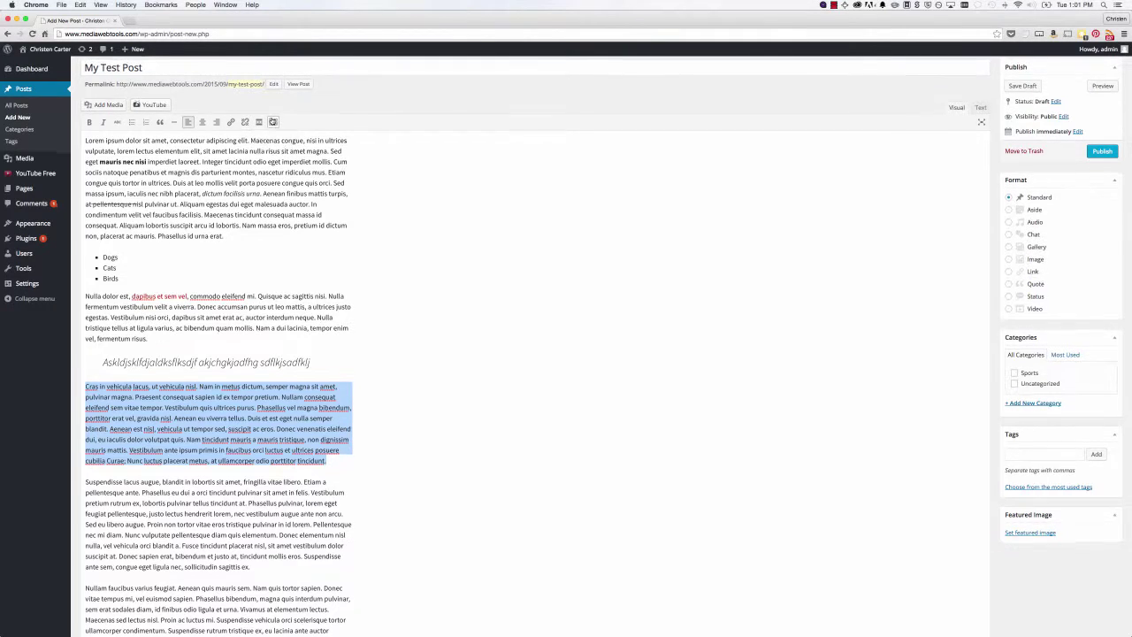
{"action": "scroll", "coordinate": [273, 122], "scroll_direction": "up", "scroll_amount": 1}
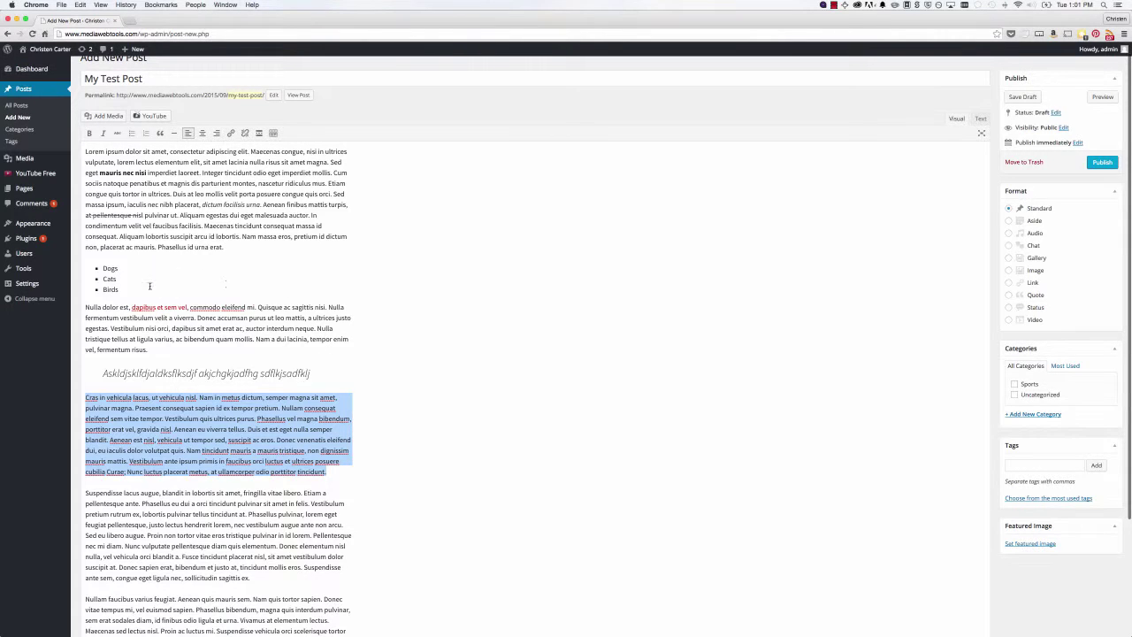
{"action": "left_click", "coordinate": [169, 349]}
{"action": "key", "text": "Return"}
{"action": "key", "text": "Return"}
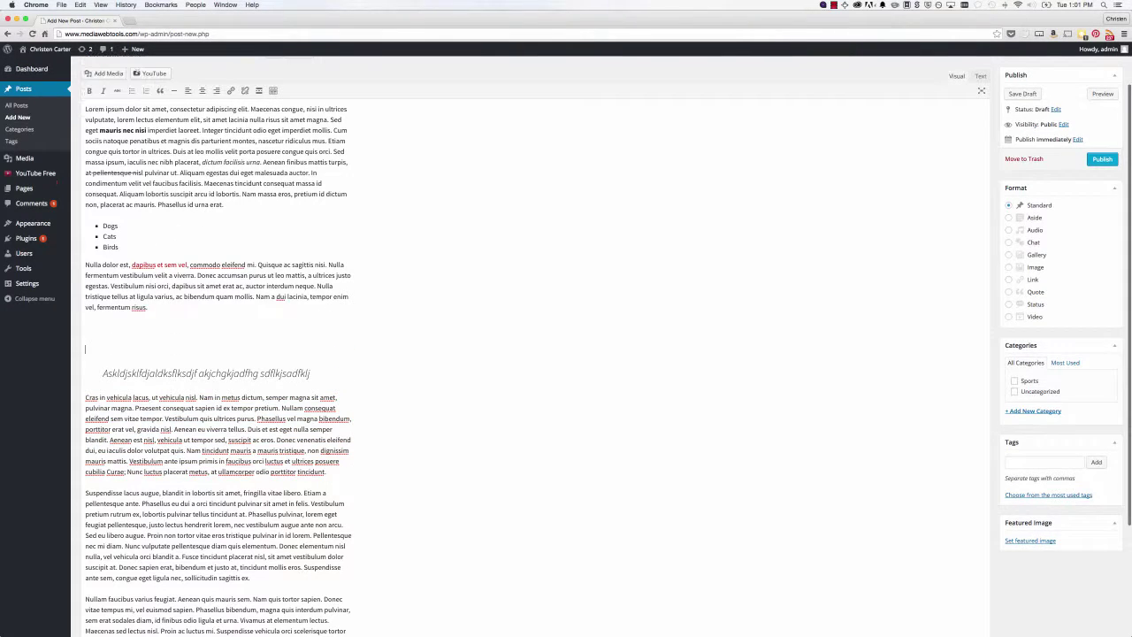
{"action": "key", "text": "BackSpace"}
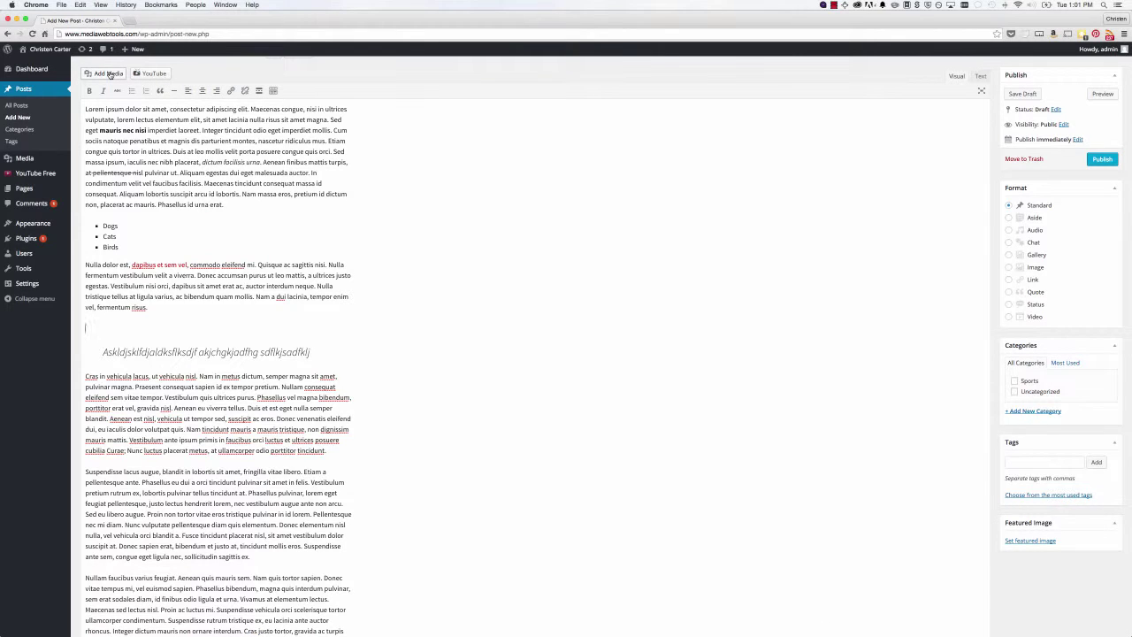
- Upload LifeofaStory-Edit.png from the Desktop via Add Media's Upload Files
{"action": "left_click", "coordinate": [110, 74]}
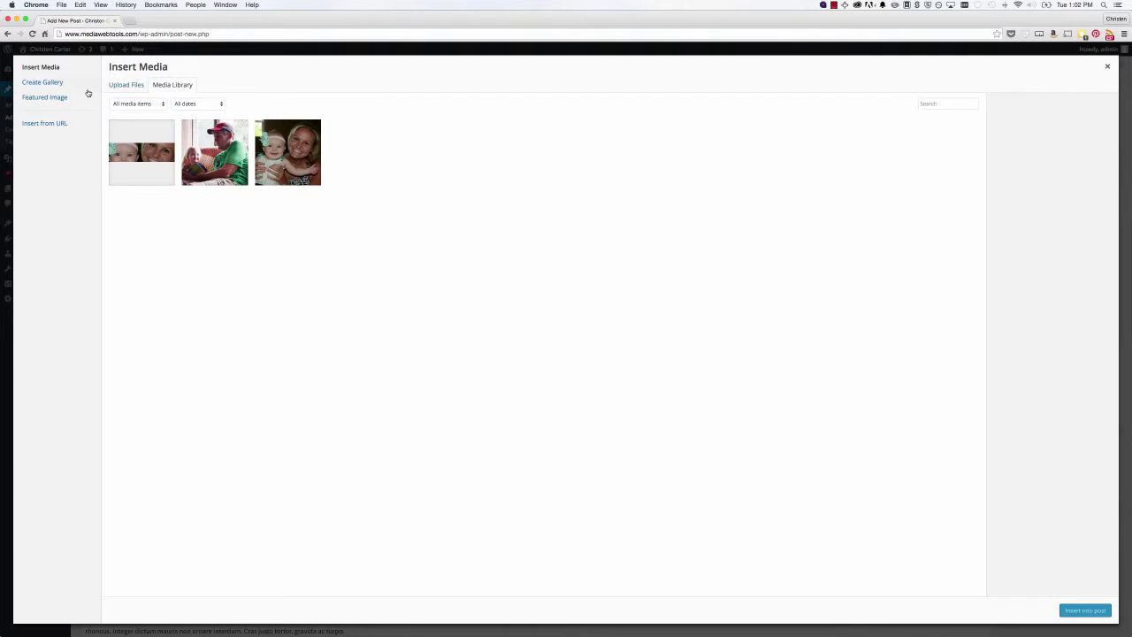
{"action": "left_click", "coordinate": [133, 88]}
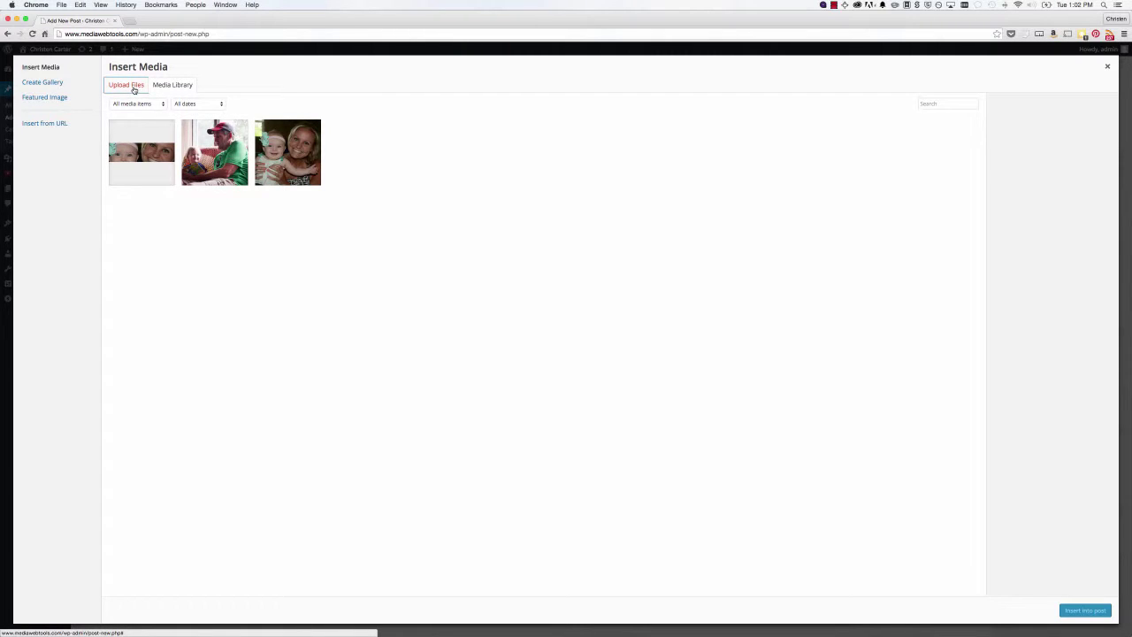
{"action": "left_click", "coordinate": [594, 296]}
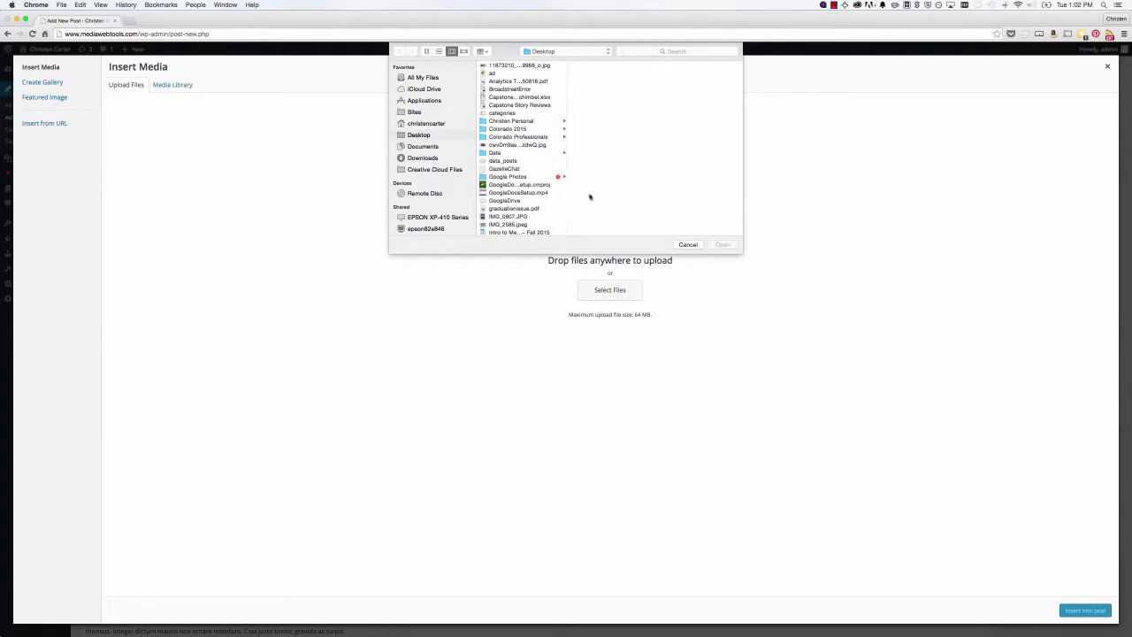
{"action": "left_click", "coordinate": [519, 217]}
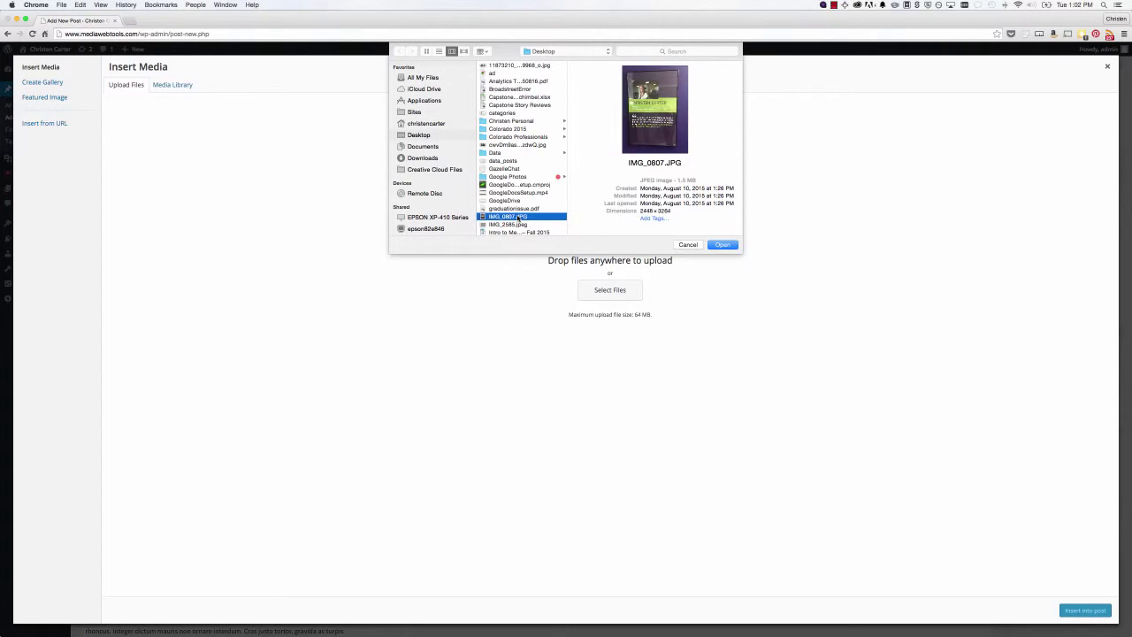
{"action": "left_click", "coordinate": [518, 225]}
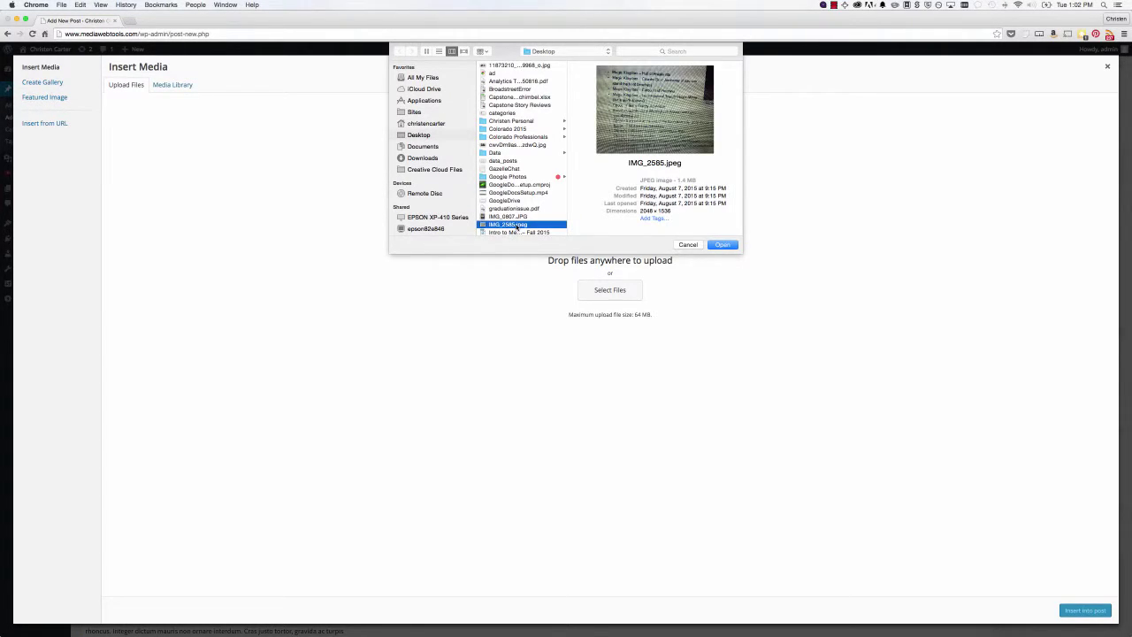
{"action": "scroll", "coordinate": [531, 185], "scroll_direction": "down", "scroll_amount": 5}
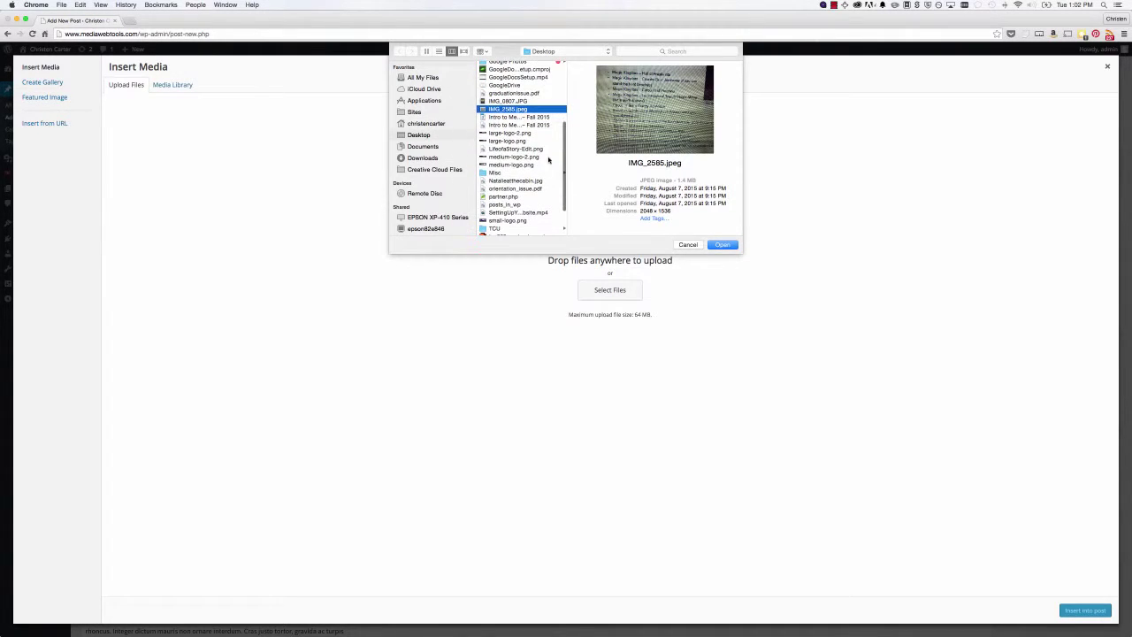
{"action": "left_click", "coordinate": [536, 150]}
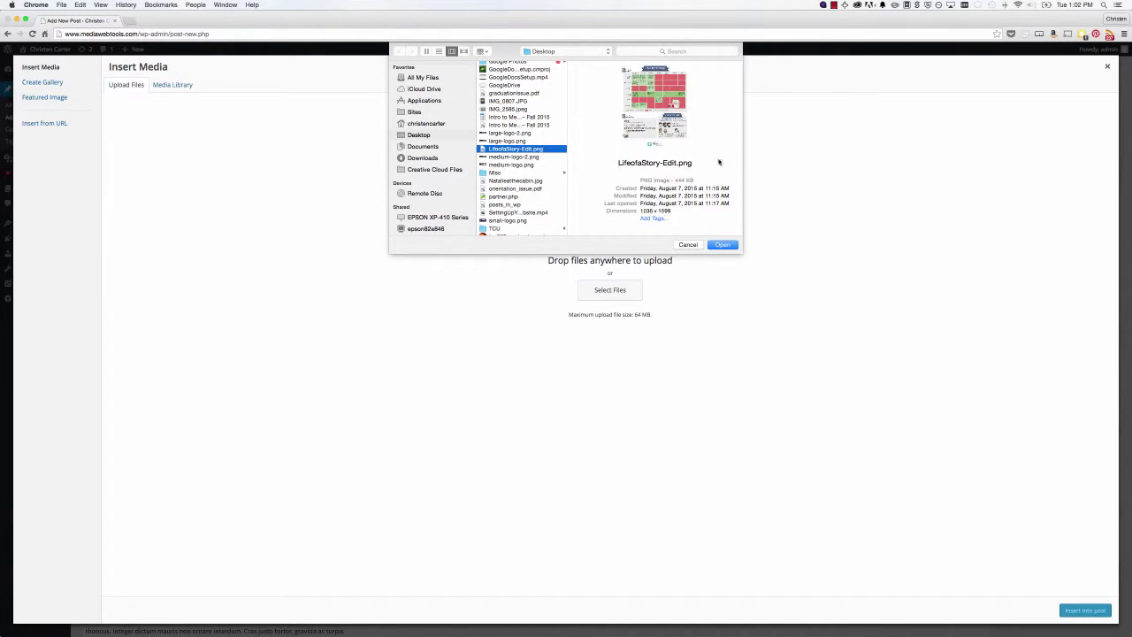
{"action": "left_click", "coordinate": [720, 245]}
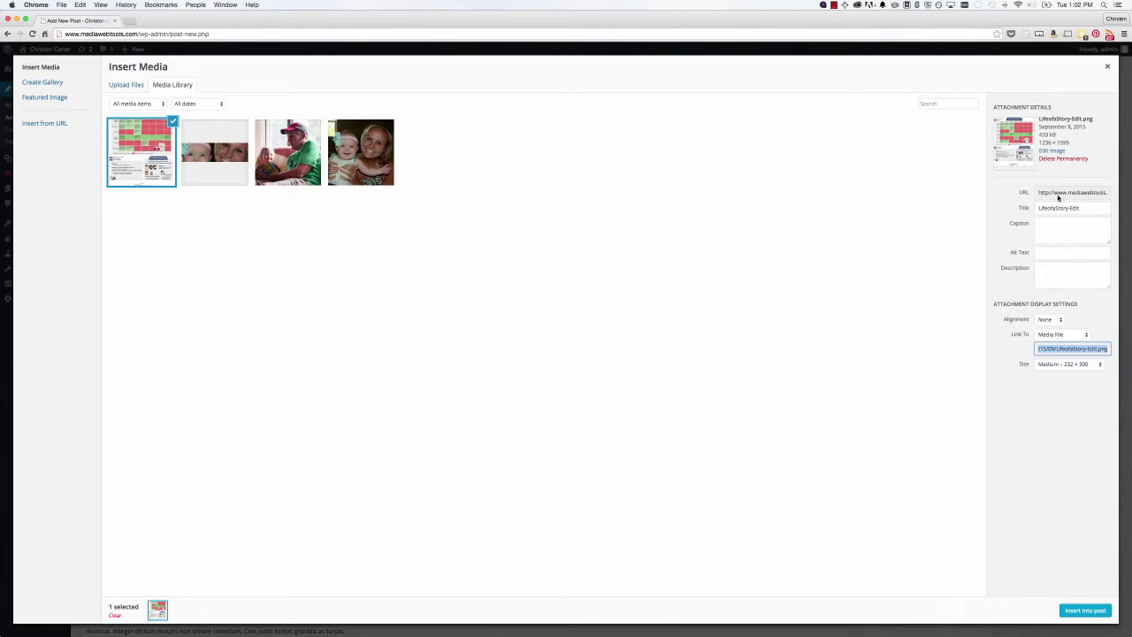
- Caption the uploaded diagram 'This is a diagram' and copy that caption text
{"action": "left_click", "coordinate": [1058, 192]}
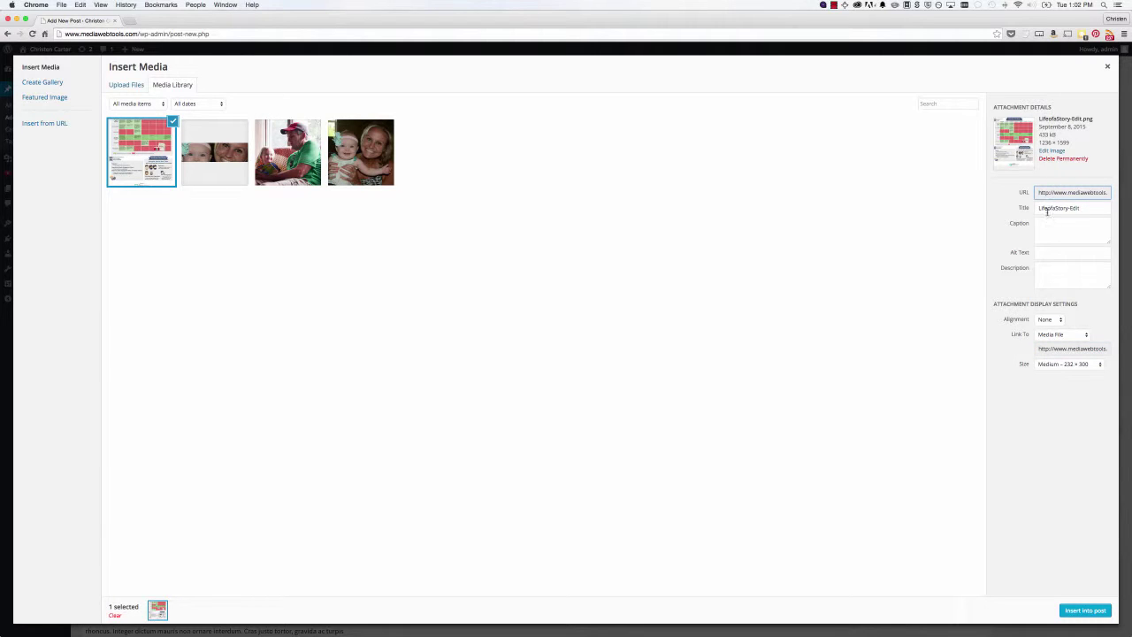
{"action": "left_click", "coordinate": [1085, 225]}
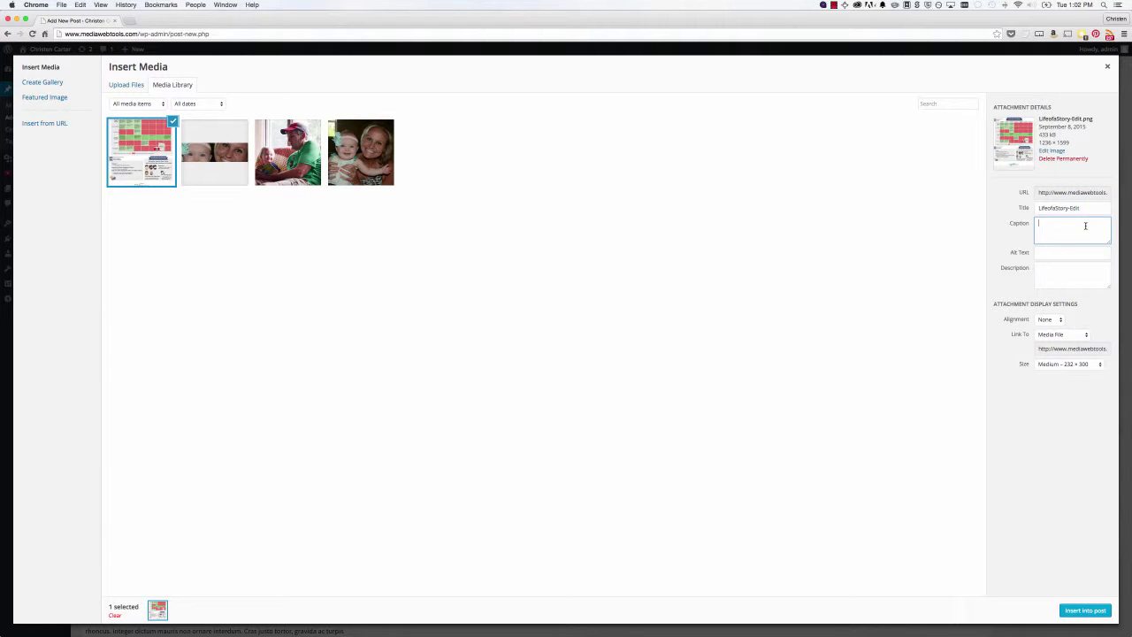
{"action": "type", "text": "This is a diagram"}
{"action": "left_click", "coordinate": [1041, 269]}
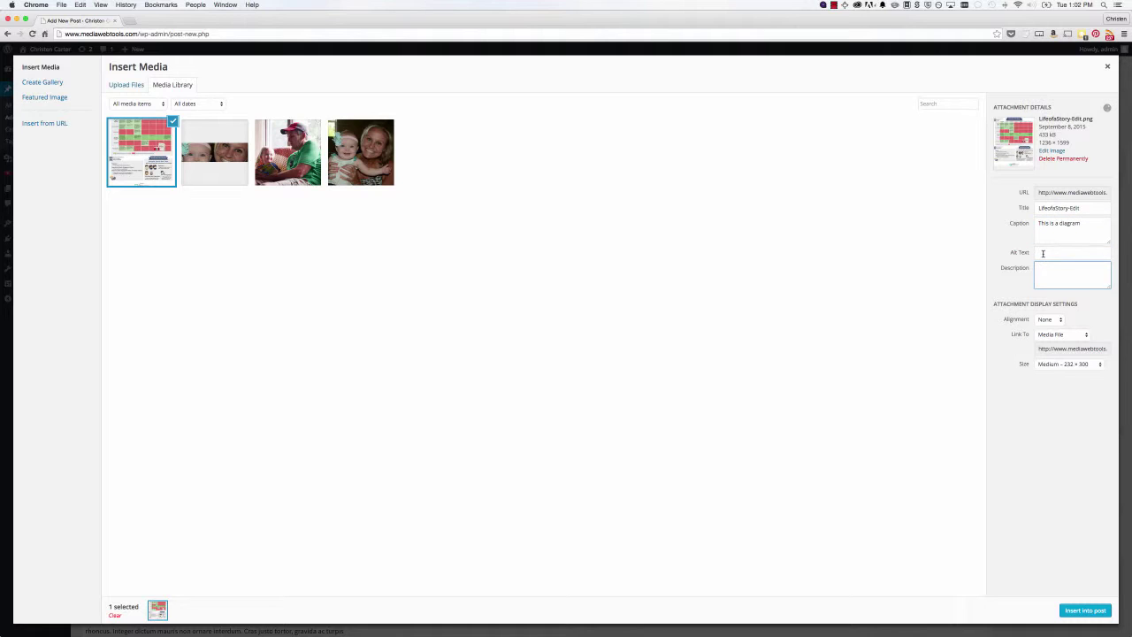
{"action": "left_click", "coordinate": [1043, 255]}
{"action": "left_click_drag", "start_coordinate": [1088, 223], "coordinate": [1013, 222]}
{"action": "key", "text": "super+c"}
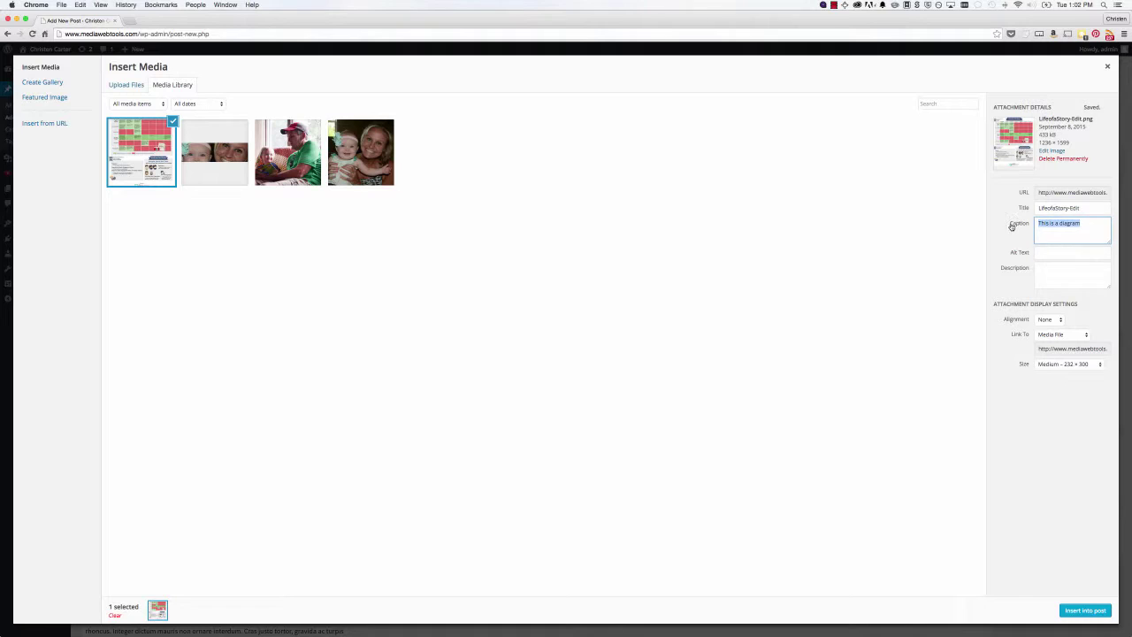
- Paste 'This is a diagram' into the image's alt text and description
{"action": "left_click", "coordinate": [1048, 251]}
{"action": "key", "text": "super+v"}
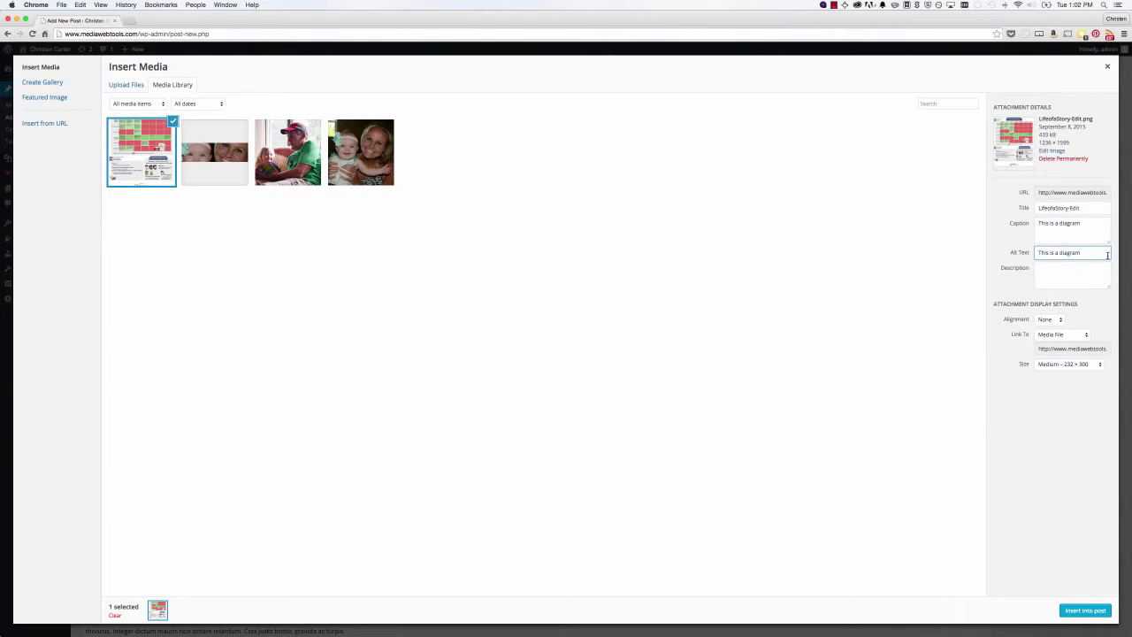
{"action": "left_click", "coordinate": [1048, 269]}
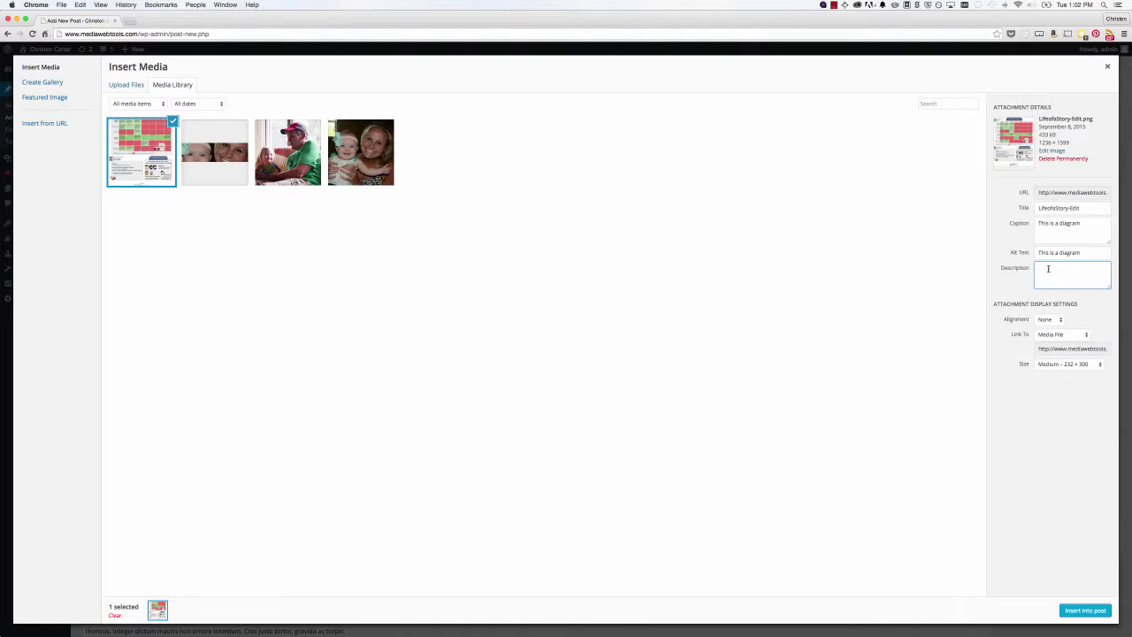
{"action": "key", "text": "super+v"}
- Insert the diagram into the post at Large 604 × 781 size
{"action": "left_click", "coordinate": [1050, 365]}
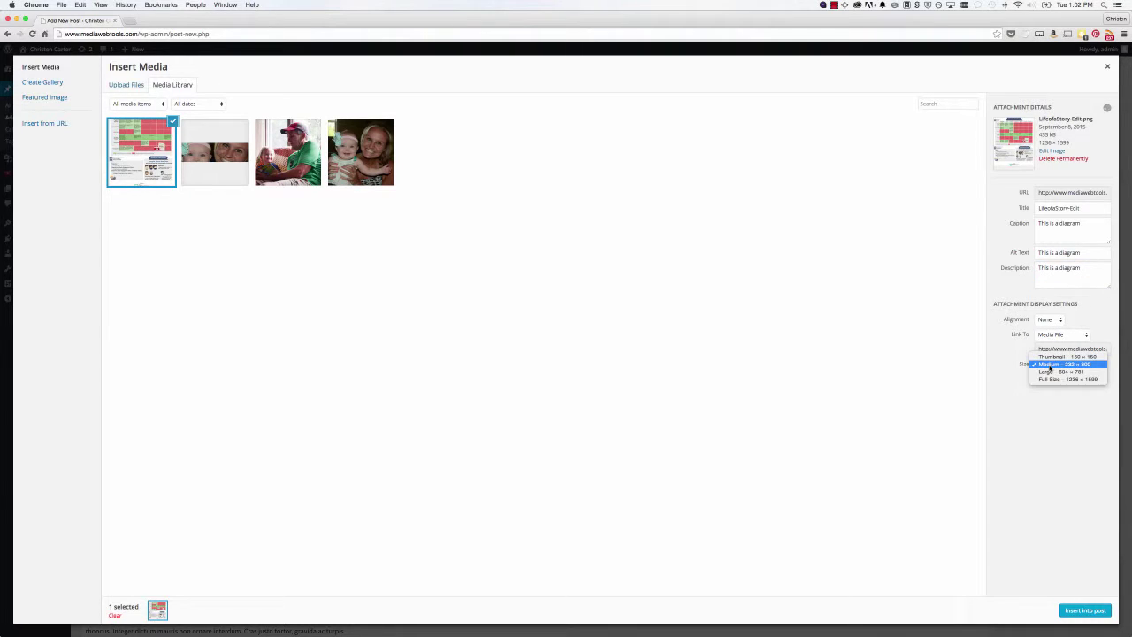
{"action": "left_click", "coordinate": [1049, 372]}
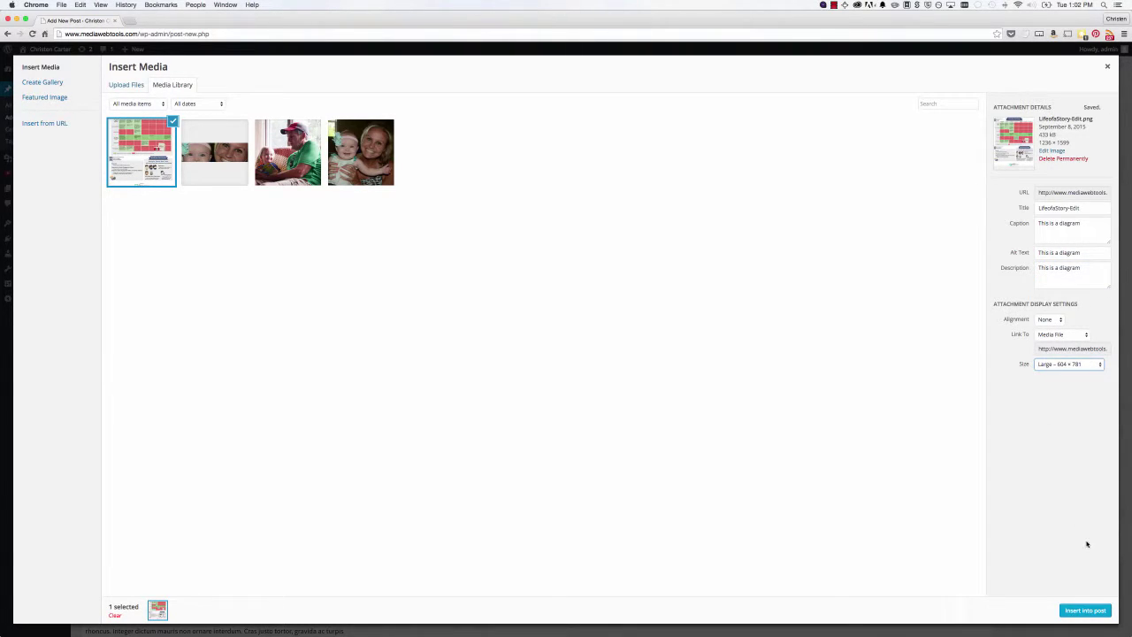
{"action": "left_click", "coordinate": [1075, 608]}
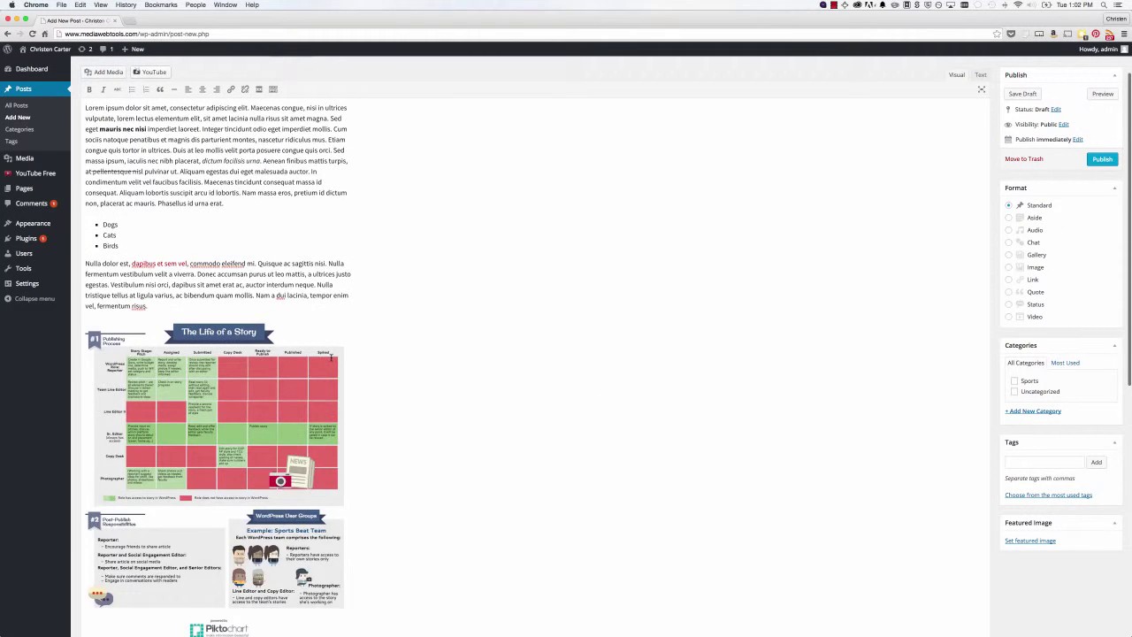
{"action": "scroll", "coordinate": [324, 357], "scroll_direction": "down", "scroll_amount": 5}
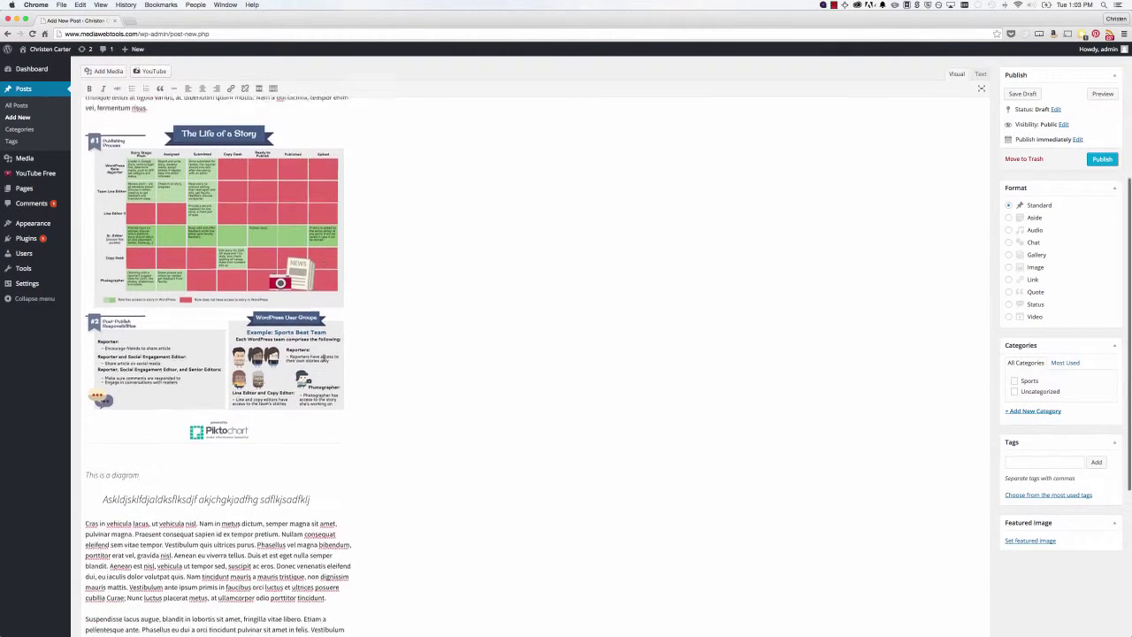
{"action": "scroll", "coordinate": [324, 358], "scroll_direction": "up", "scroll_amount": 10}
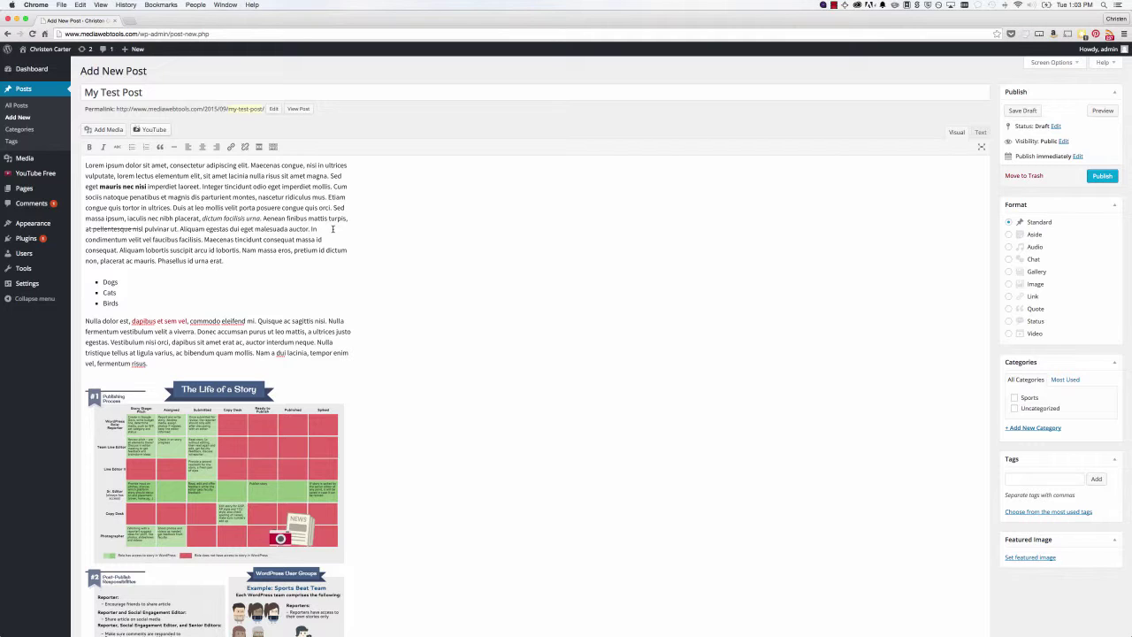
{"action": "mouse_move", "coordinate": [29, 160]}
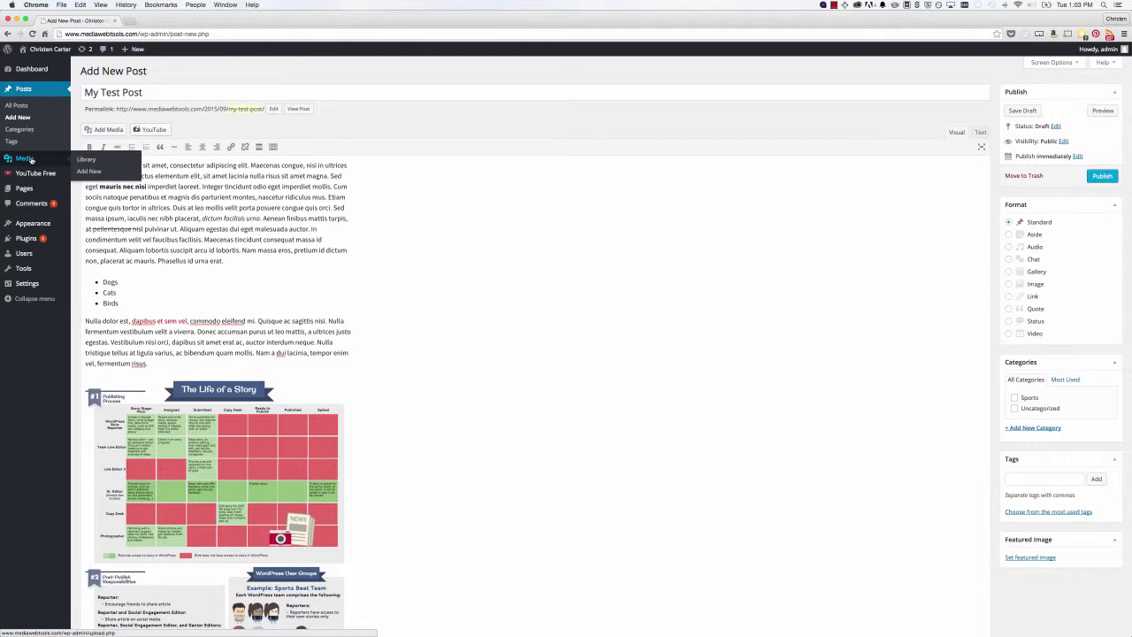
{"action": "left_click", "coordinate": [266, 412]}
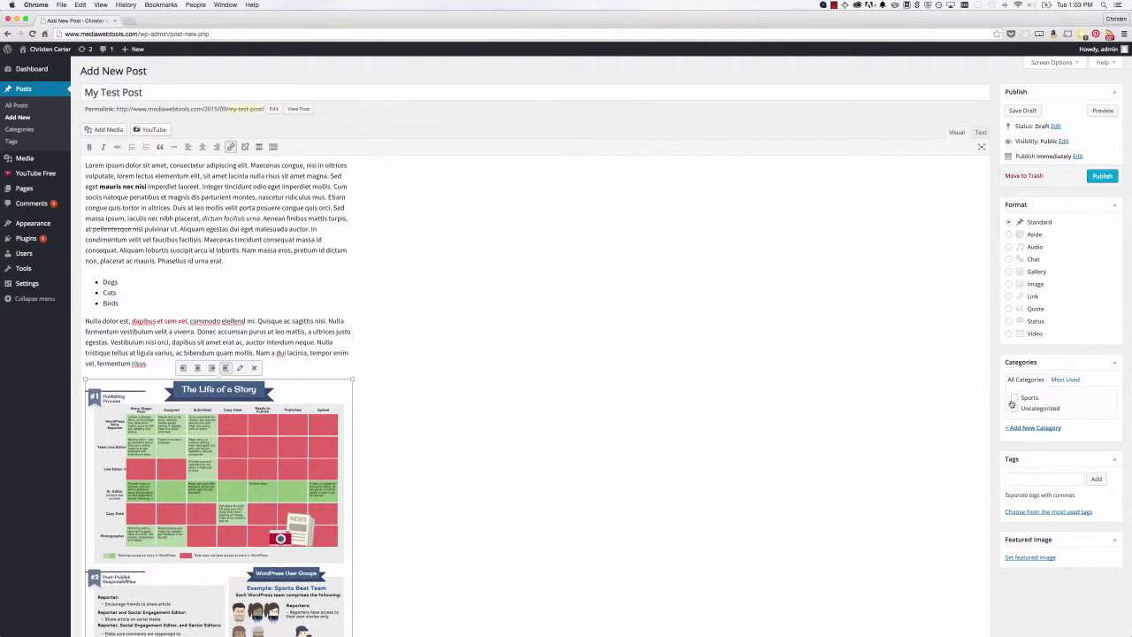
- Add a 'Computers' category and leave only Computers ticked, with Sports unchecked
{"action": "scroll", "coordinate": [987, 398], "scroll_direction": "down", "scroll_amount": 1}
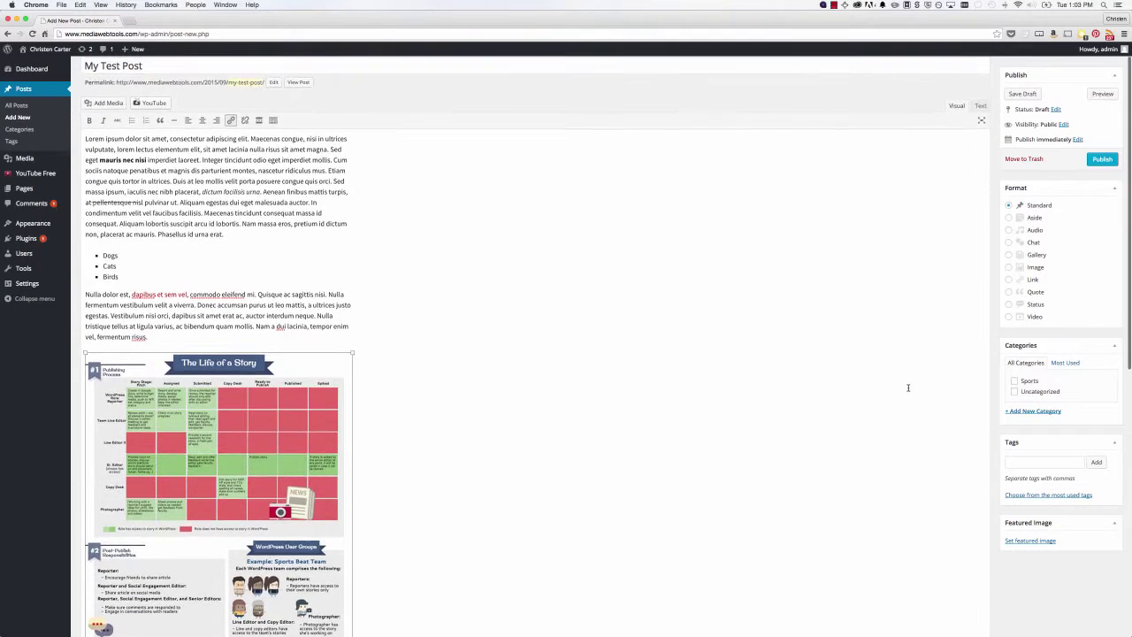
{"action": "scroll", "coordinate": [907, 387], "scroll_direction": "up", "scroll_amount": 1}
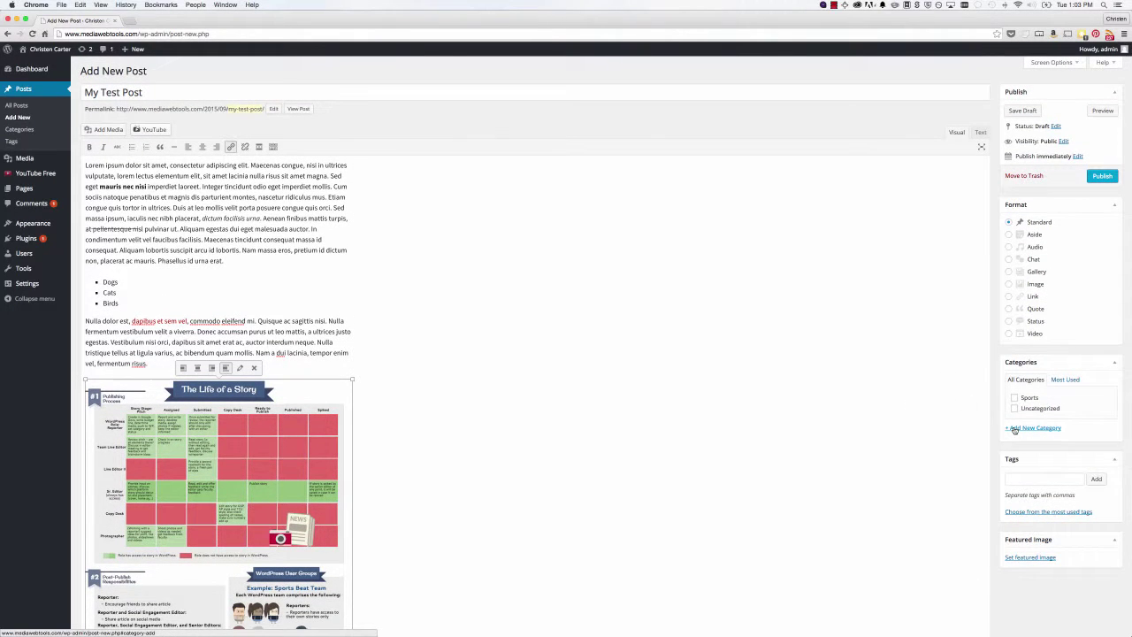
{"action": "left_click", "coordinate": [1015, 430]}
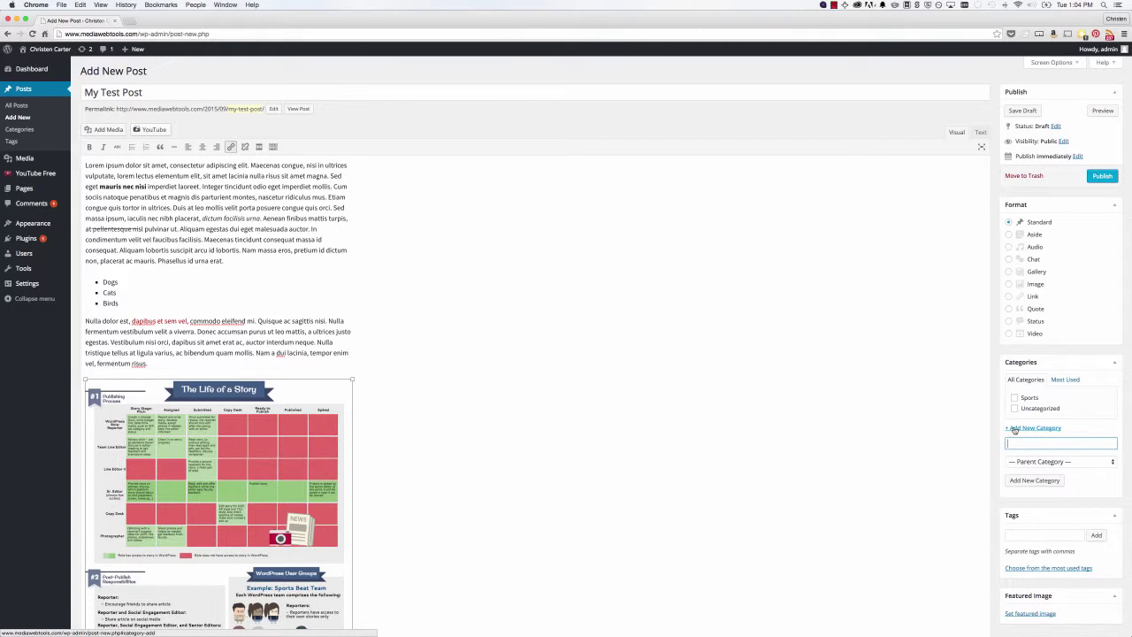
{"action": "type", "text": "Computeres"}
{"action": "key", "text": "BackSpace"}
{"action": "key", "text": "BackSpace"}
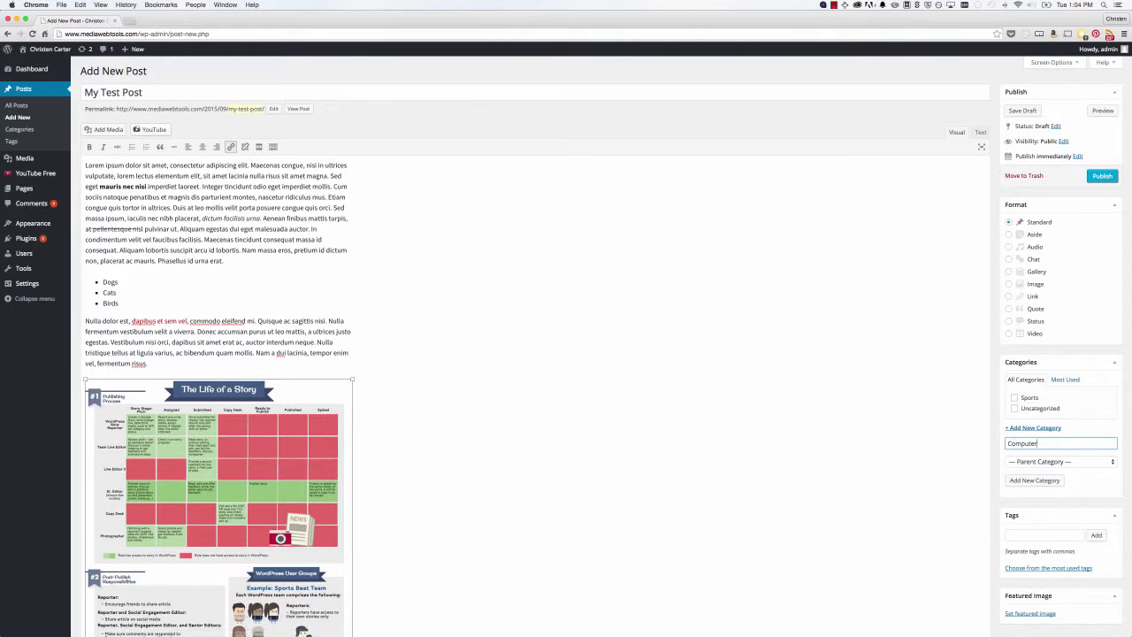
{"action": "left_click", "coordinate": [1033, 482]}
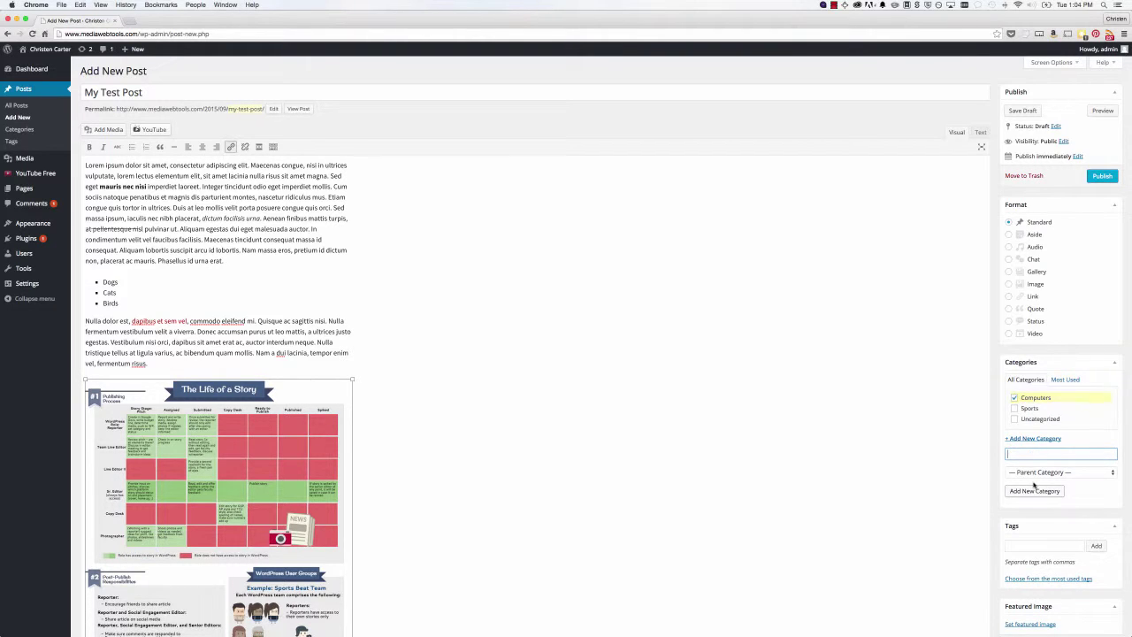
{"action": "left_click", "coordinate": [1015, 409]}
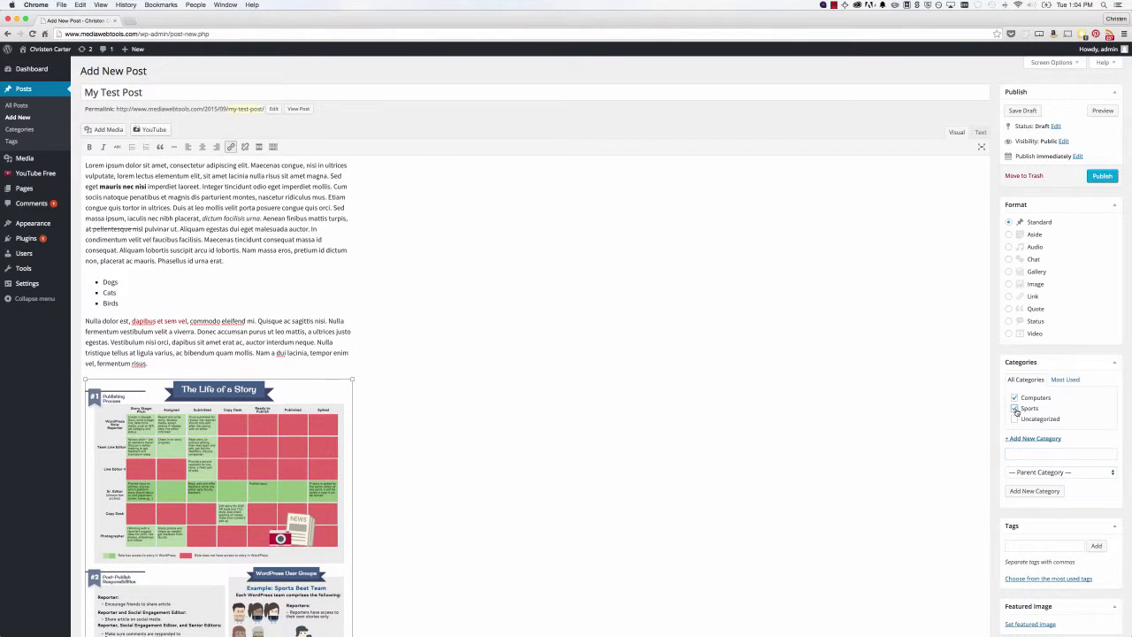
{"action": "left_click", "coordinate": [1015, 408]}
- Add the tag 'coding' to the post
{"action": "scroll", "coordinate": [1004, 509], "scroll_direction": "down", "scroll_amount": 2}
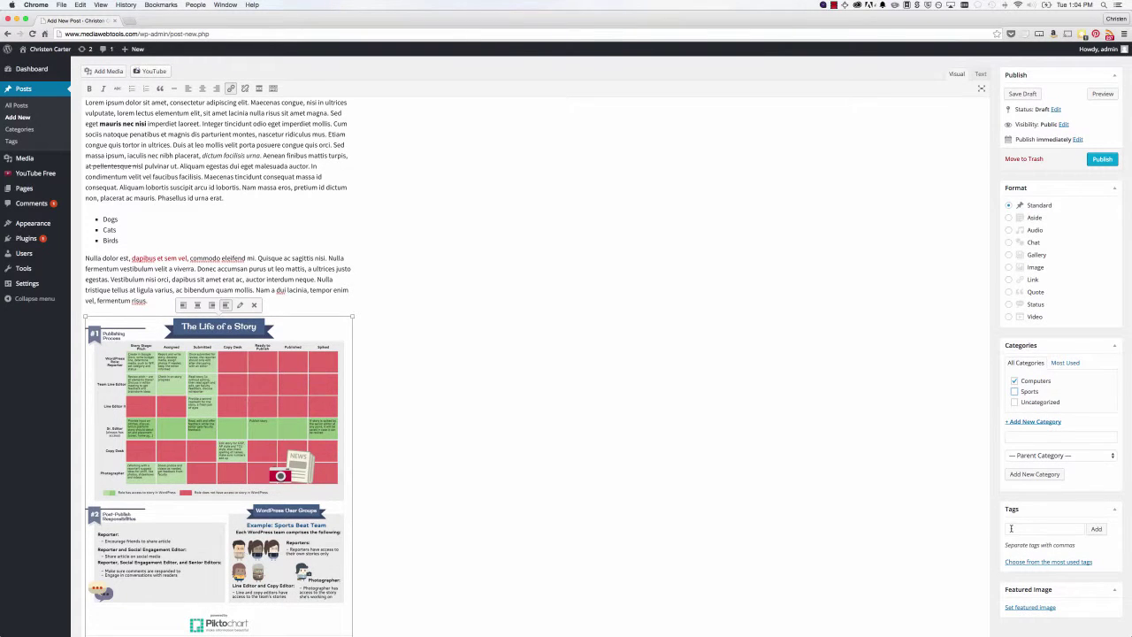
{"action": "left_click", "coordinate": [1010, 528]}
{"action": "type", "text": "coding"}
{"action": "left_click", "coordinate": [1097, 528]}
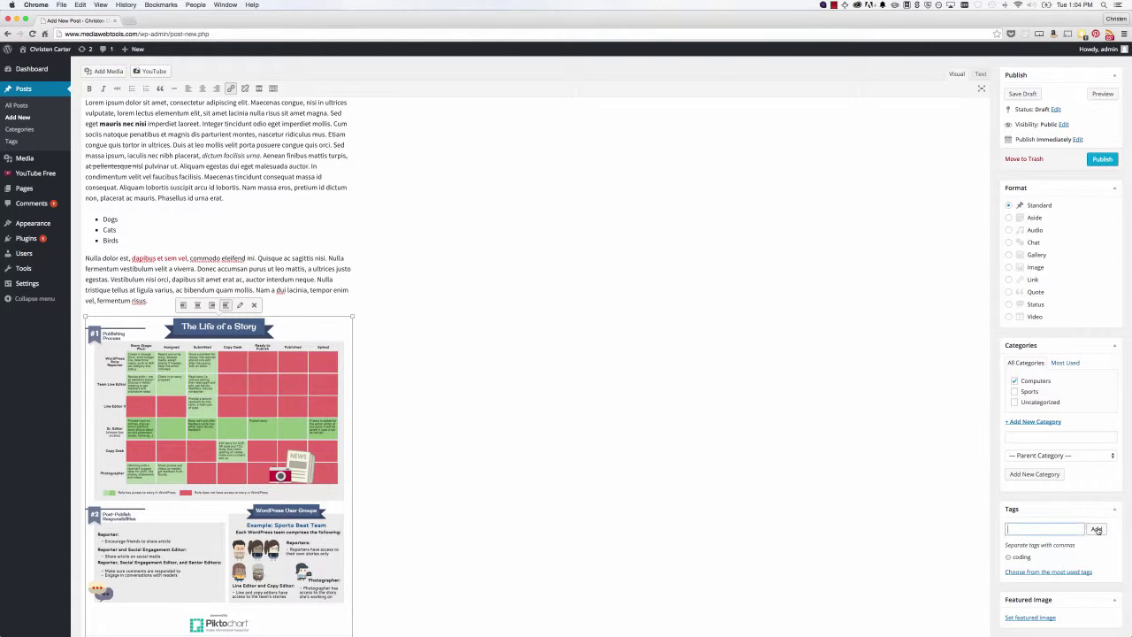
{"action": "scroll", "coordinate": [1079, 499], "scroll_direction": "down", "scroll_amount": 2}
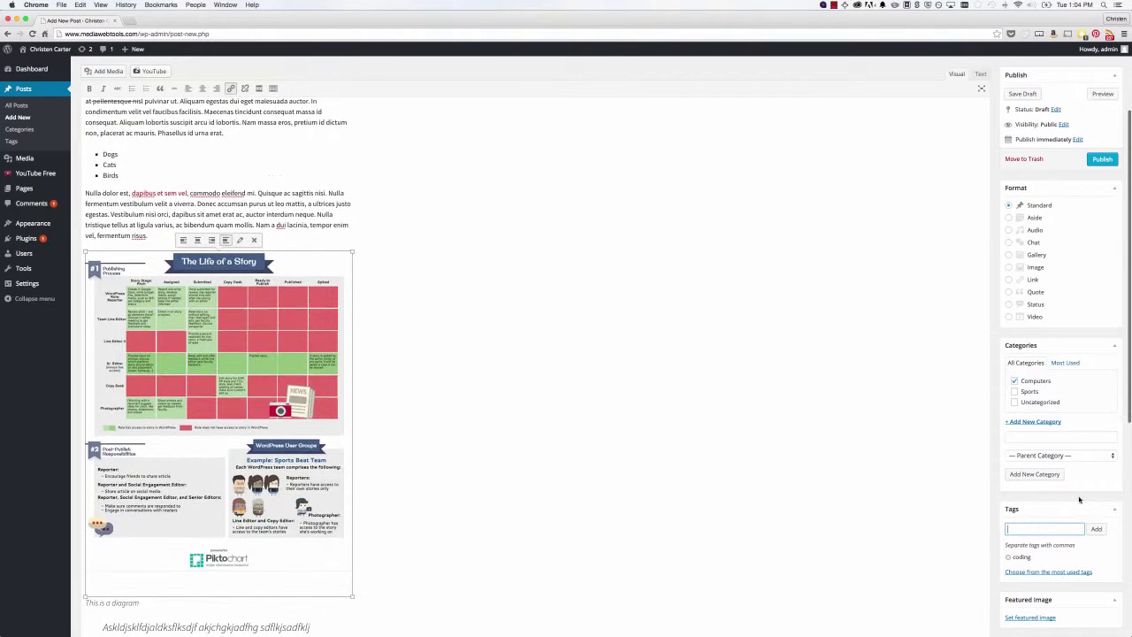
{"action": "scroll", "coordinate": [1079, 500], "scroll_direction": "up", "scroll_amount": 2}
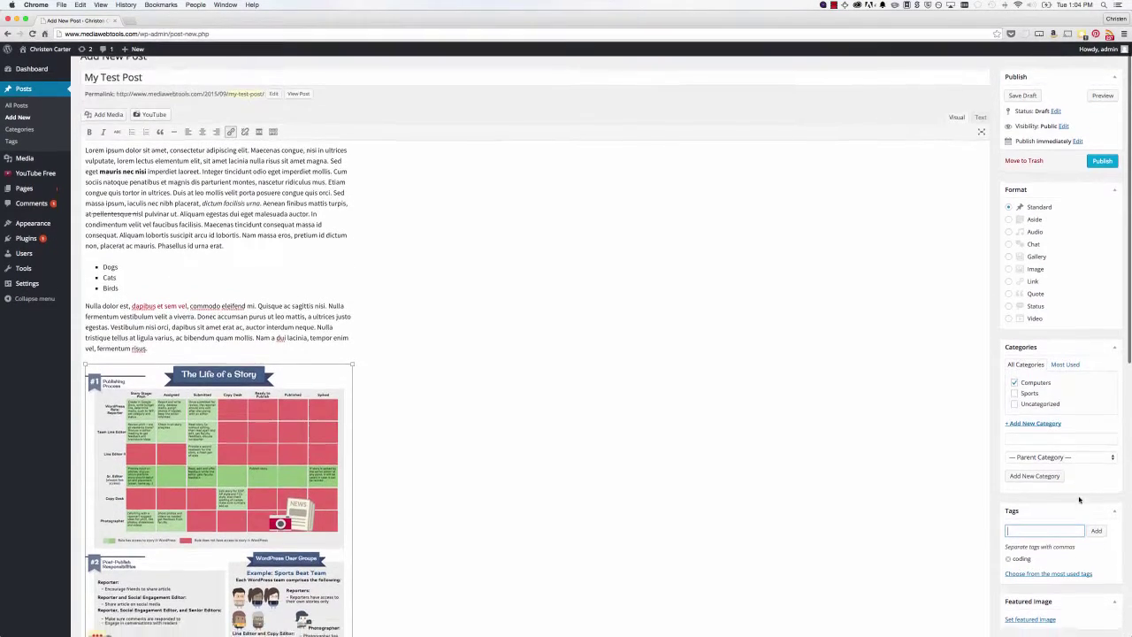
{"action": "scroll", "coordinate": [1078, 499], "scroll_direction": "down", "scroll_amount": 1}
{"action": "scroll", "coordinate": [1079, 500], "scroll_direction": "down", "scroll_amount": 5}
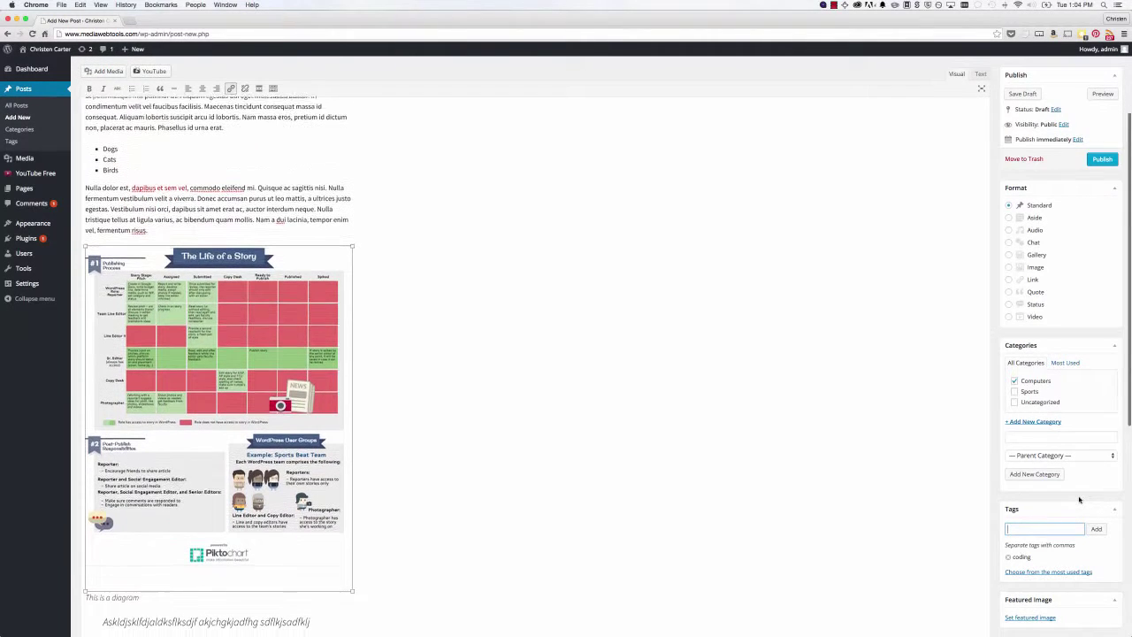
{"action": "scroll", "coordinate": [1052, 555], "scroll_direction": "down", "scroll_amount": 3}
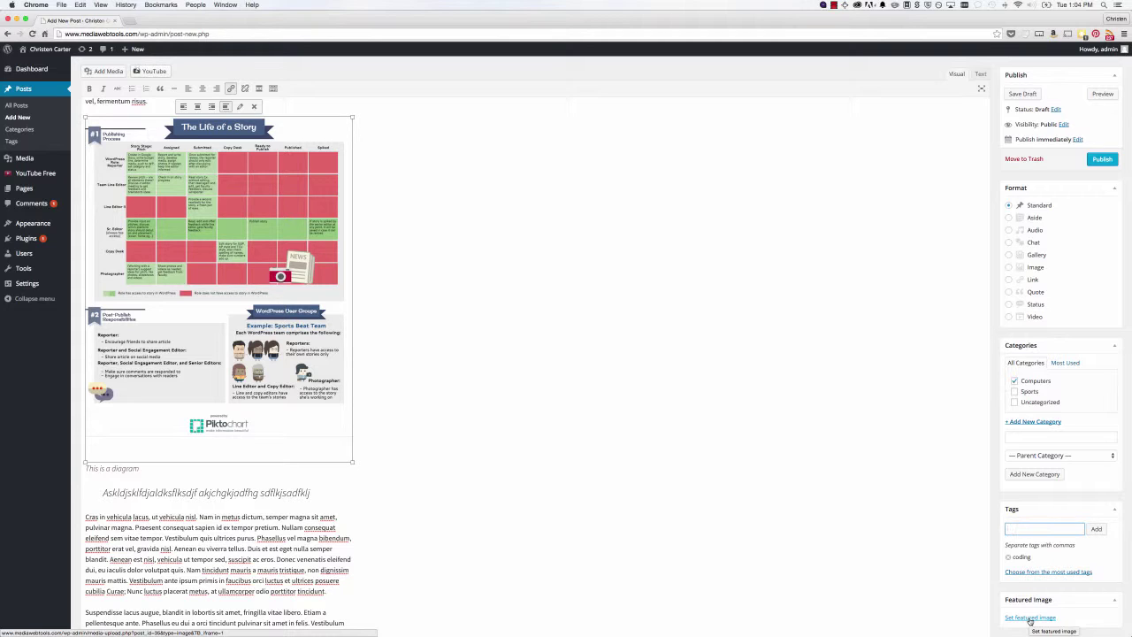
- Choose LifeofaStory-Edit.png in the Media Library as the post's featured image
{"action": "left_click", "coordinate": [1030, 618]}
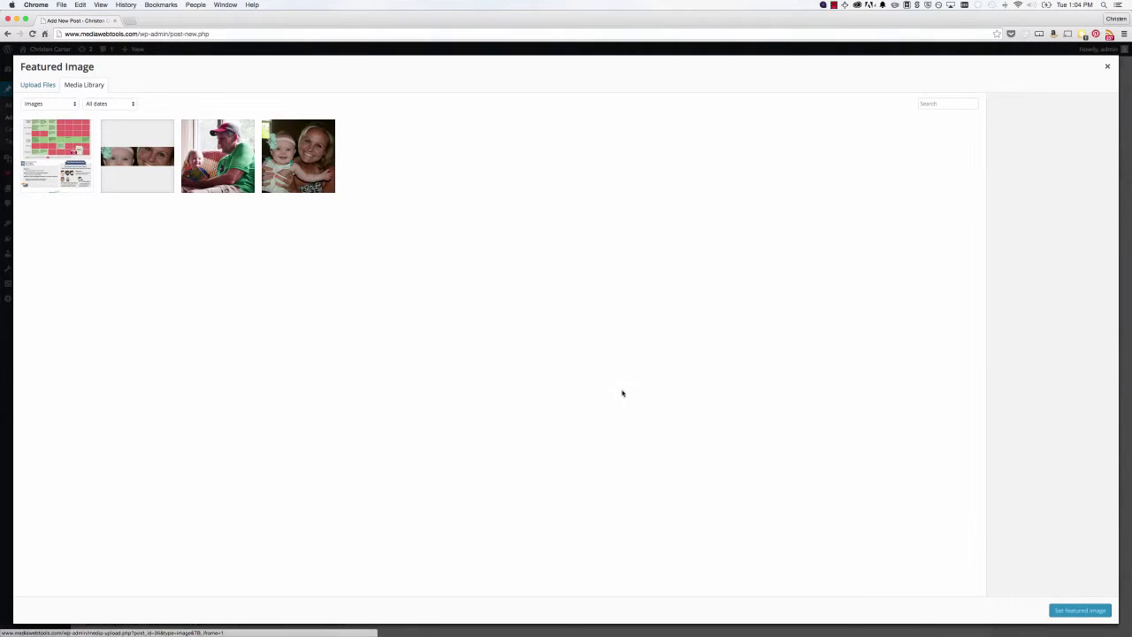
{"action": "left_click", "coordinate": [69, 152]}
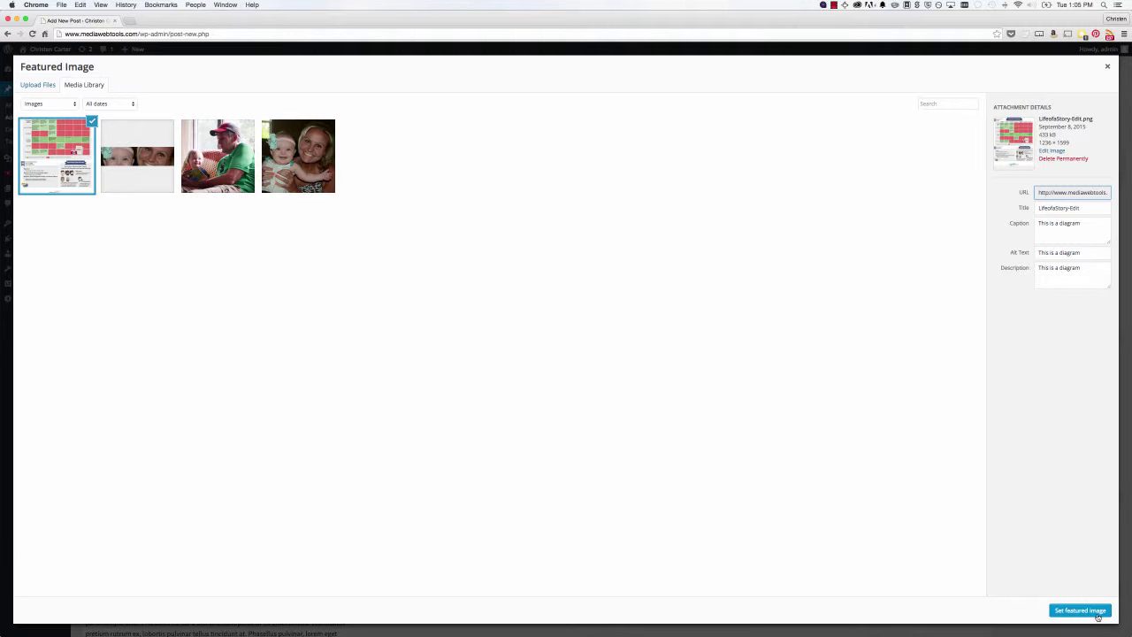
{"action": "left_click", "coordinate": [1101, 614]}
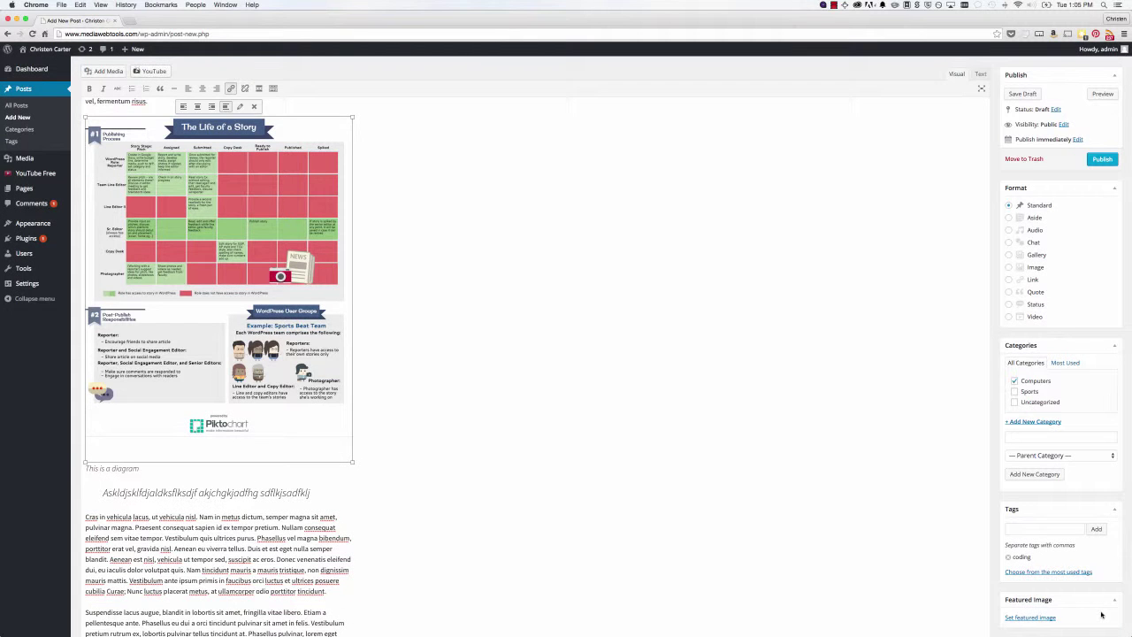
- Publish My Test Post, then open its live View Post page in a new tab
{"action": "scroll", "coordinate": [878, 528], "scroll_direction": "down", "scroll_amount": 8}
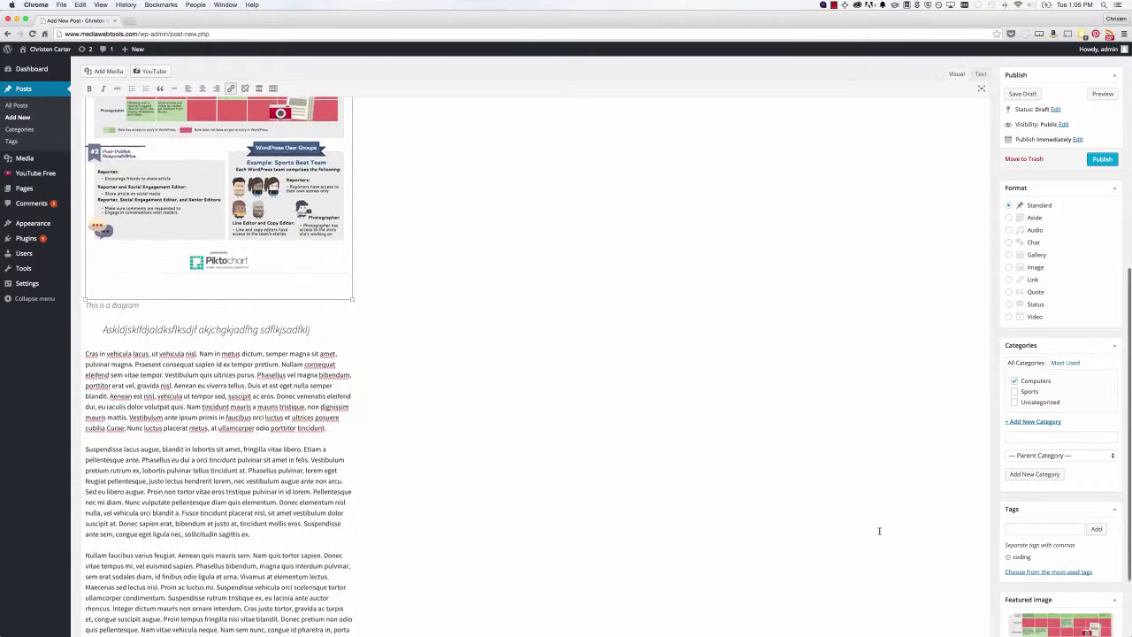
{"action": "scroll", "coordinate": [879, 531], "scroll_direction": "up", "scroll_amount": 10}
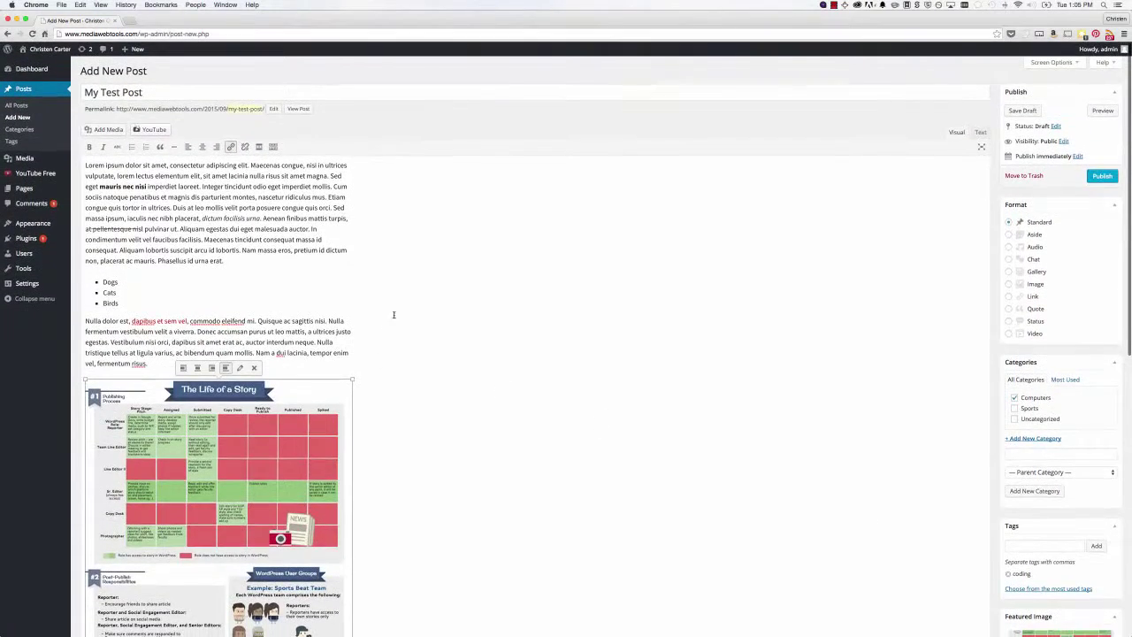
{"action": "scroll", "coordinate": [1019, 521], "scroll_direction": "down", "scroll_amount": 4}
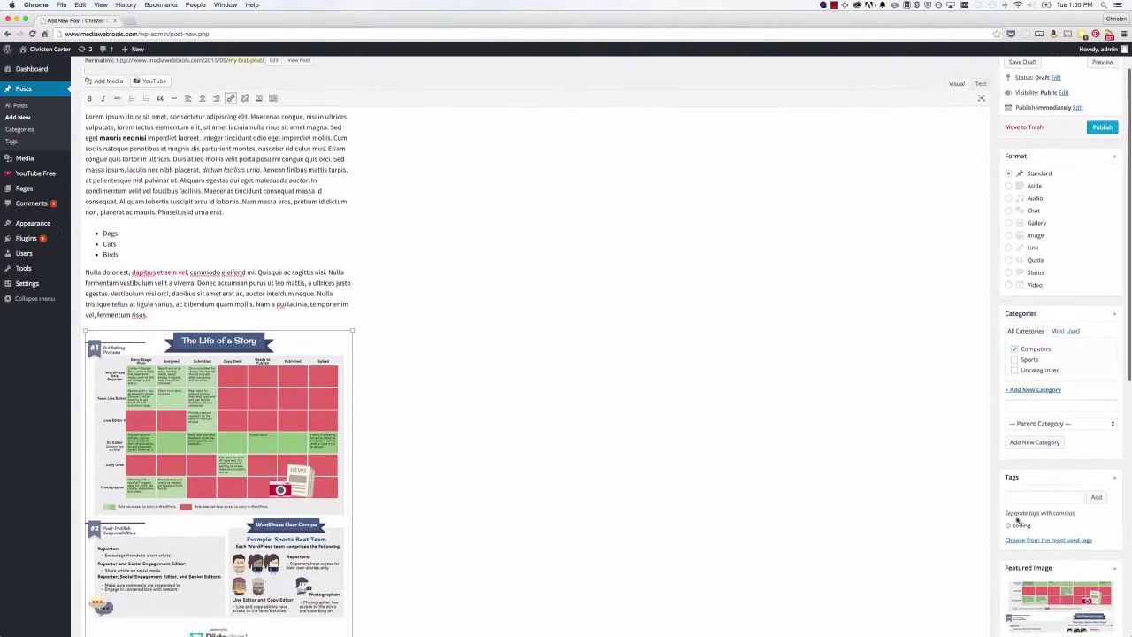
{"action": "scroll", "coordinate": [649, 422], "scroll_direction": "up", "scroll_amount": 4}
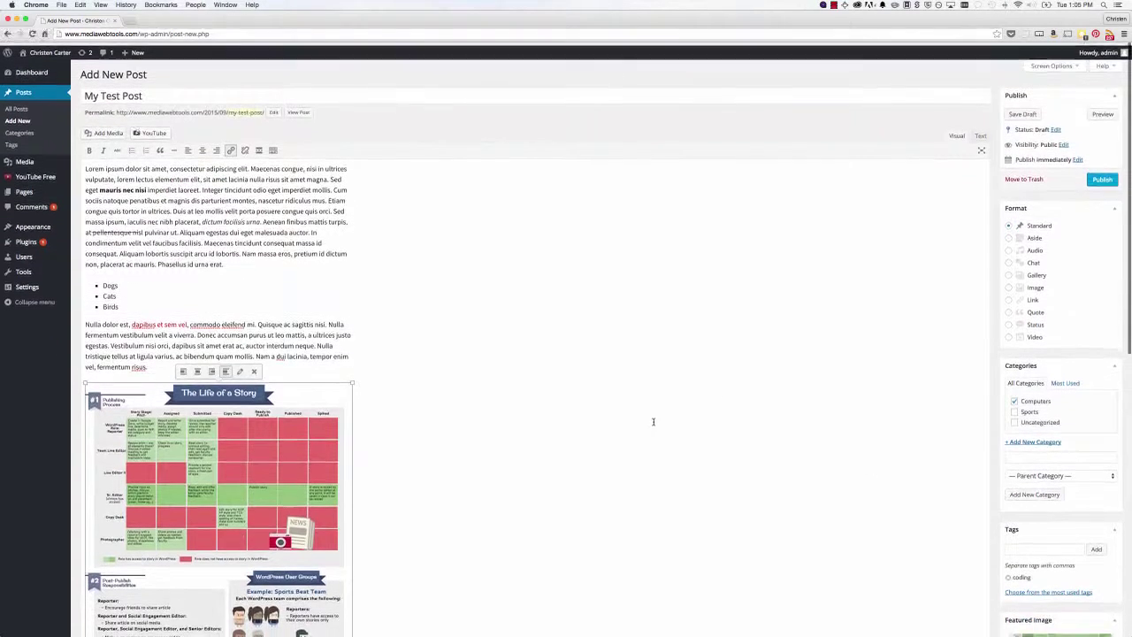
{"action": "left_click", "coordinate": [1105, 176]}
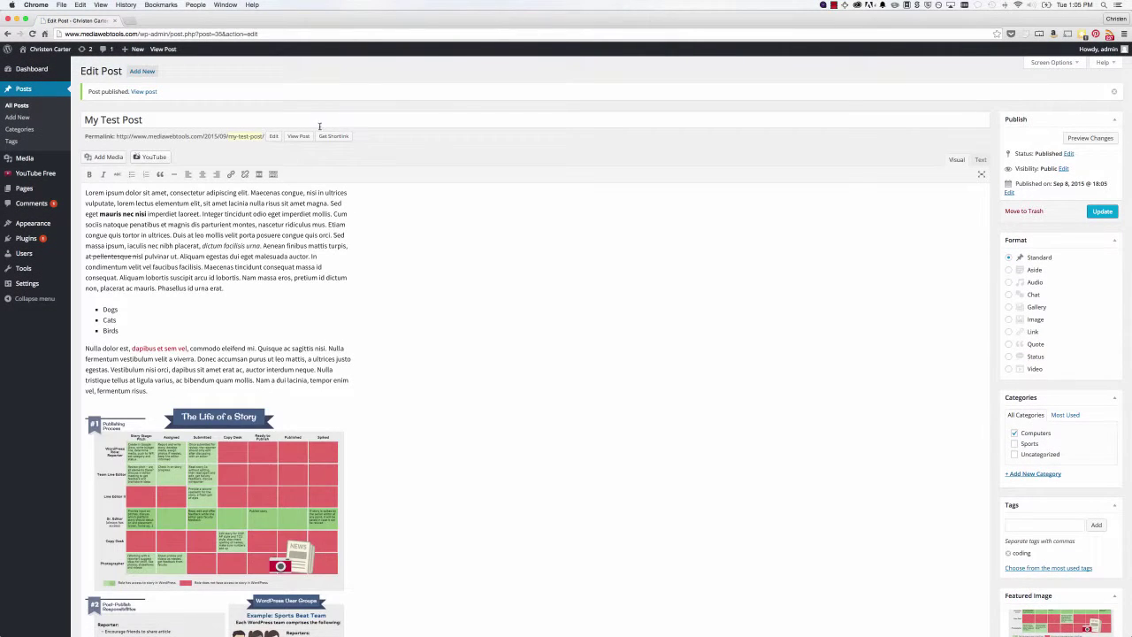
{"action": "left_click", "coordinate": [306, 137], "text": "super"}
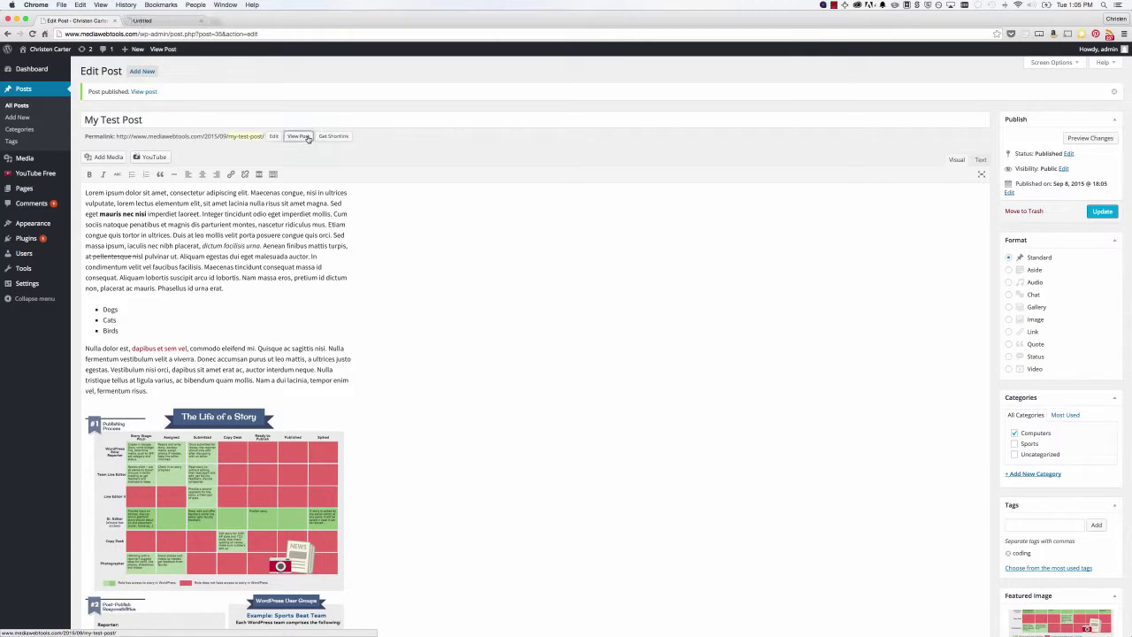
- Browse the live site's homepage from top to bottom
{"action": "left_click", "coordinate": [153, 19]}
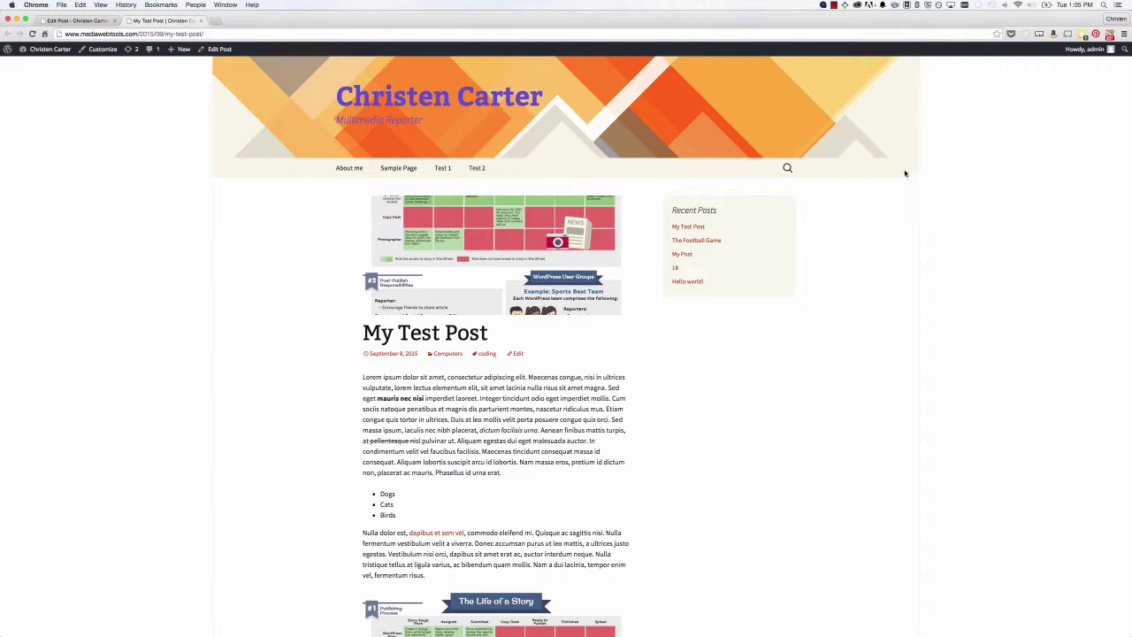
{"action": "left_click", "coordinate": [405, 100]}
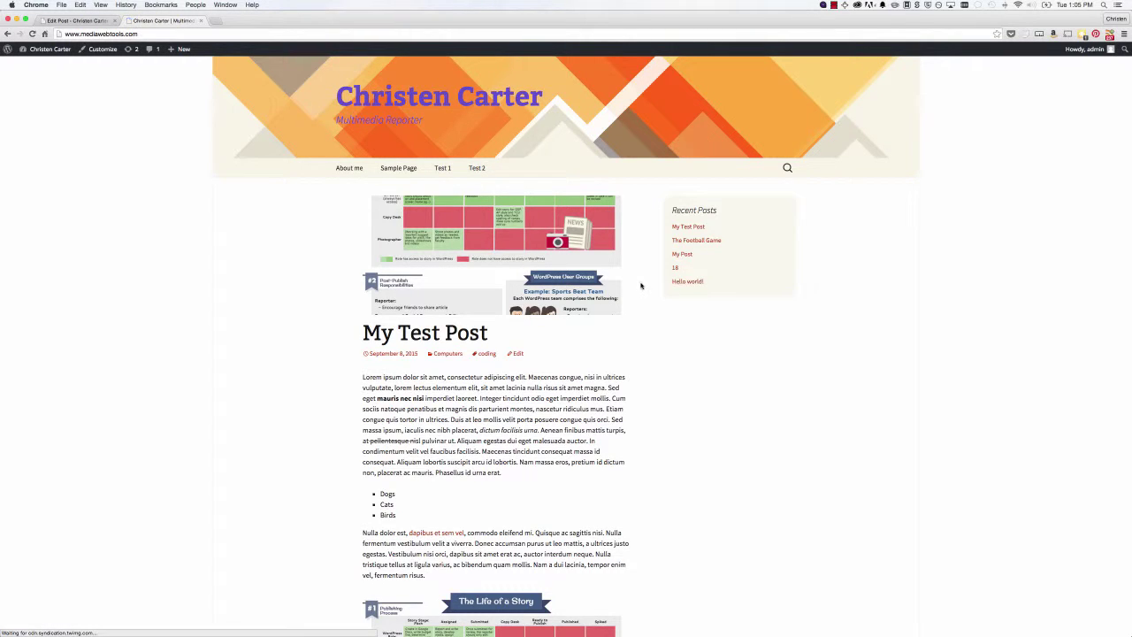
{"action": "scroll", "coordinate": [640, 285], "scroll_direction": "down", "scroll_amount": 2}
{"action": "scroll", "coordinate": [640, 285], "scroll_direction": "down", "scroll_amount": 10}
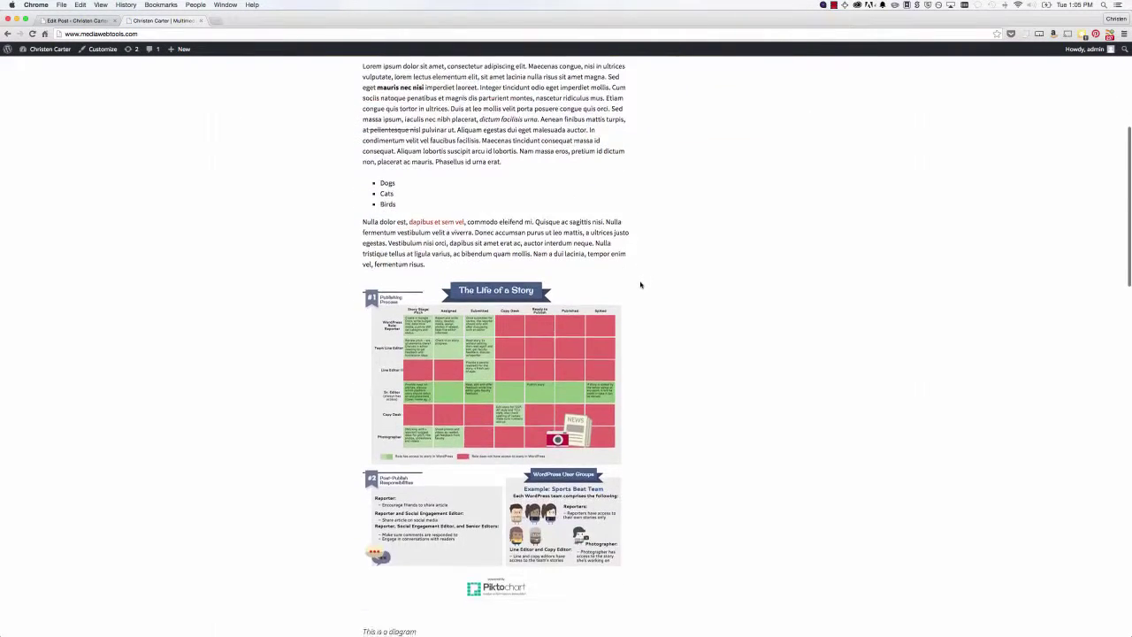
{"action": "scroll", "coordinate": [640, 284], "scroll_direction": "down", "scroll_amount": 15}
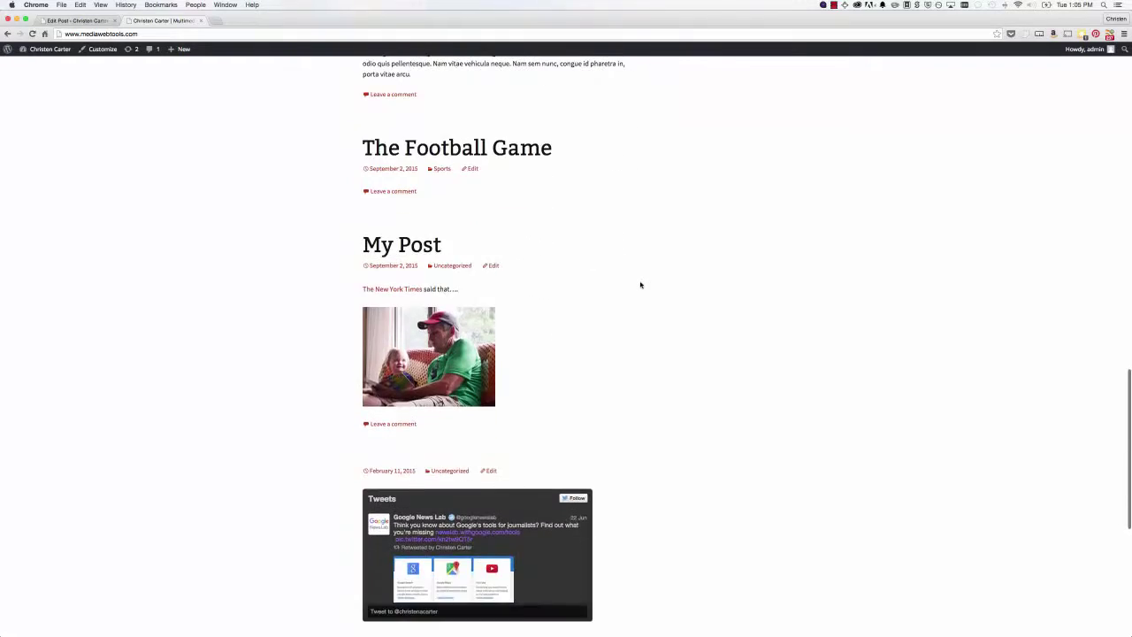
{"action": "scroll", "coordinate": [640, 285], "scroll_direction": "down", "scroll_amount": 5}
{"action": "scroll", "coordinate": [640, 284], "scroll_direction": "up", "scroll_amount": 14}
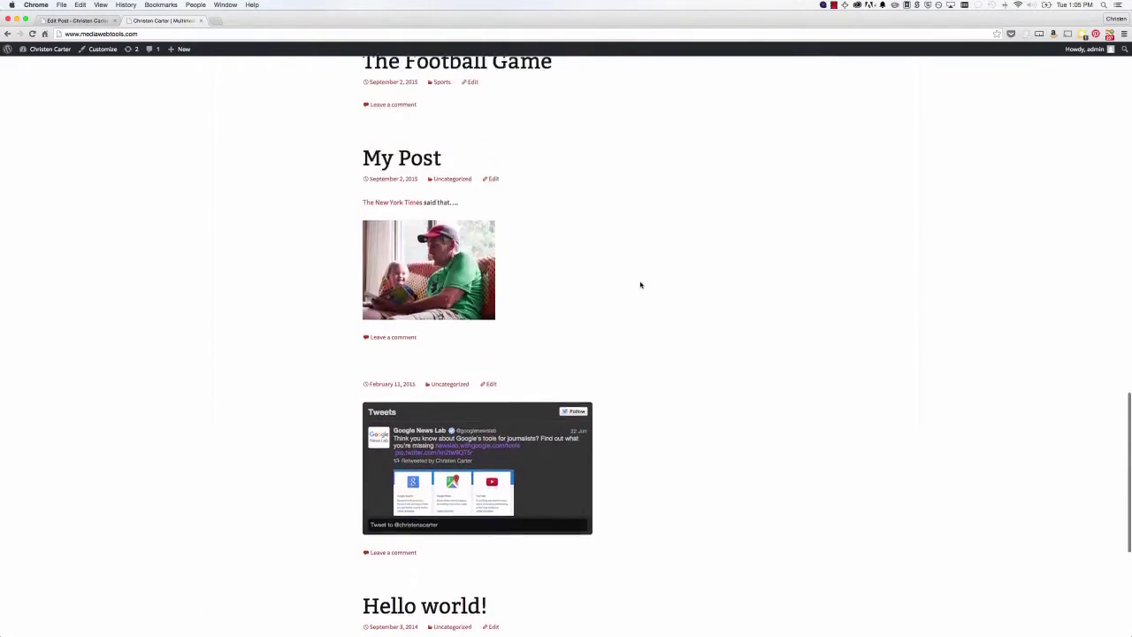
{"action": "scroll", "coordinate": [640, 284], "scroll_direction": "up", "scroll_amount": 12}
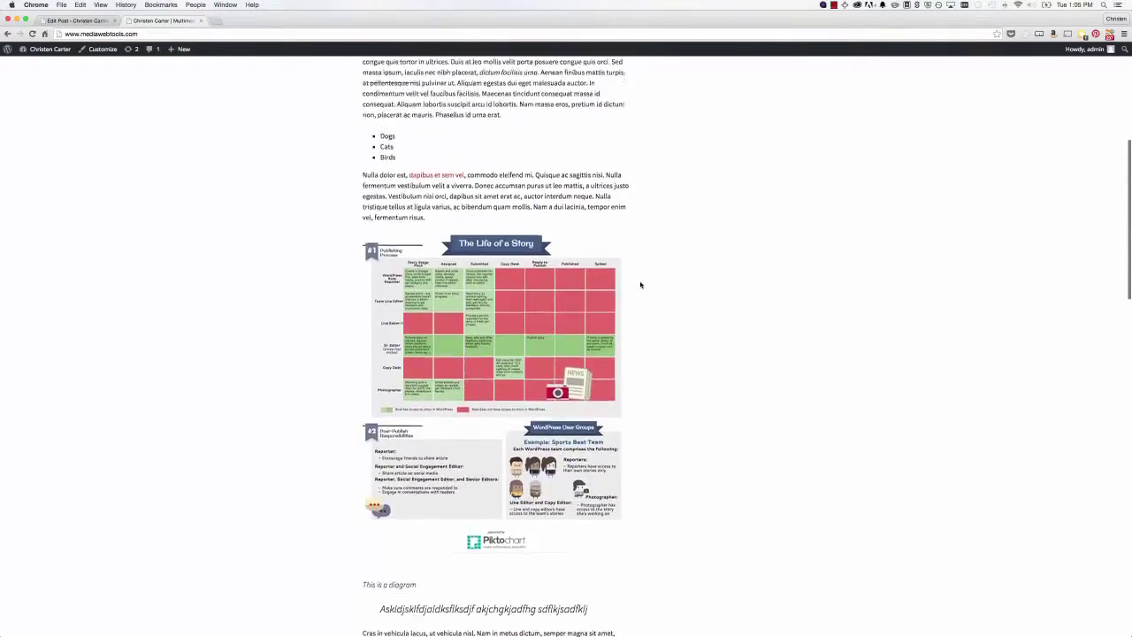
{"action": "scroll", "coordinate": [640, 285], "scroll_direction": "up", "scroll_amount": 3}
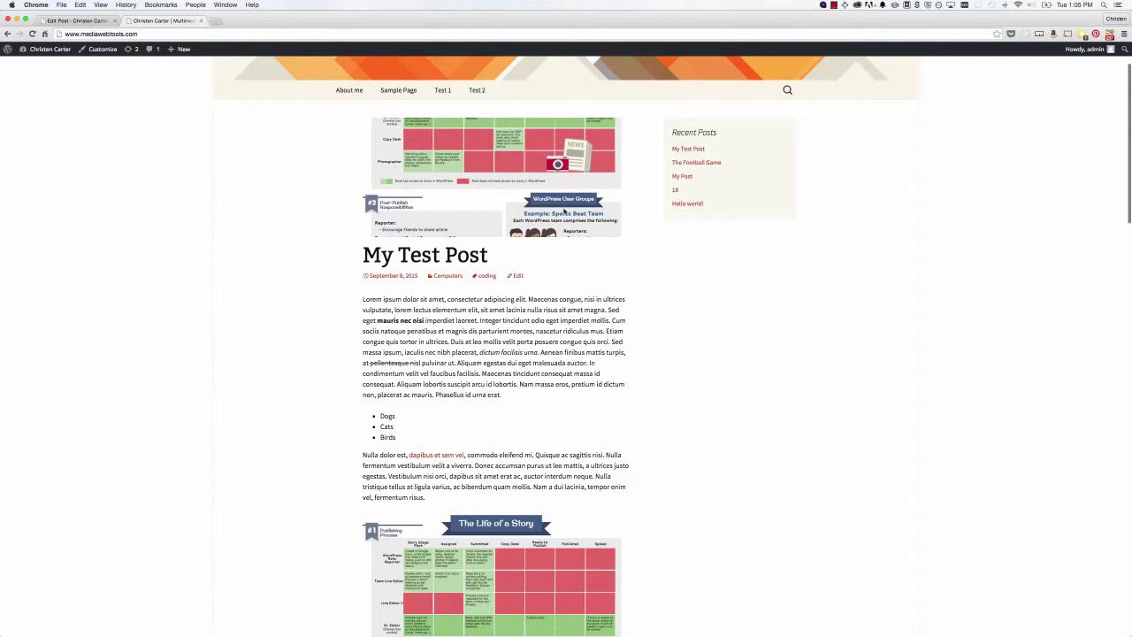
{"action": "scroll", "coordinate": [563, 212], "scroll_direction": "down", "scroll_amount": 3}
{"action": "scroll", "coordinate": [548, 220], "scroll_direction": "up", "scroll_amount": 4}
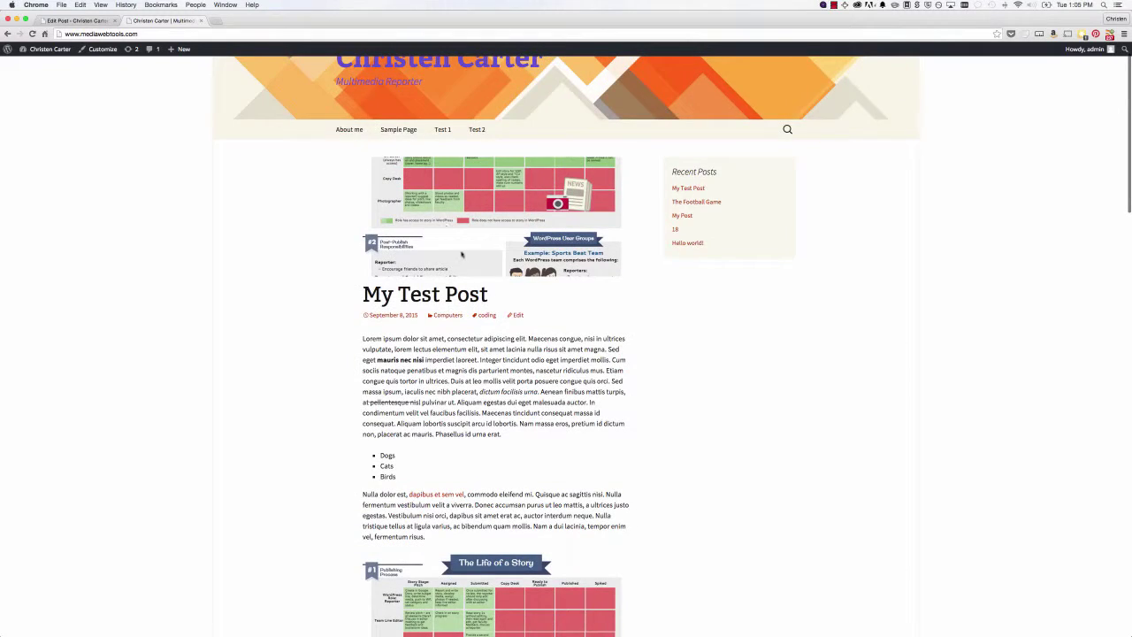
{"action": "scroll", "coordinate": [462, 202], "scroll_direction": "down", "scroll_amount": 20}
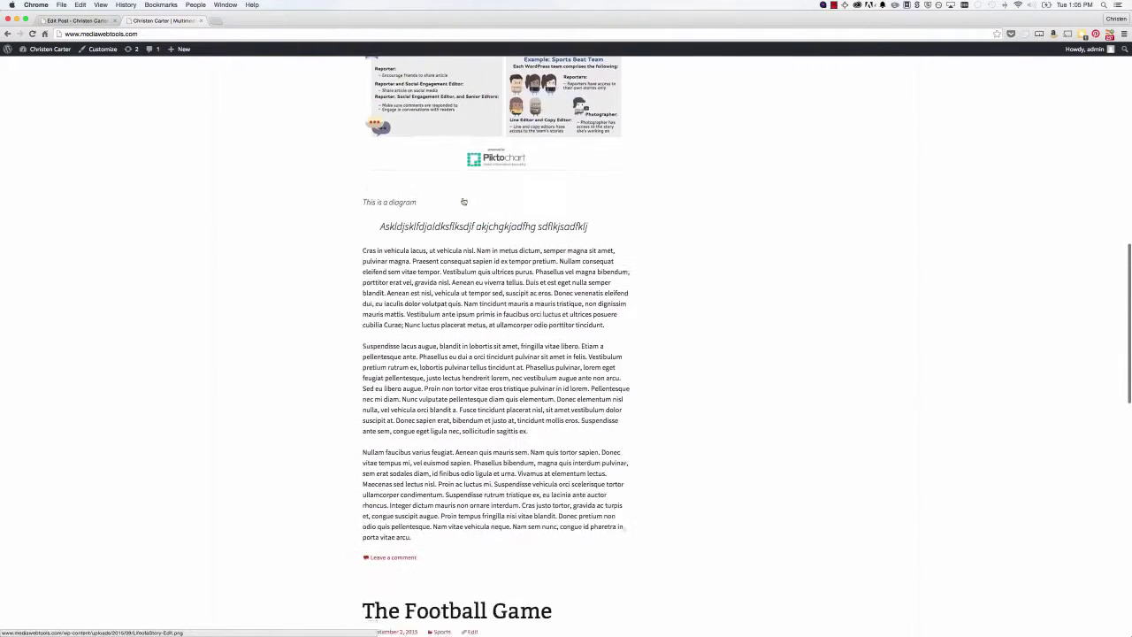
{"action": "scroll", "coordinate": [462, 197], "scroll_direction": "down", "scroll_amount": 10}
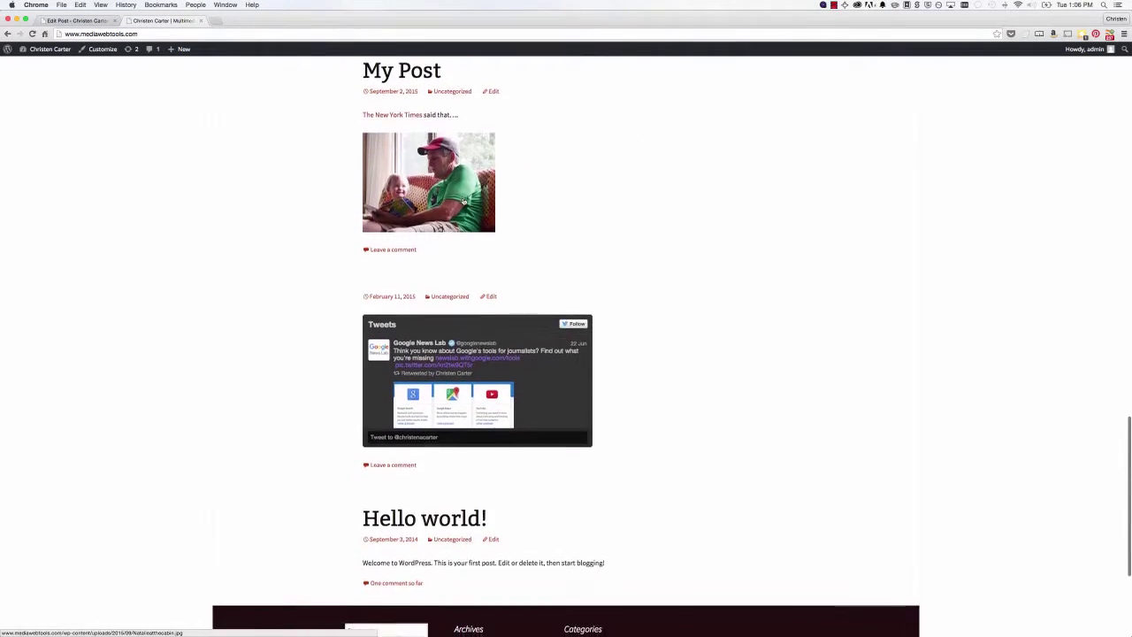
{"action": "scroll", "coordinate": [463, 201], "scroll_direction": "up", "scroll_amount": 20}
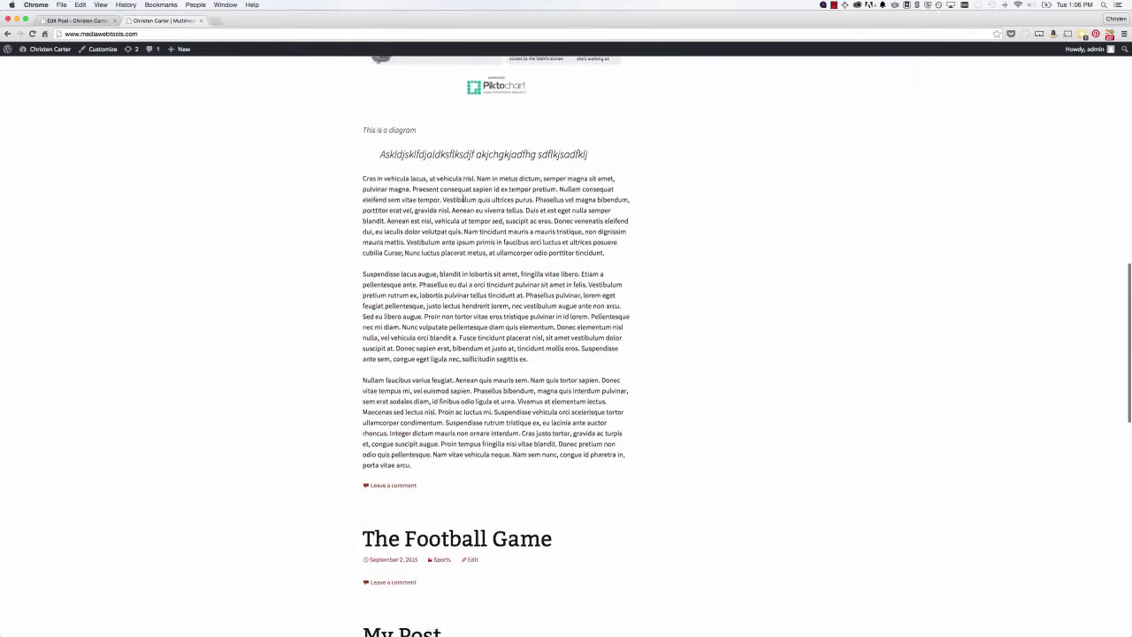
{"action": "scroll", "coordinate": [462, 201], "scroll_direction": "up", "scroll_amount": 3}
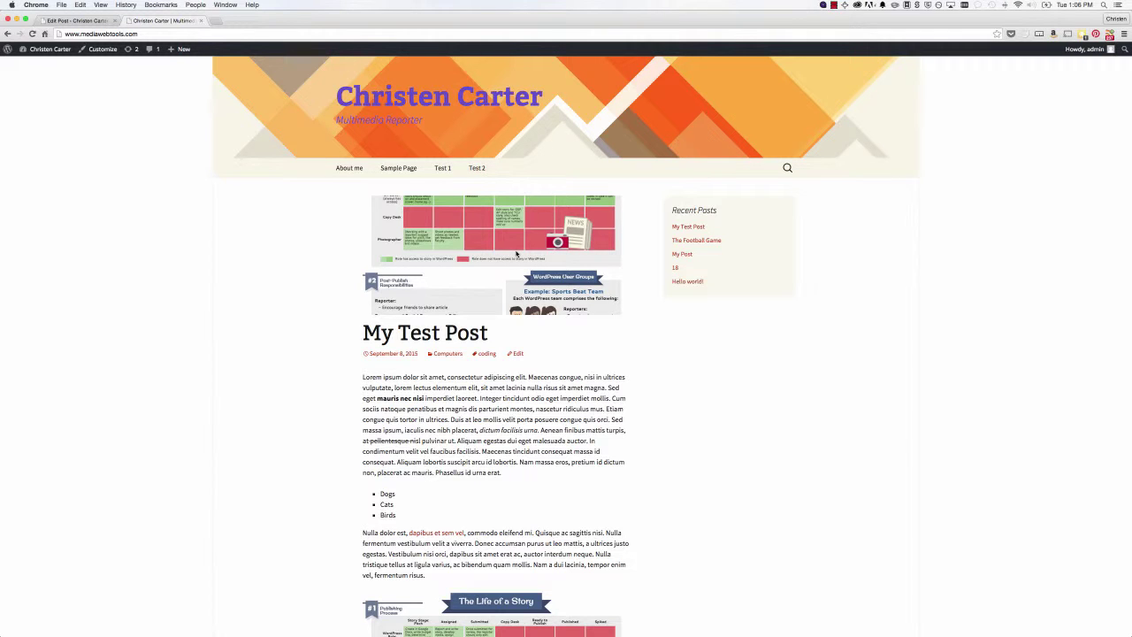
{"action": "scroll", "coordinate": [517, 254], "scroll_direction": "down", "scroll_amount": 3}
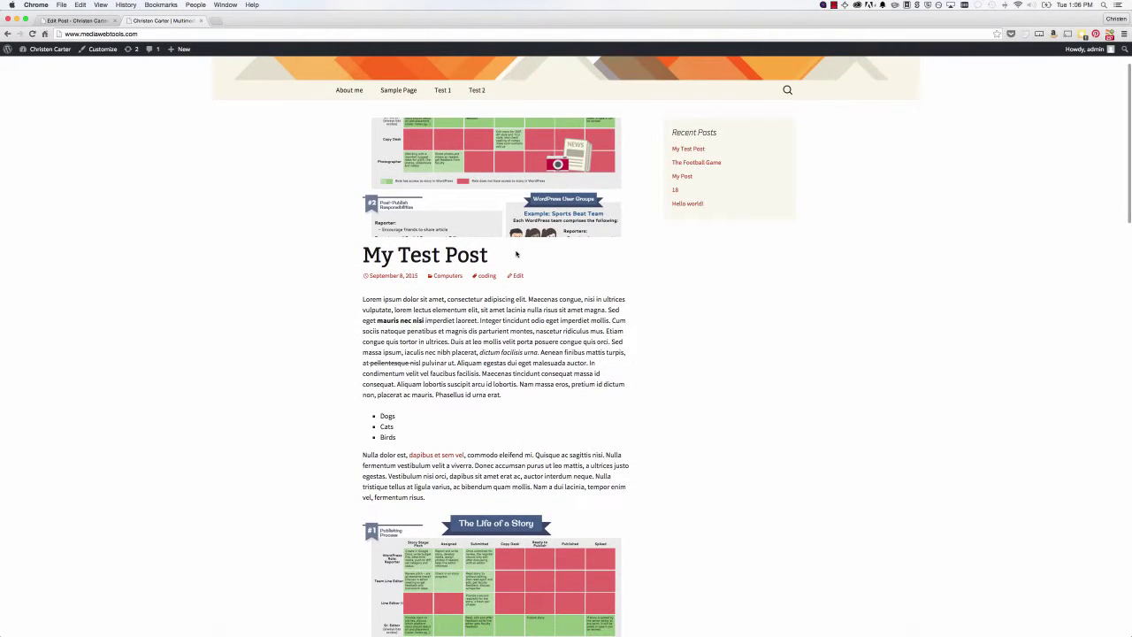
{"action": "scroll", "coordinate": [517, 254], "scroll_direction": "down", "scroll_amount": 5}
{"action": "scroll", "coordinate": [517, 254], "scroll_direction": "up", "scroll_amount": 3}
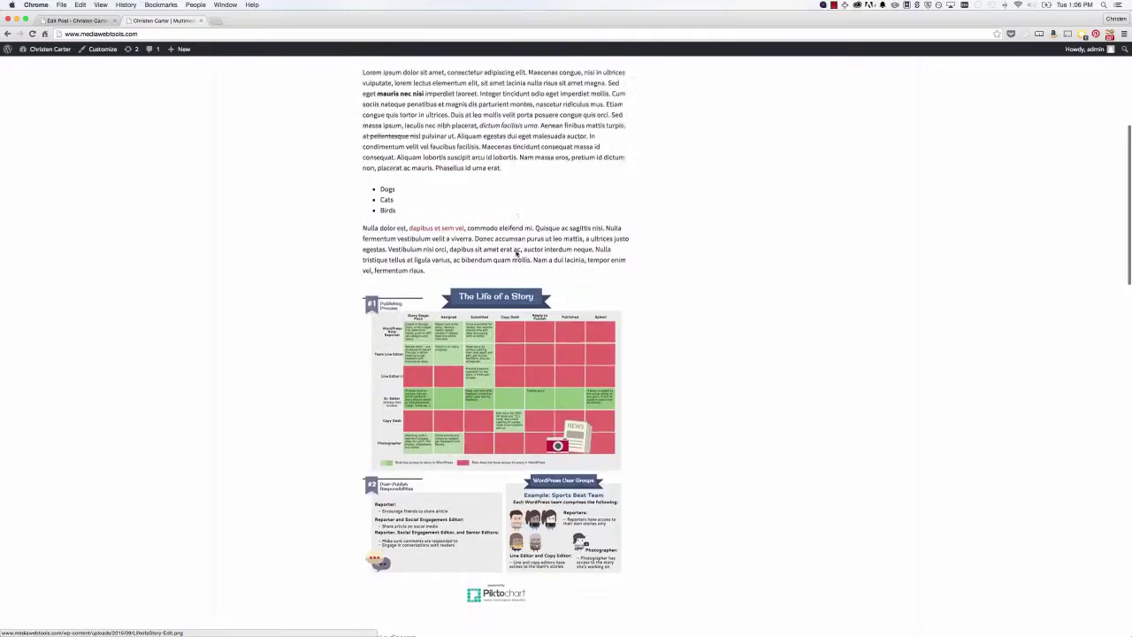
{"action": "scroll", "coordinate": [517, 253], "scroll_direction": "down", "scroll_amount": 10}
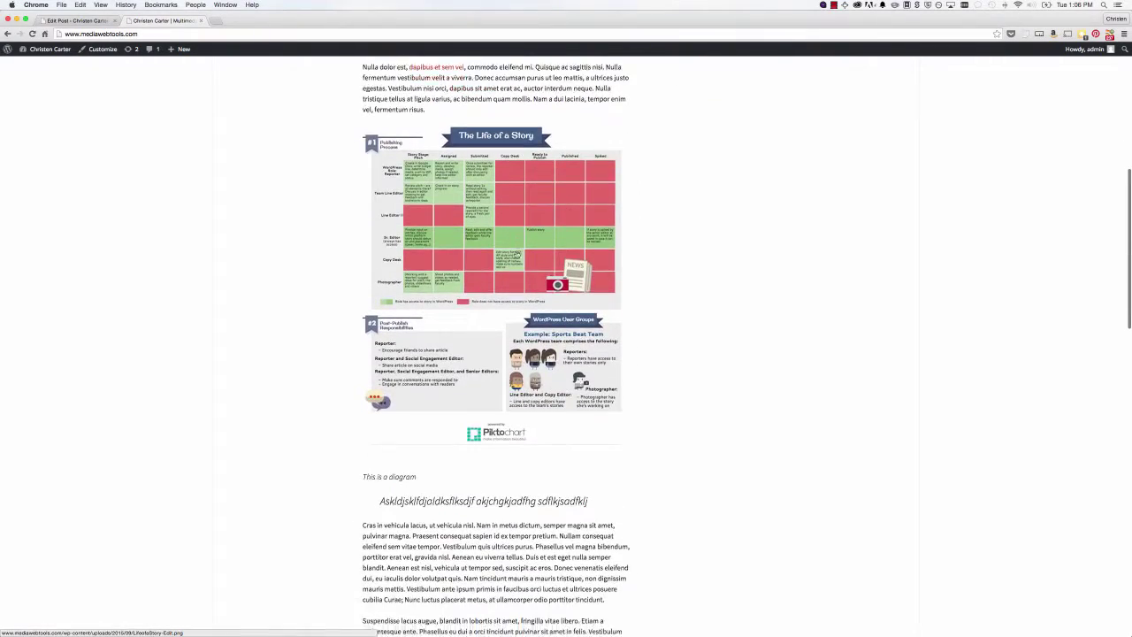
{"action": "scroll", "coordinate": [516, 253], "scroll_direction": "down", "scroll_amount": 10}
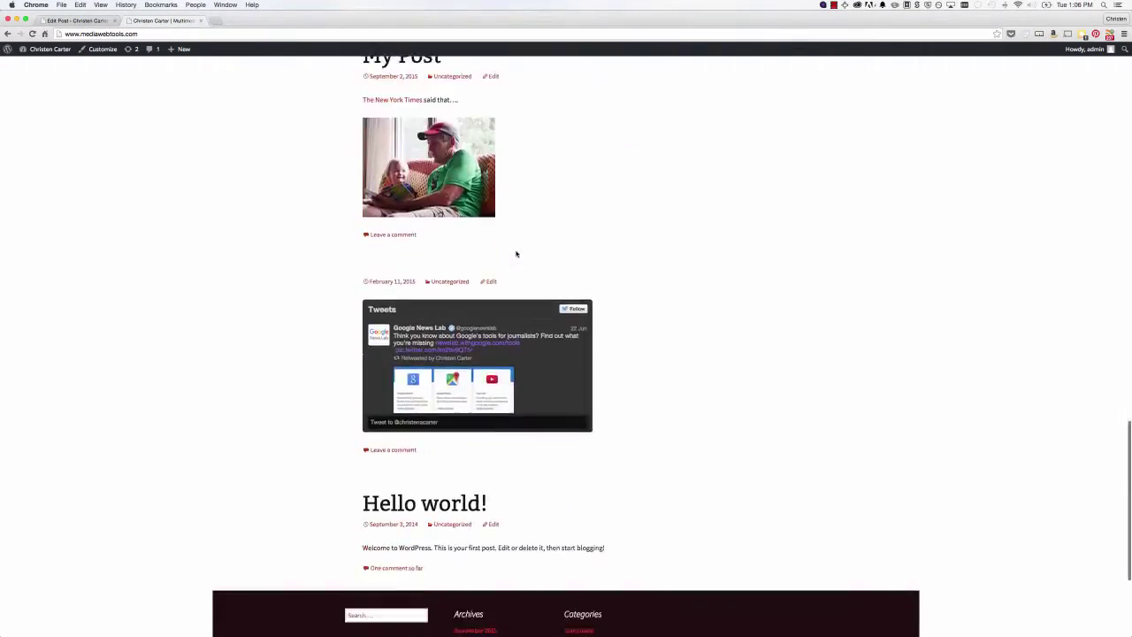
{"action": "scroll", "coordinate": [517, 254], "scroll_direction": "up", "scroll_amount": 14}
{"action": "scroll", "coordinate": [517, 254], "scroll_direction": "up", "scroll_amount": 8}
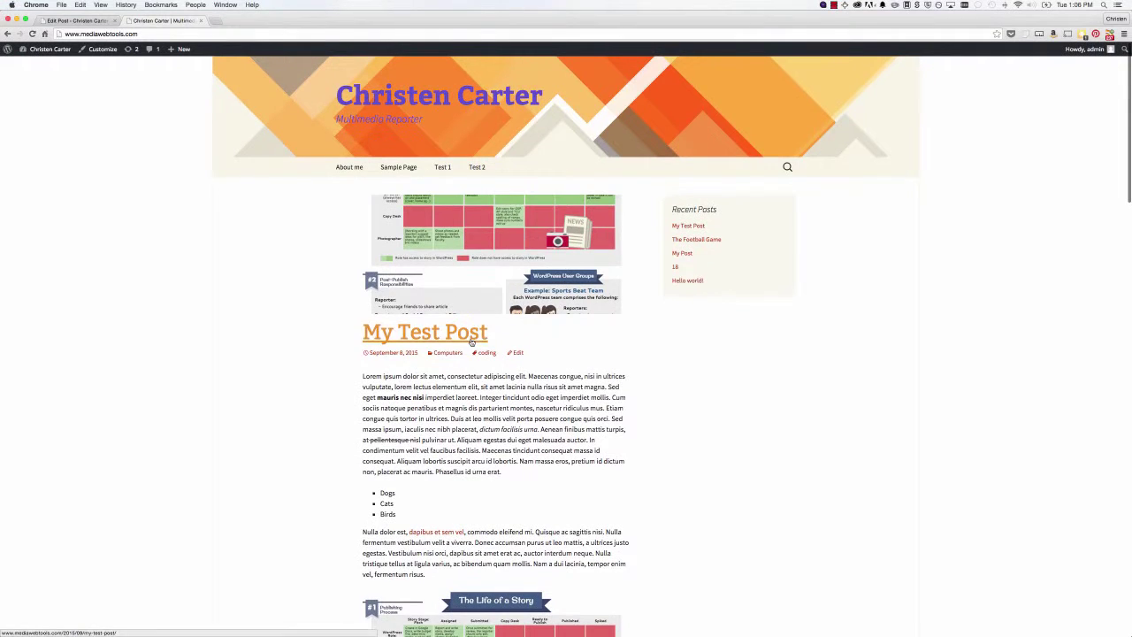
- Open the My Test Post single-post page and look it over
{"action": "left_click", "coordinate": [473, 337]}
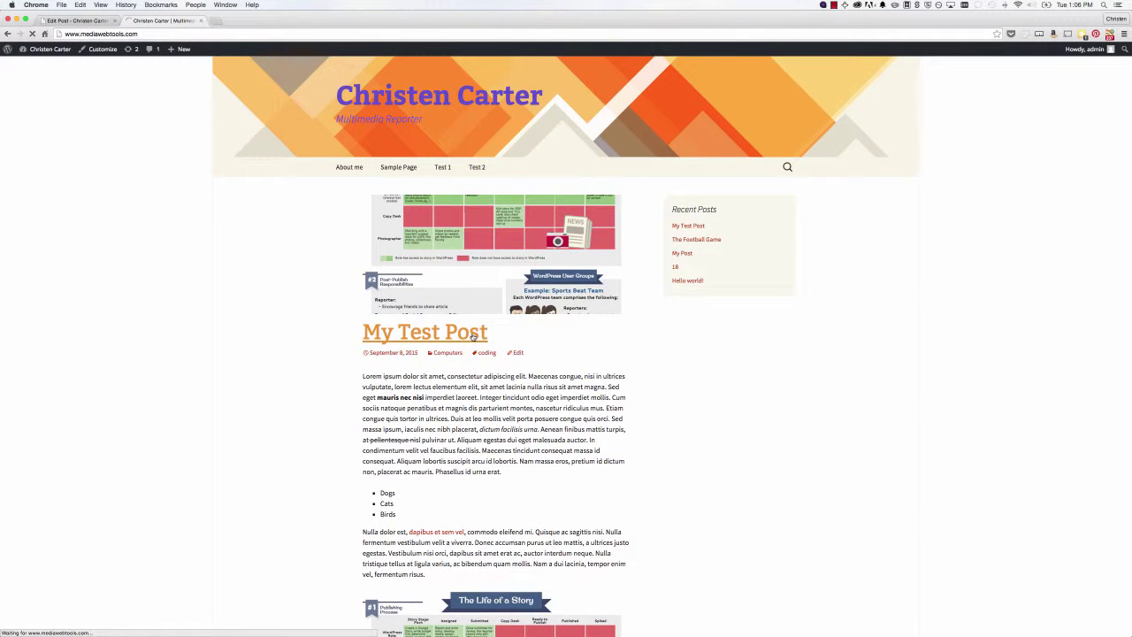
{"action": "scroll", "coordinate": [630, 359], "scroll_direction": "down", "scroll_amount": 5}
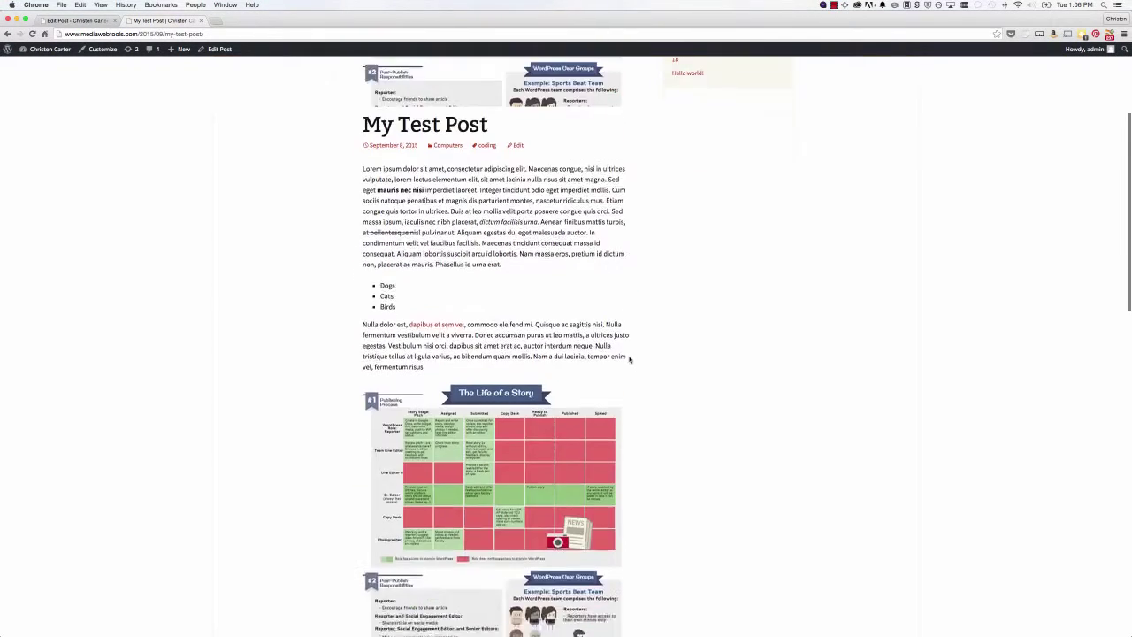
{"action": "scroll", "coordinate": [628, 359], "scroll_direction": "down", "scroll_amount": 3}
{"action": "scroll", "coordinate": [626, 359], "scroll_direction": "up", "scroll_amount": 8}
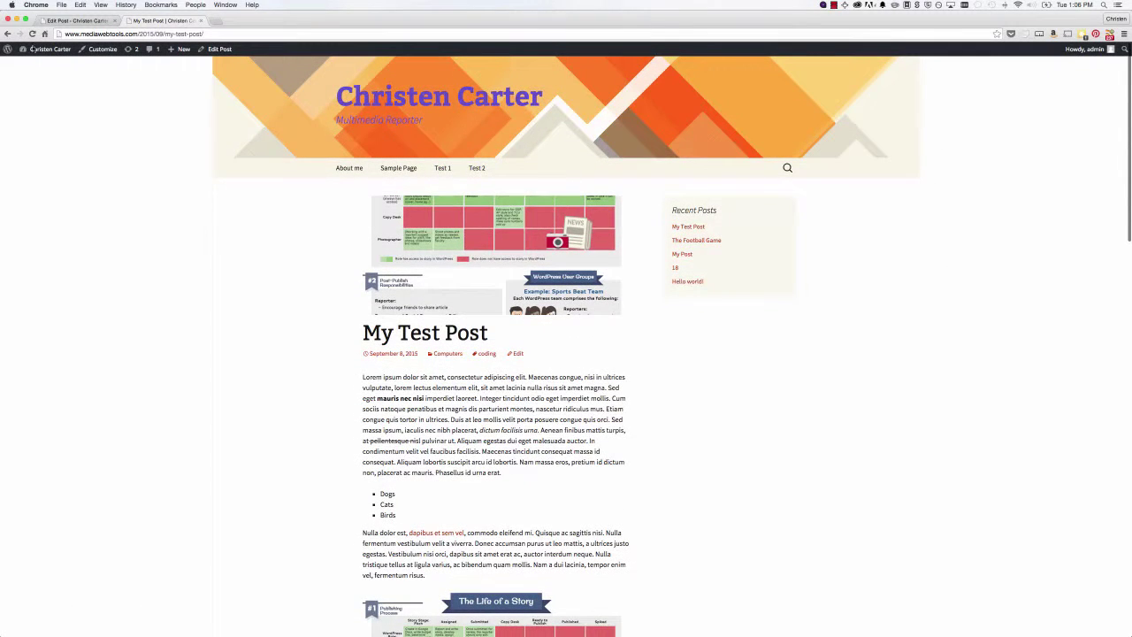
- Return to the homepage, scroll back up, and go to the admin area
{"action": "left_click", "coordinate": [6, 33]}
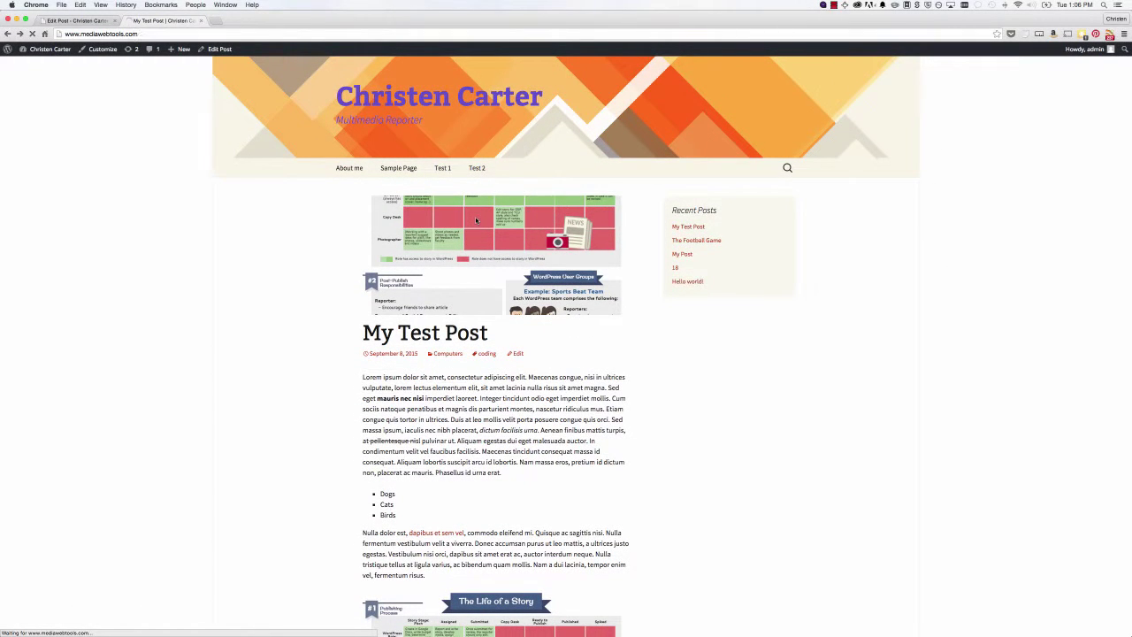
{"action": "scroll", "coordinate": [539, 265], "scroll_direction": "down", "scroll_amount": 10}
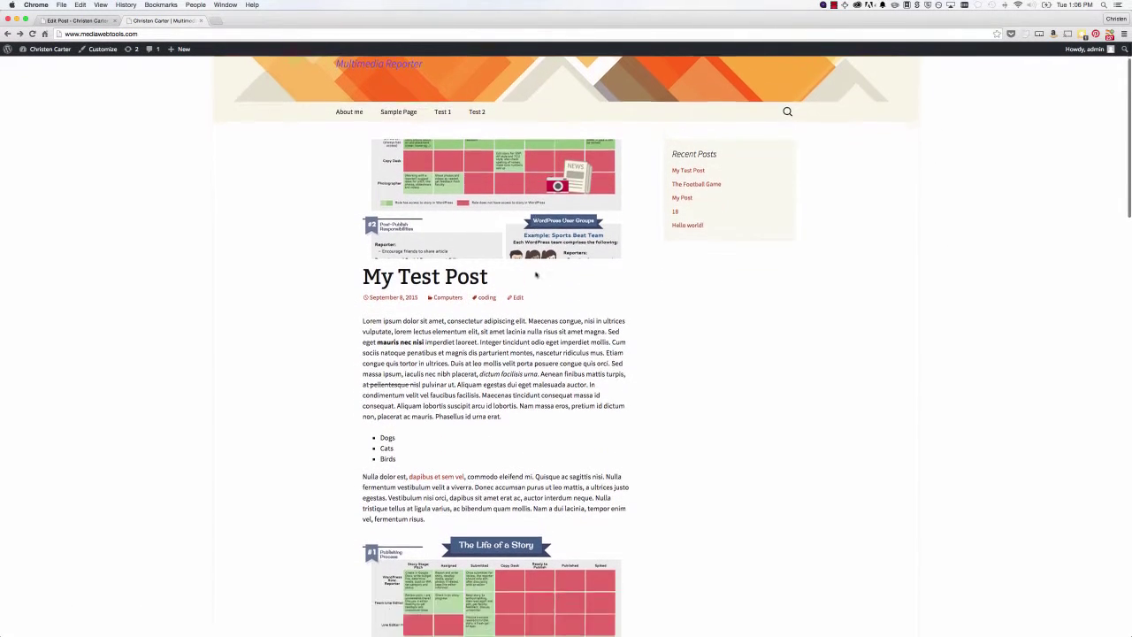
{"action": "scroll", "coordinate": [534, 277], "scroll_direction": "down", "scroll_amount": 10}
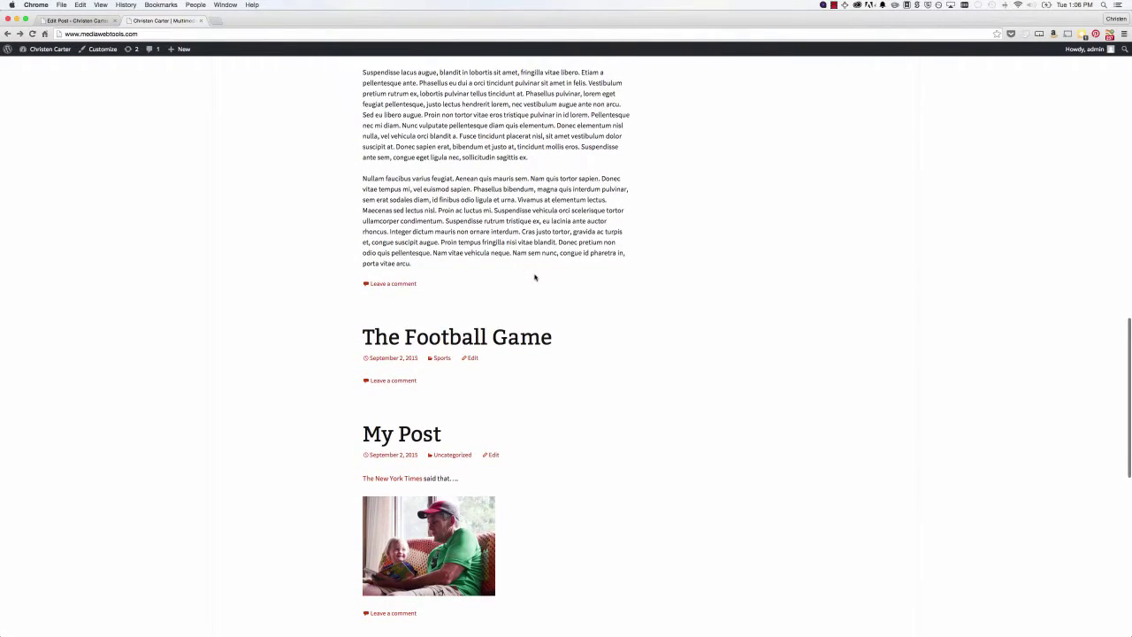
{"action": "scroll", "coordinate": [535, 277], "scroll_direction": "up", "scroll_amount": 2}
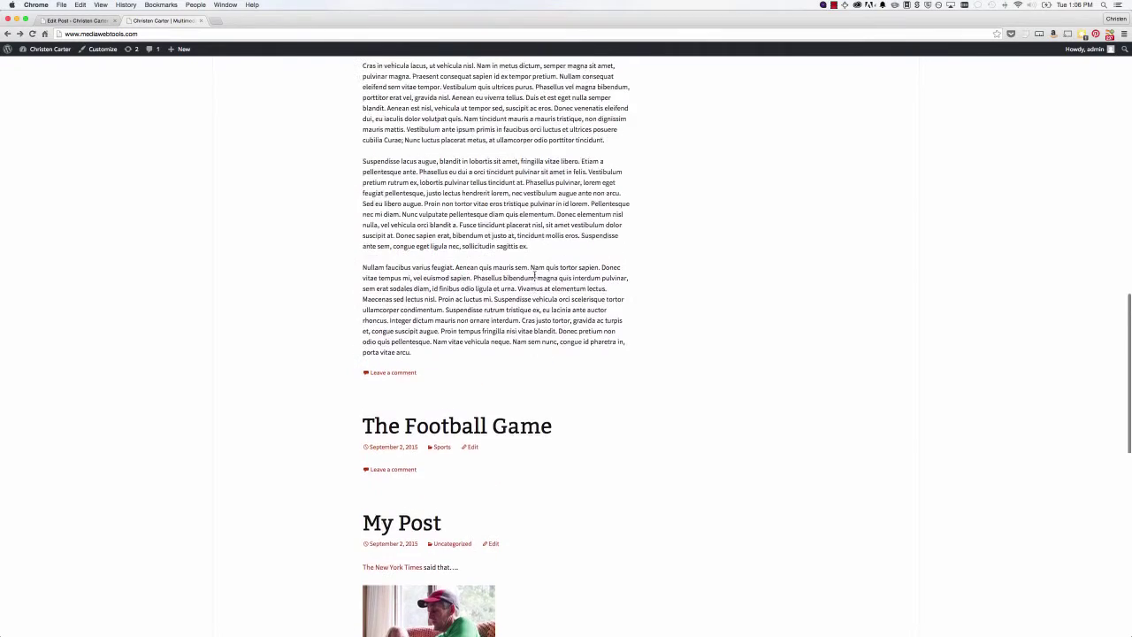
{"action": "scroll", "coordinate": [520, 266], "scroll_direction": "up", "scroll_amount": 10}
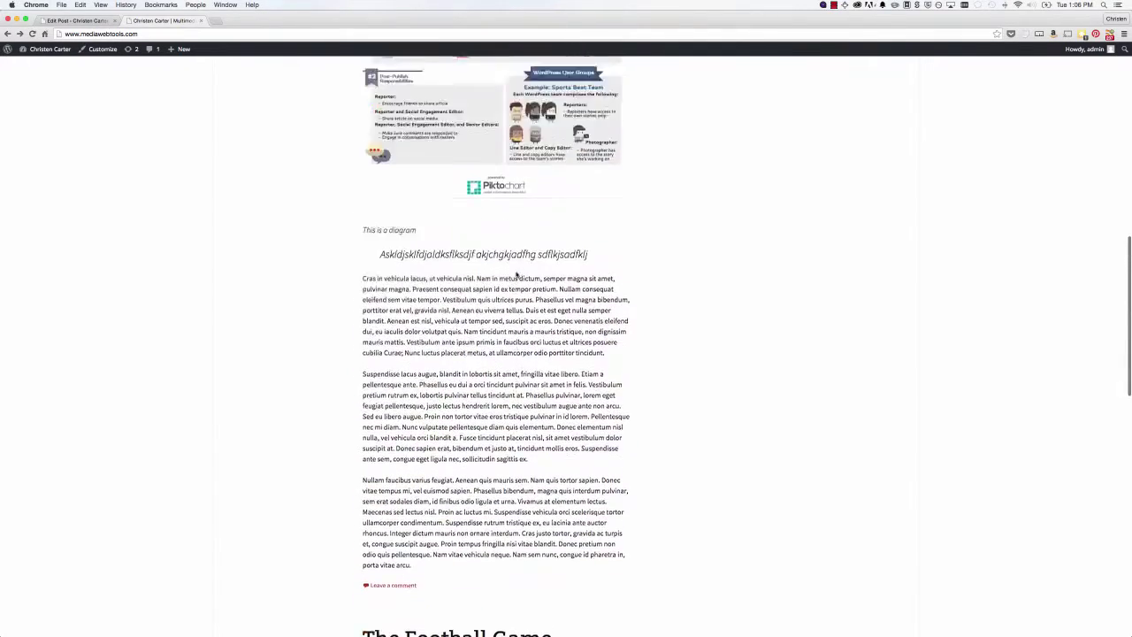
{"action": "scroll", "coordinate": [517, 276], "scroll_direction": "up", "scroll_amount": 10}
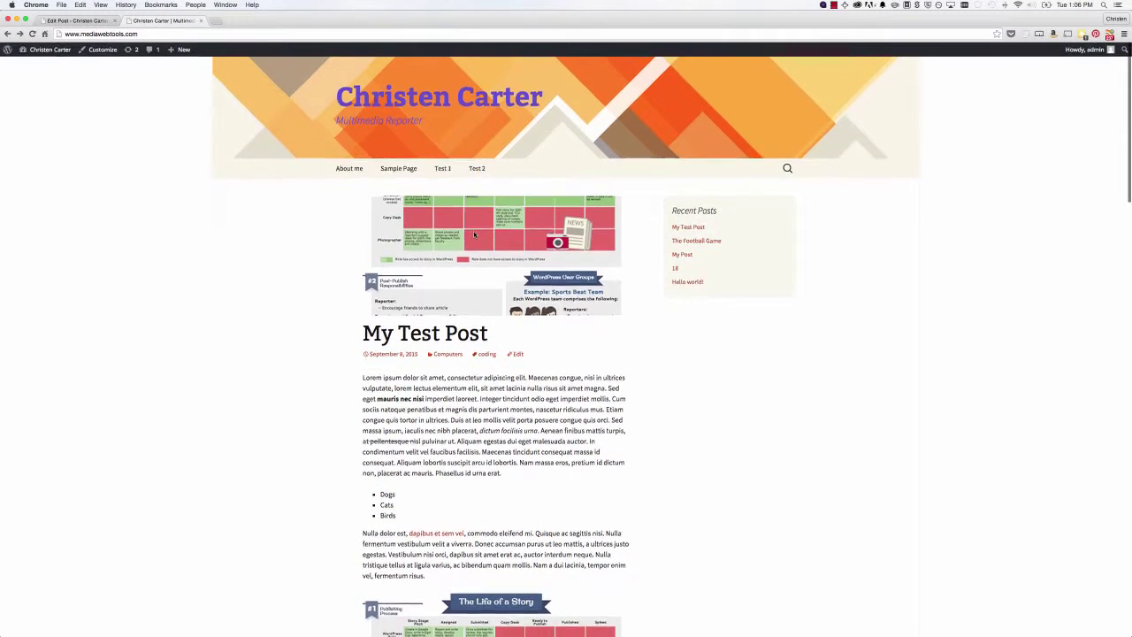
{"action": "left_click", "coordinate": [517, 353]}
- Save Settings > Reading with latest posts on the front page and Summary feed articles
{"action": "left_click", "coordinate": [86, 308]}
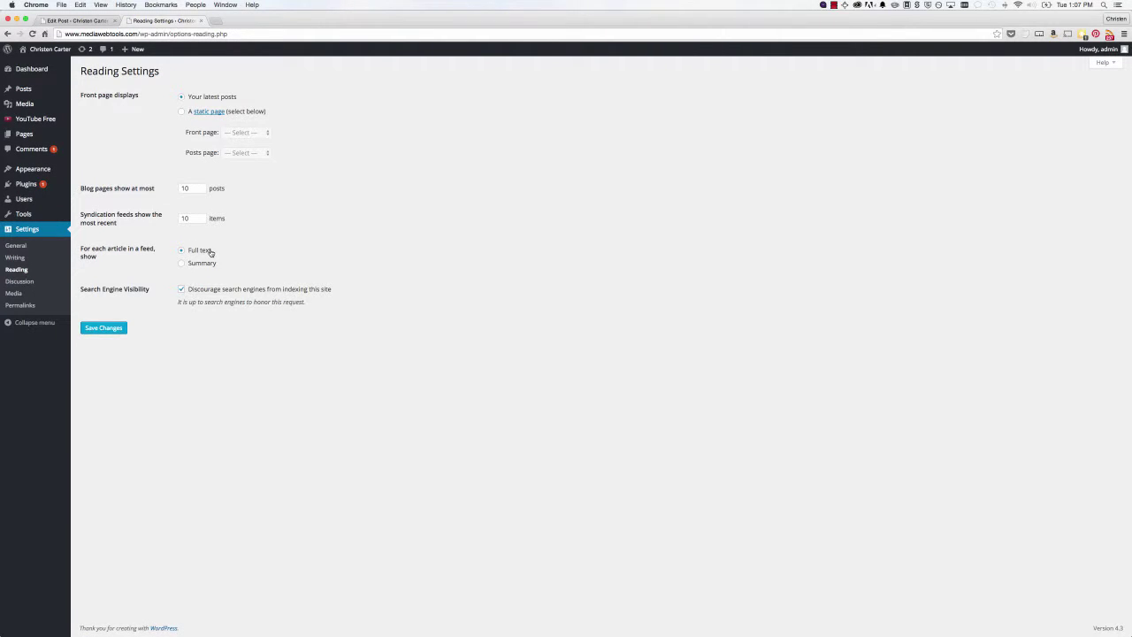
{"action": "left_click", "coordinate": [118, 328]}
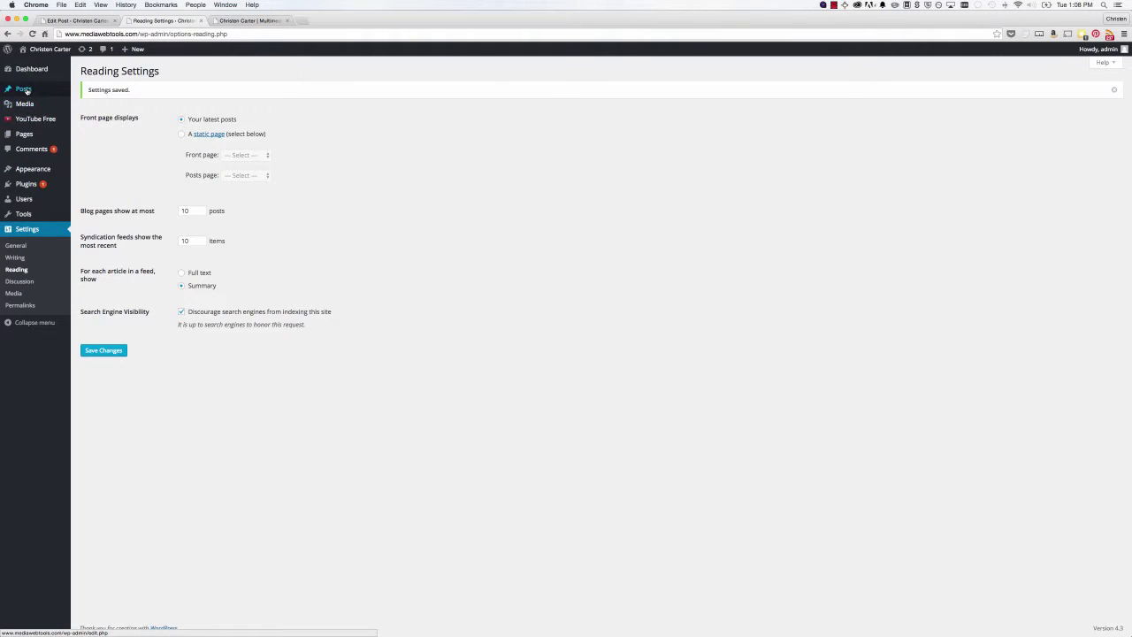
{"action": "mouse_move", "coordinate": [26, 91]}
{"action": "mouse_move", "coordinate": [31, 136]}
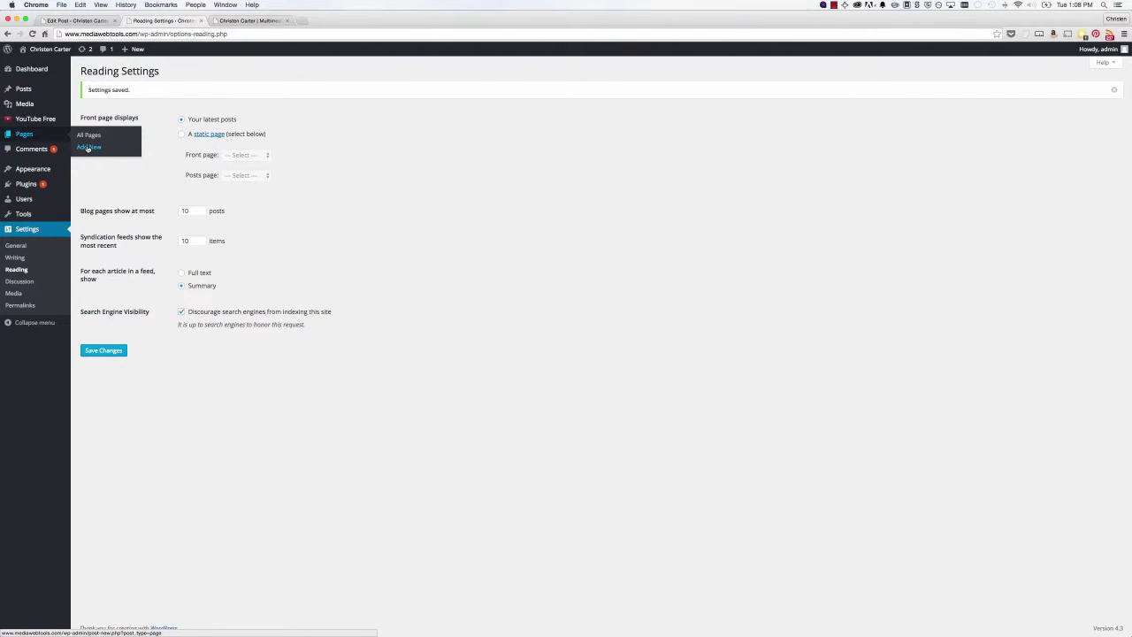
- Publish a new page titled 'Contact Me' with a phone number line in its body
{"action": "left_click", "coordinate": [88, 149]}
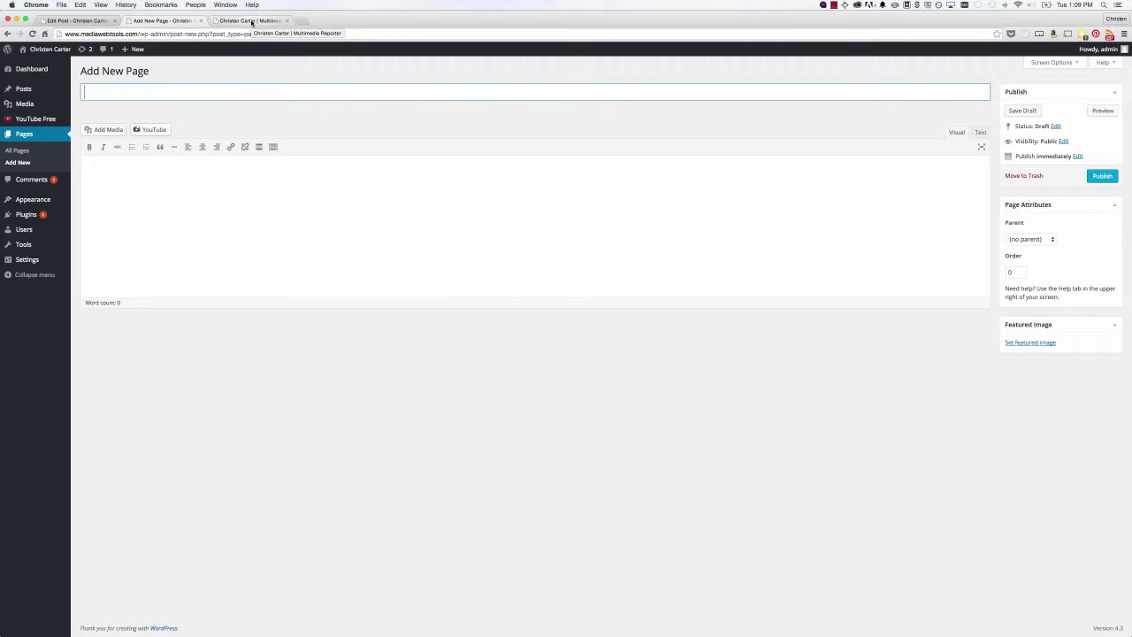
{"action": "type", "text": "Contact Me"}
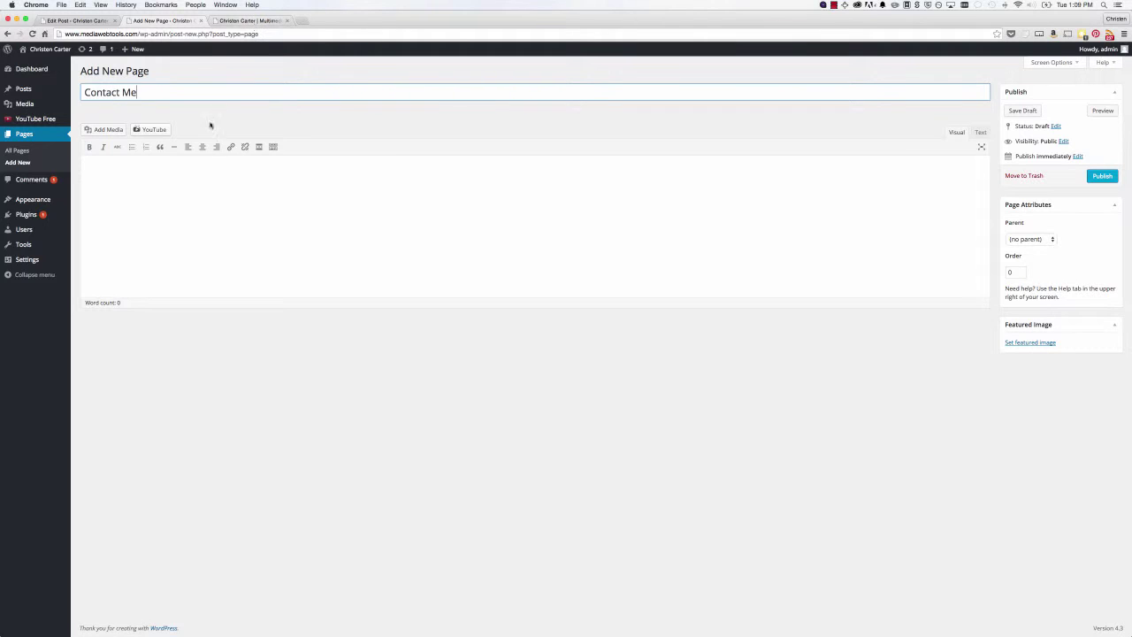
{"action": "left_click", "coordinate": [103, 174]}
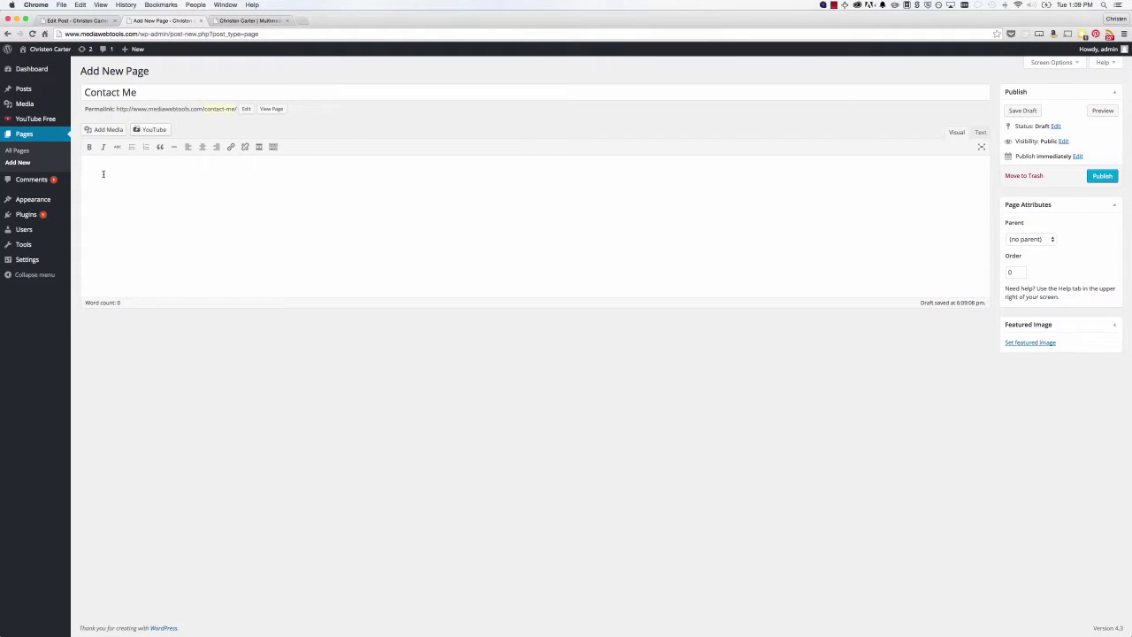
{"action": "type", "text": "Phone Number: 555-555-1234"}
{"action": "left_click", "coordinate": [1098, 176]}
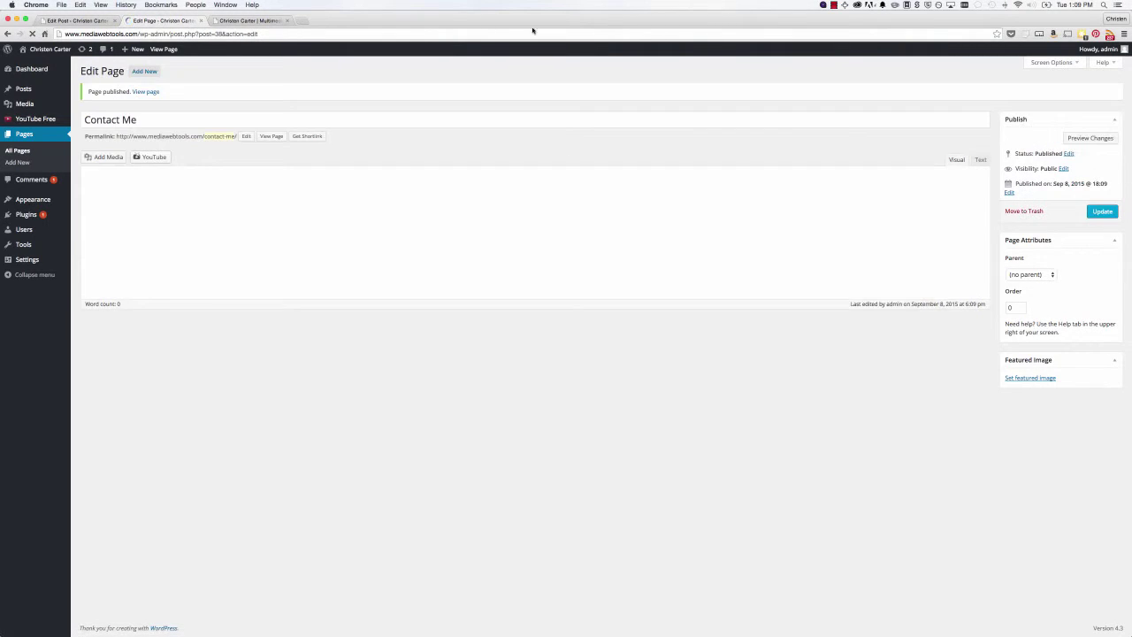
{"action": "left_click", "coordinate": [243, 20]}
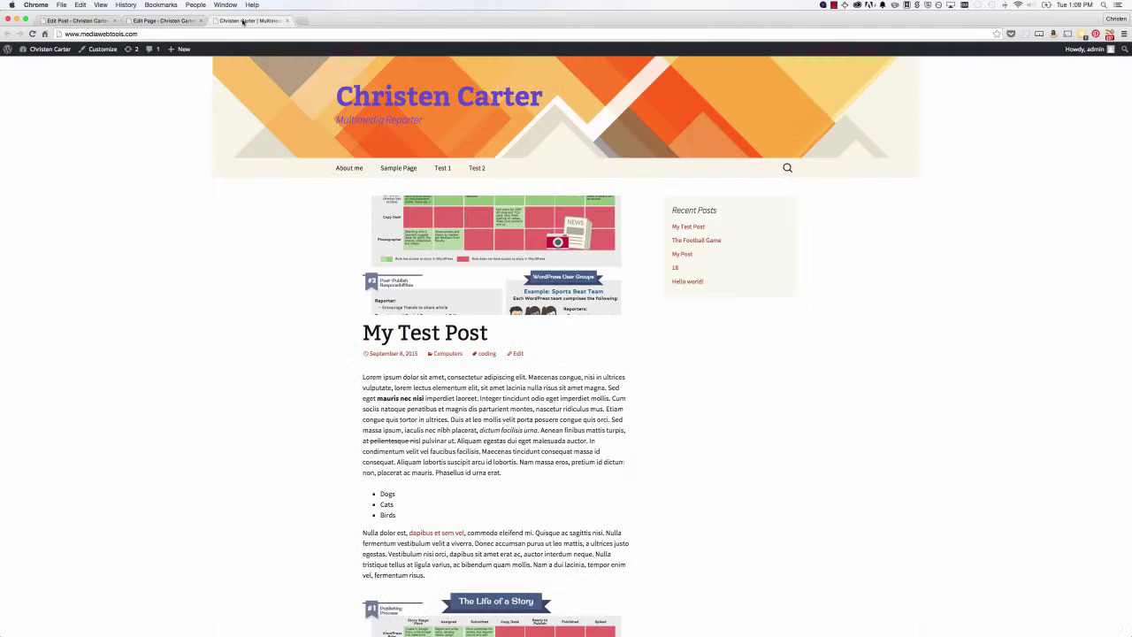
{"action": "left_click", "coordinate": [32, 34]}
{"action": "left_click", "coordinate": [409, 171]}
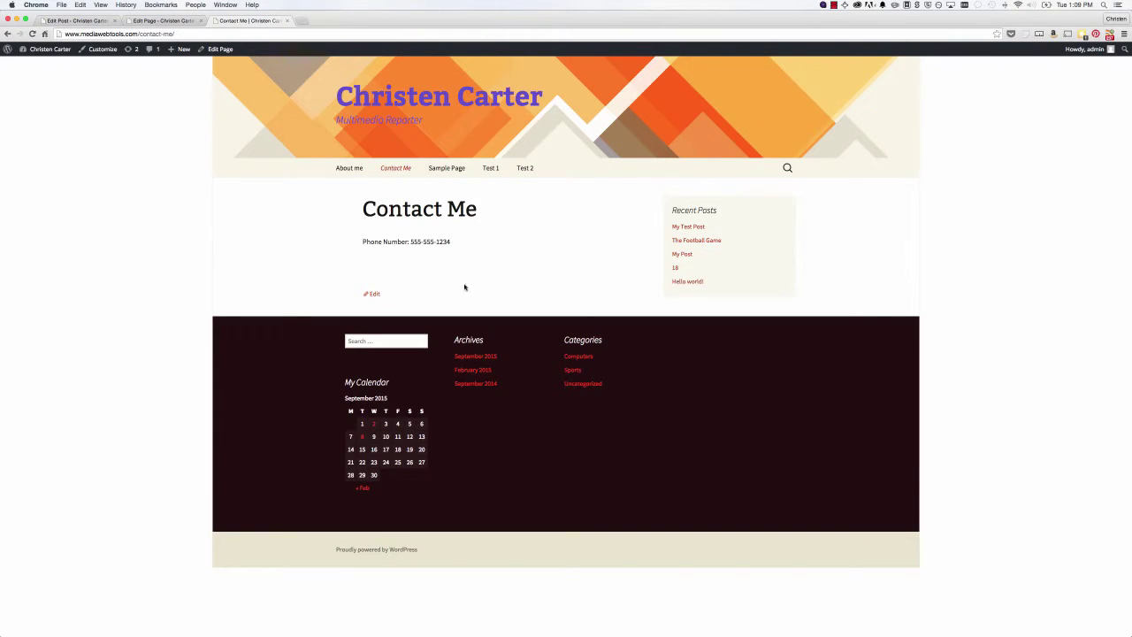
{"action": "left_click", "coordinate": [350, 170]}
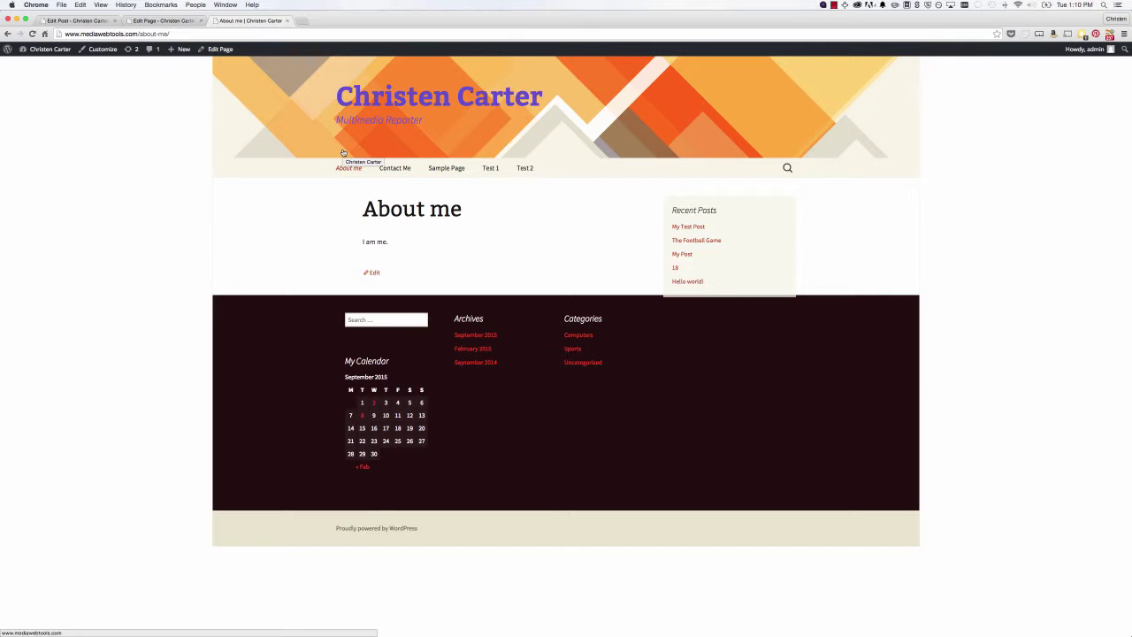
{"action": "left_click", "coordinate": [152, 21]}
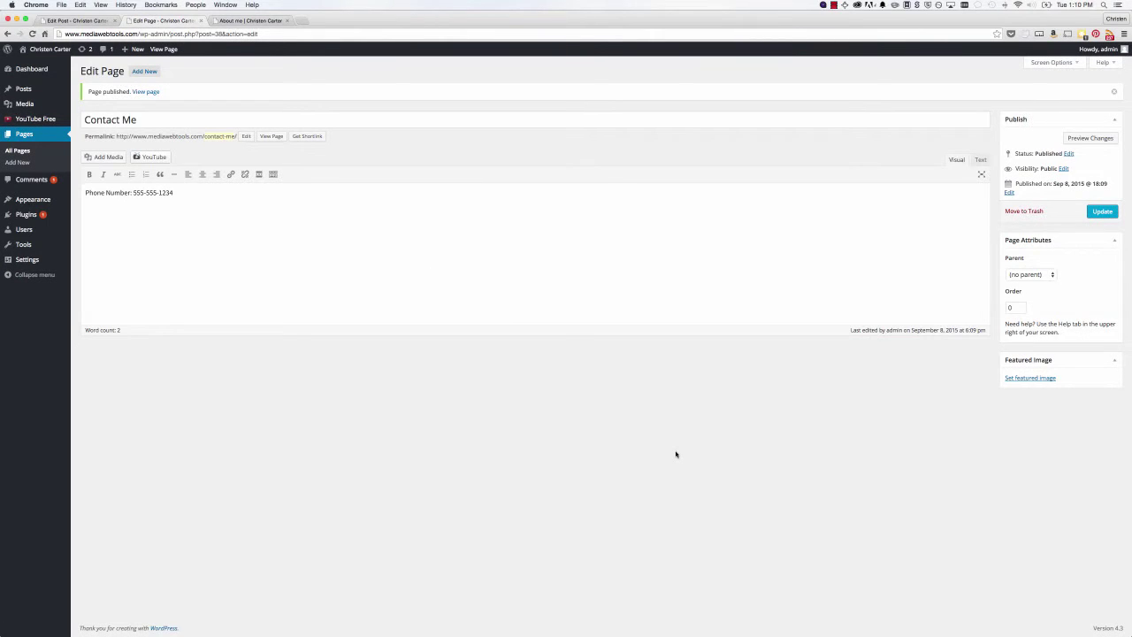
- Set the third Media Library photo, a man reading with a child, as featured image and update
{"action": "left_click", "coordinate": [1047, 378]}
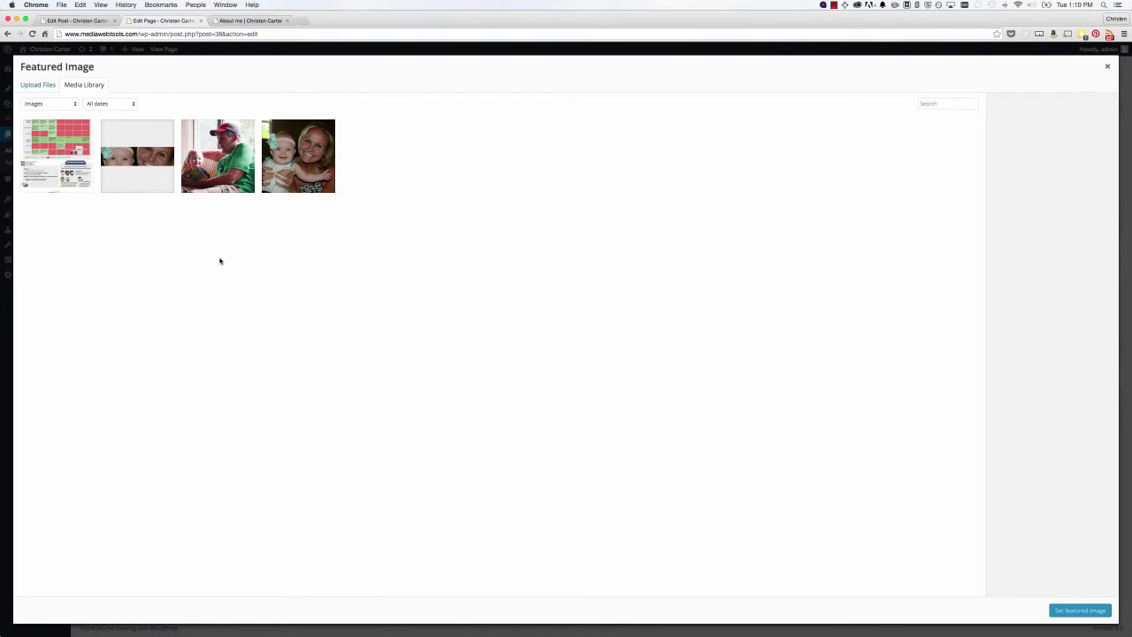
{"action": "left_click", "coordinate": [232, 185]}
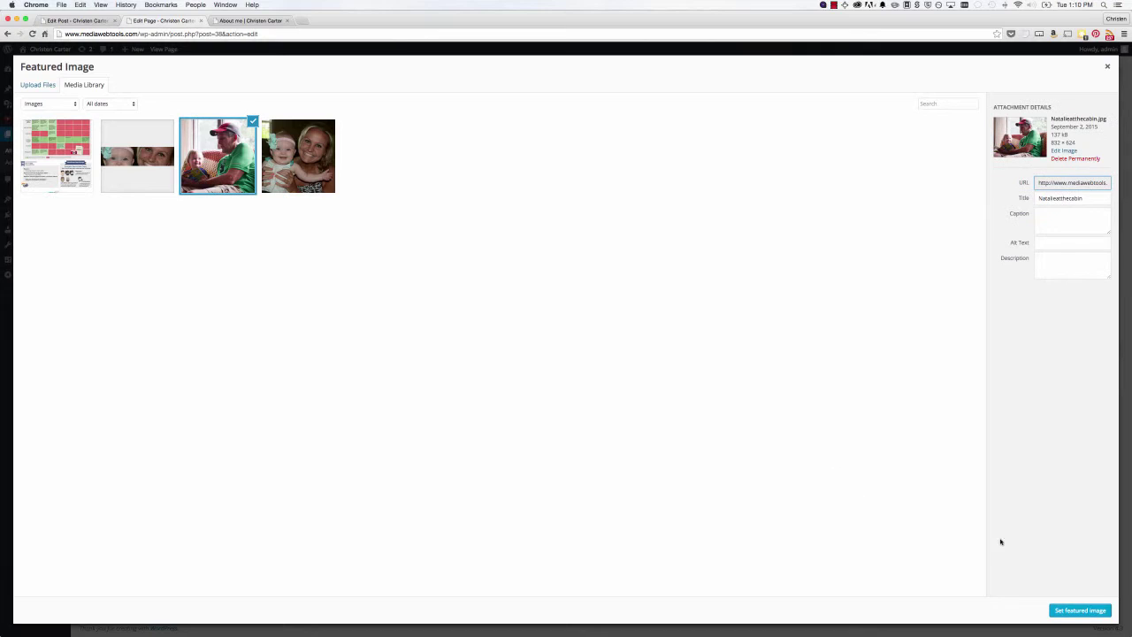
{"action": "left_click", "coordinate": [1080, 610]}
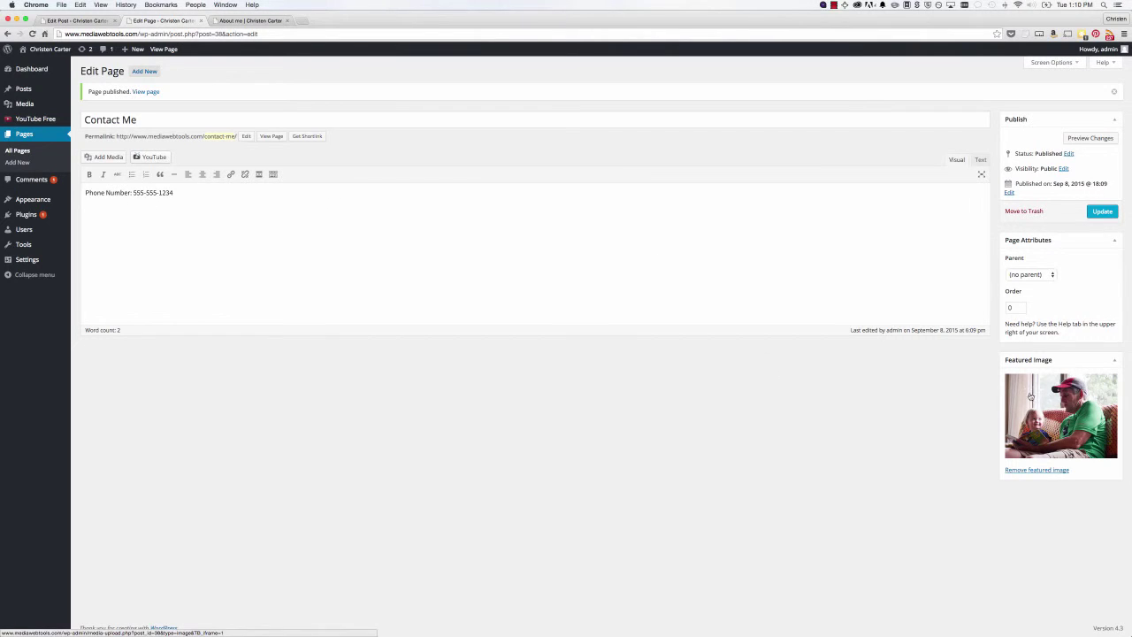
{"action": "left_click", "coordinate": [1102, 211]}
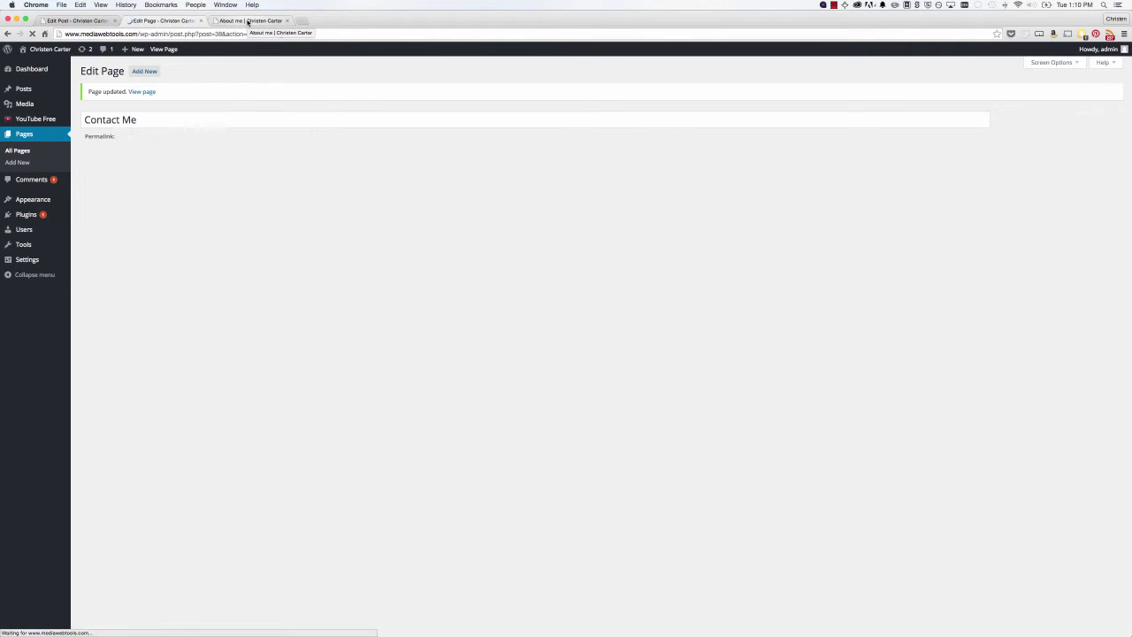
- Search the live site for 'phone number', open the Contact Me result, then go to Posts
{"action": "left_click", "coordinate": [248, 21]}
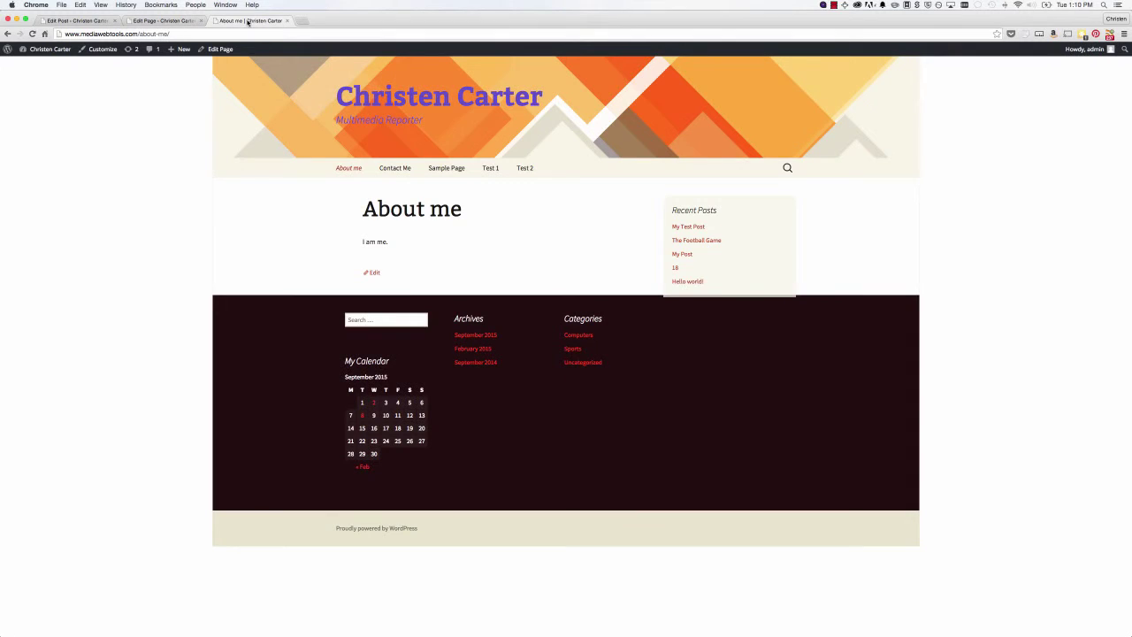
{"action": "left_click", "coordinate": [786, 168]}
{"action": "type", "text": "phon"}
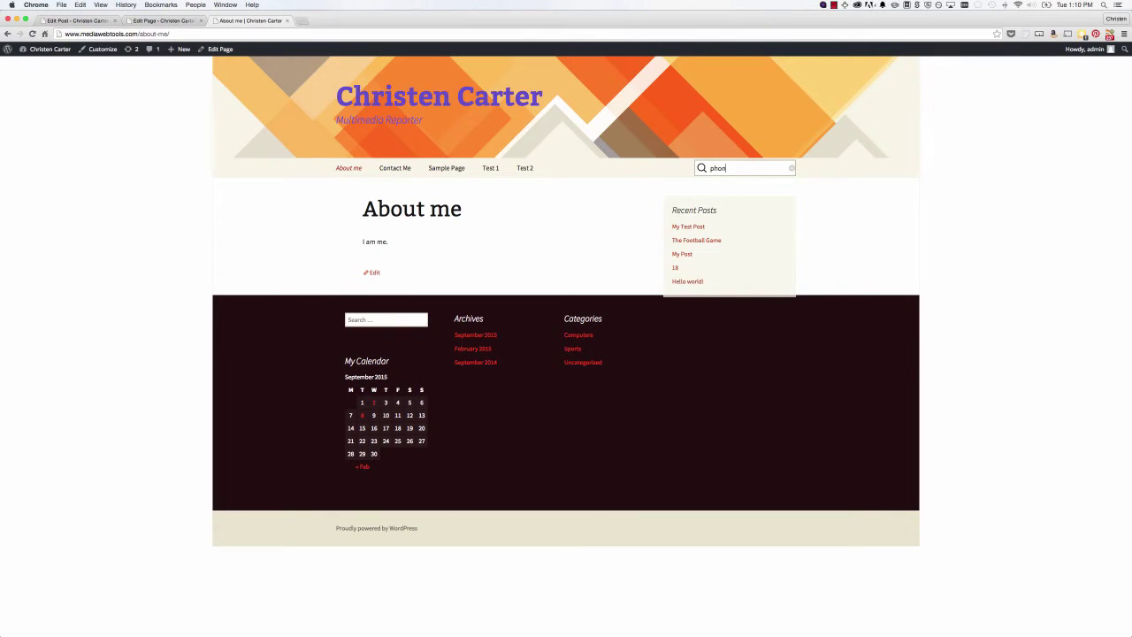
{"action": "type", "text": "e number"}
{"action": "key", "text": "Return"}
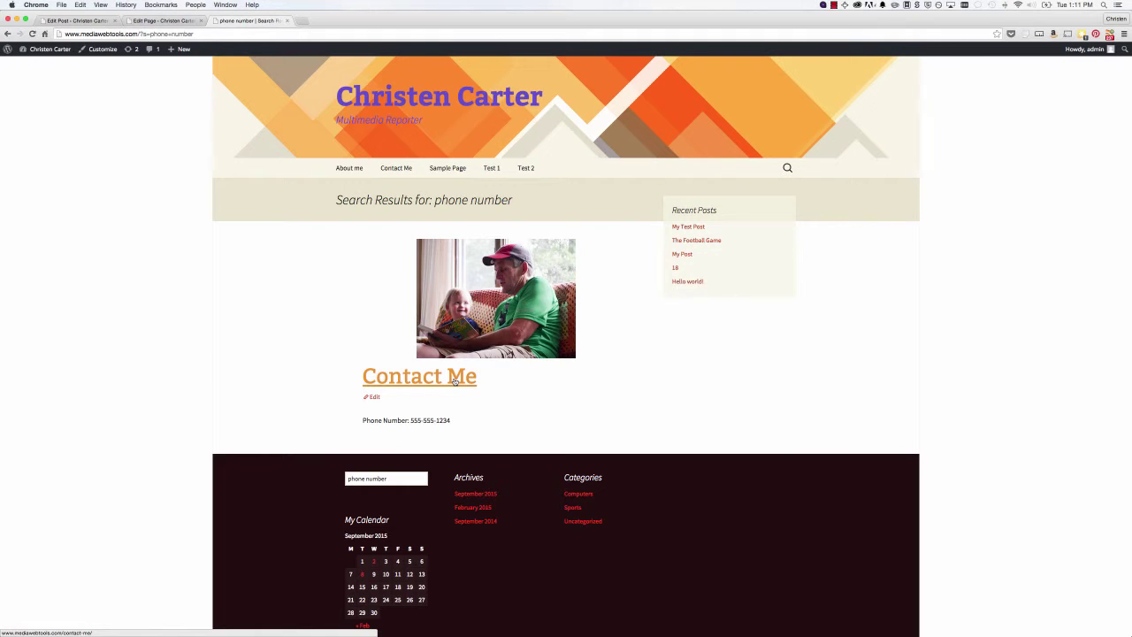
{"action": "left_click", "coordinate": [455, 381]}
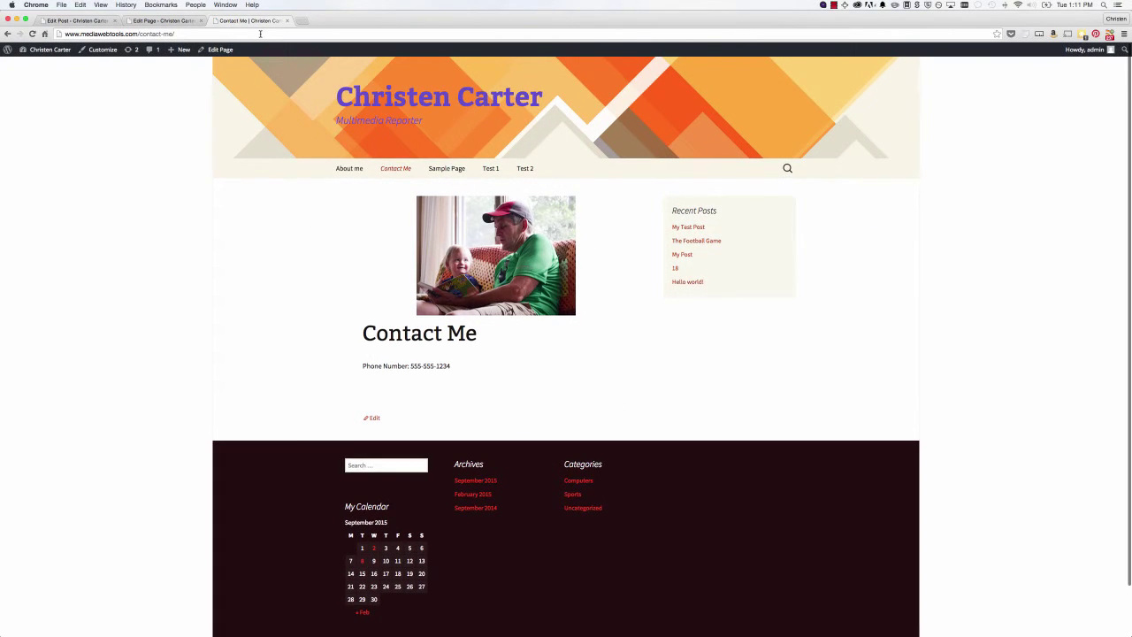
{"action": "left_click", "coordinate": [286, 21]}
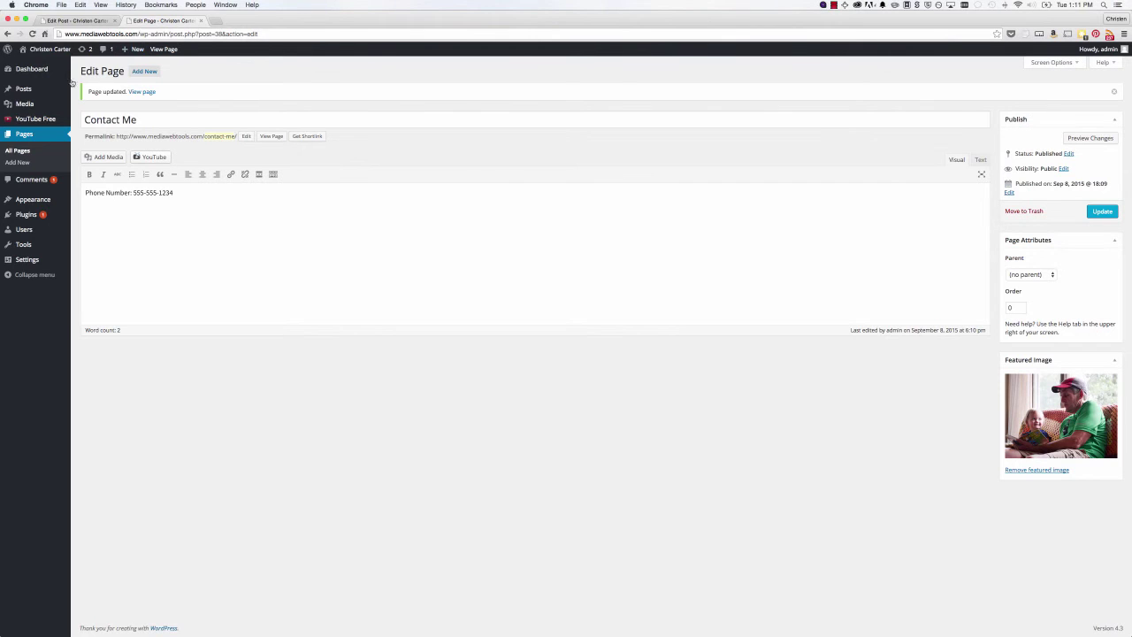
{"action": "left_click", "coordinate": [35, 92]}
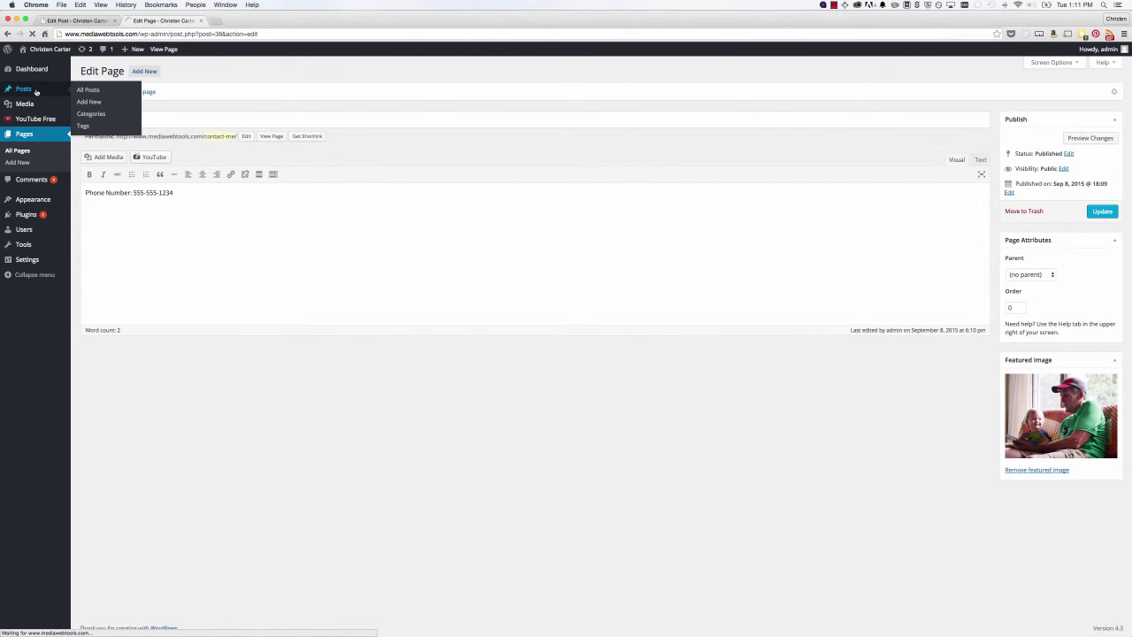